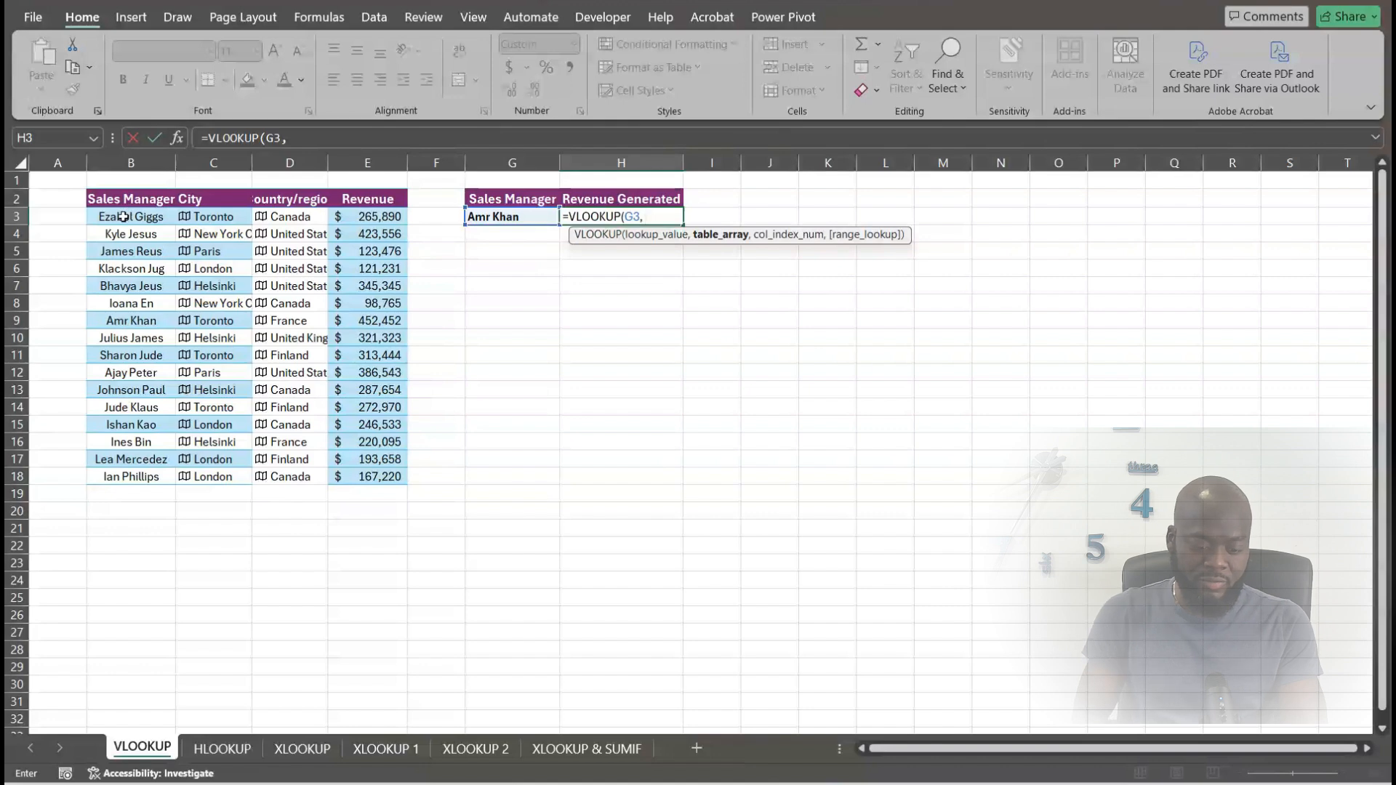
Step: Set the table array of the VLOOKUP formula in H3 to the sales data range B3:E18
click(125, 216)
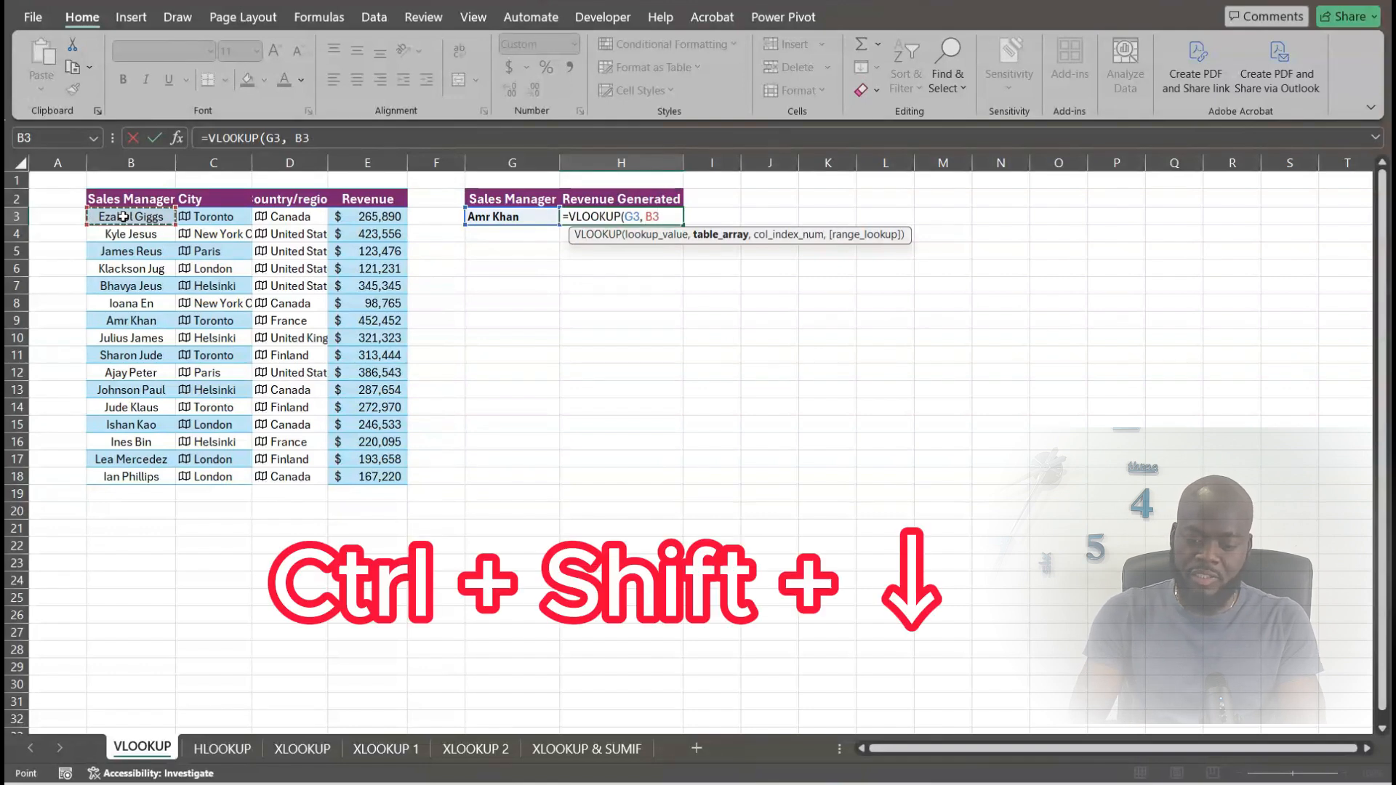
key(ctrl+shift+Down)
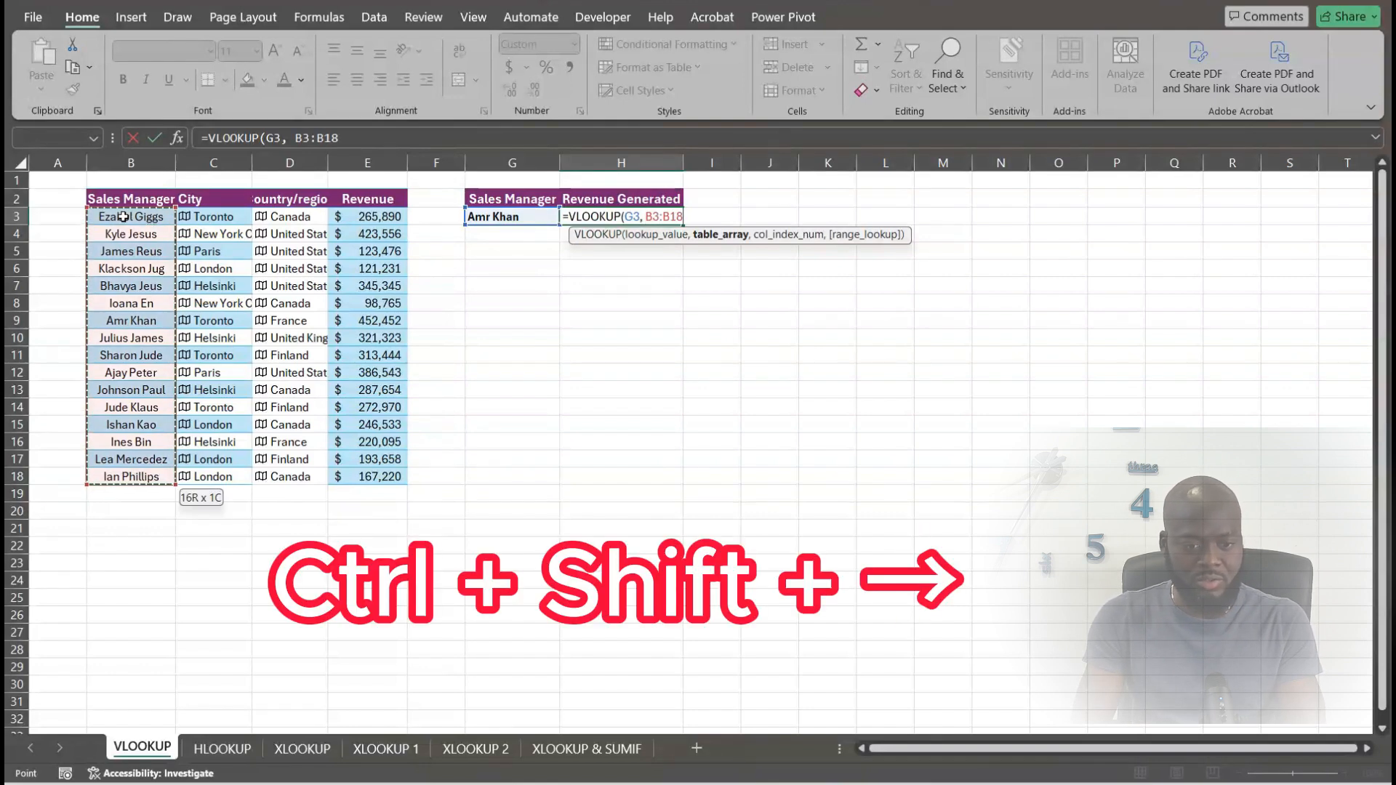
key(ctrl+shift+Right)
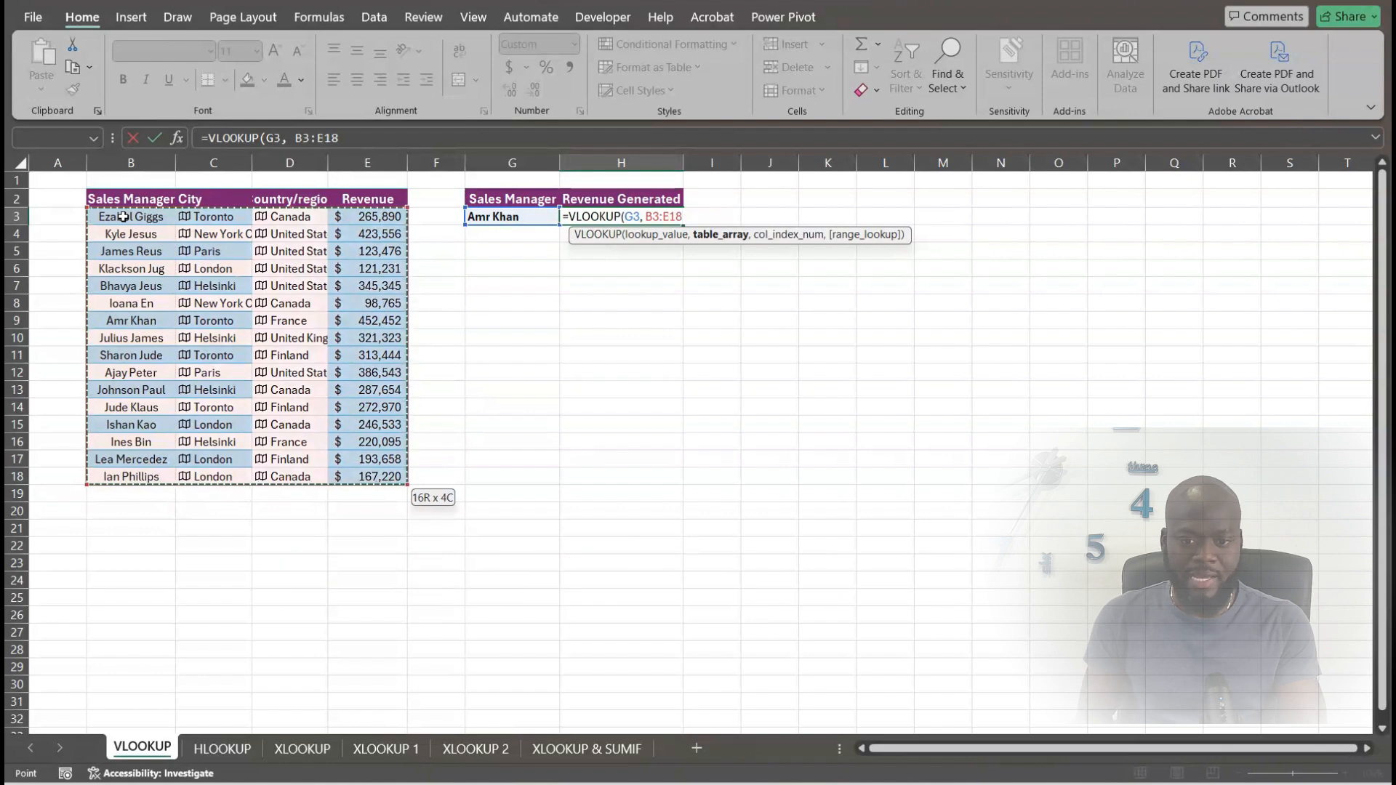
text(,)
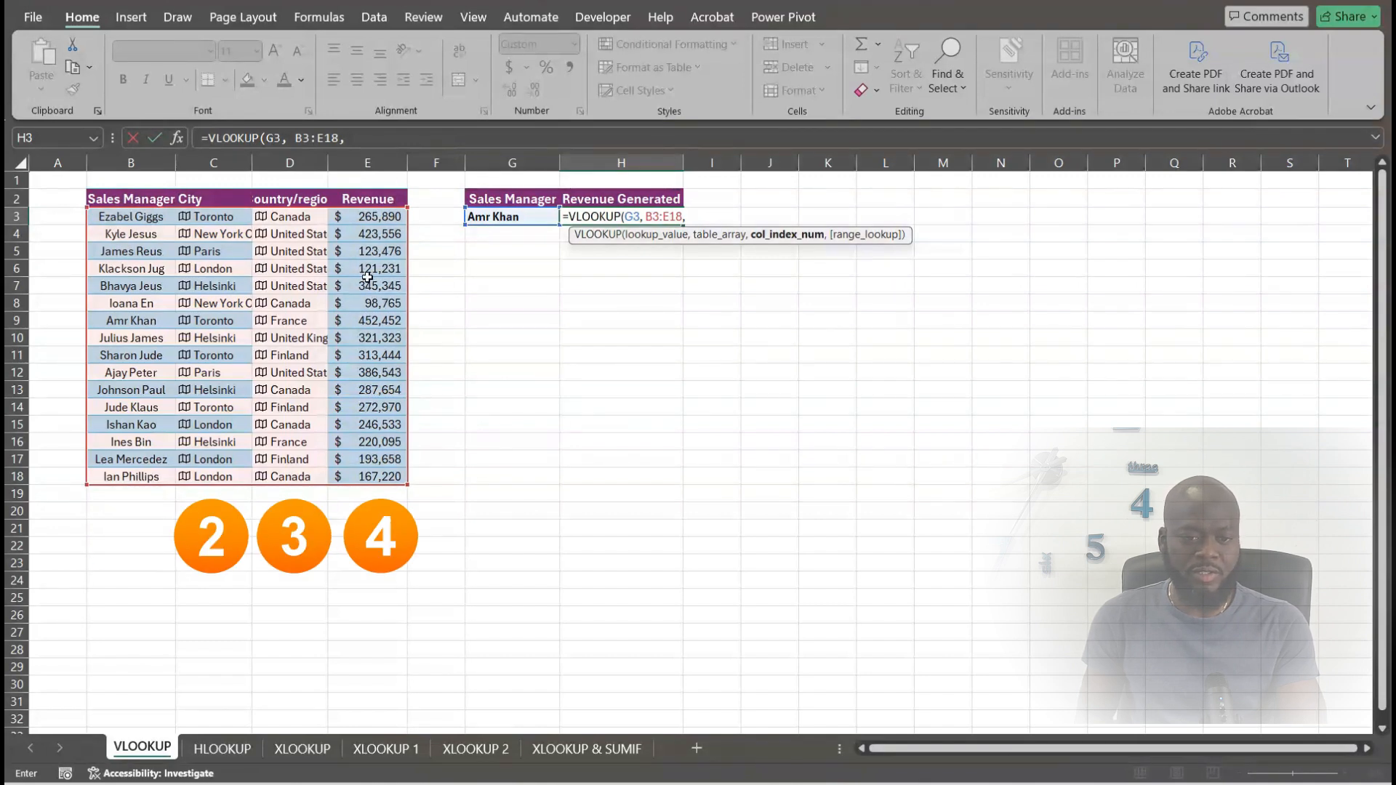
Step: Complete the VLOOKUP formula in H3 with column index 4 and FALSE for an exact match, and check it against the matching row
click(467, 138)
text(4,)
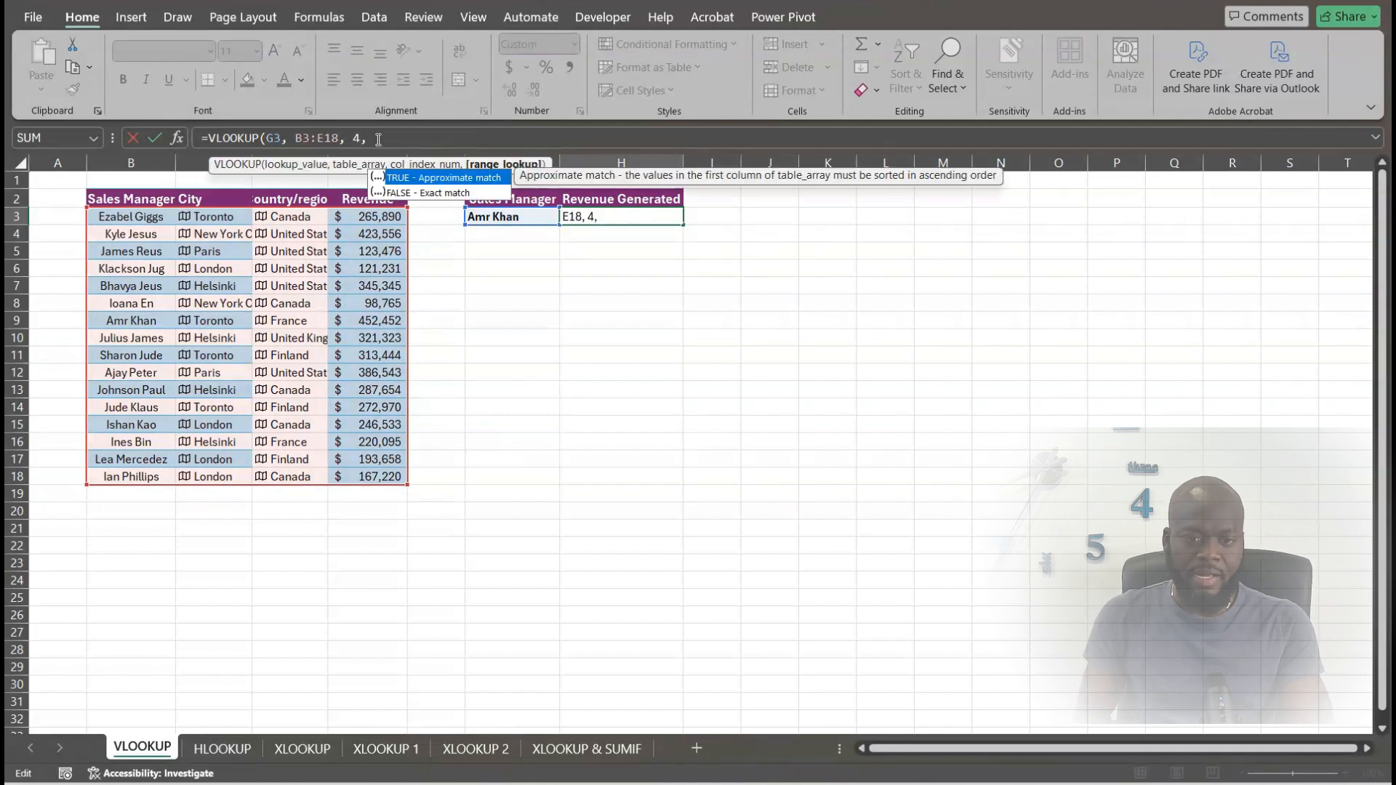
click(419, 193)
double_click(421, 194)
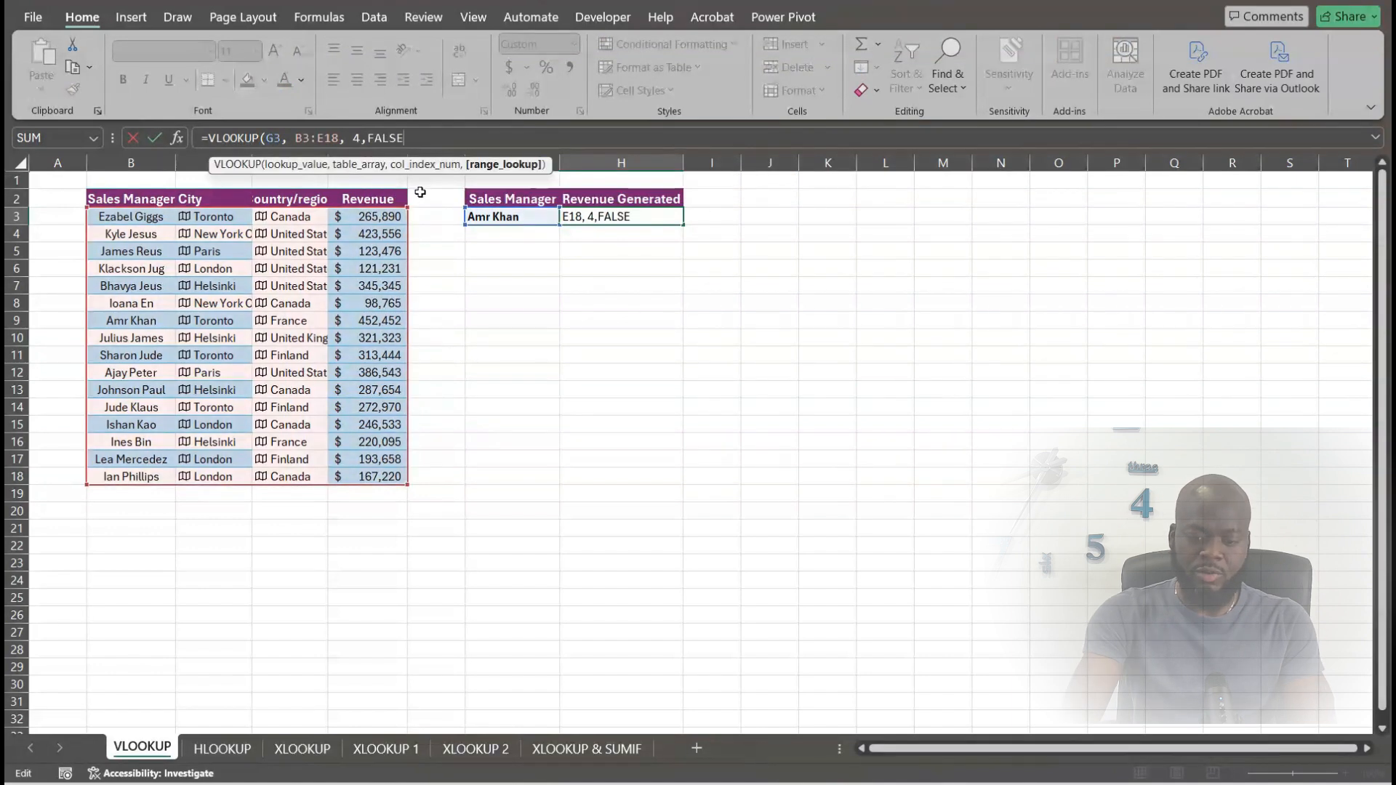
text())
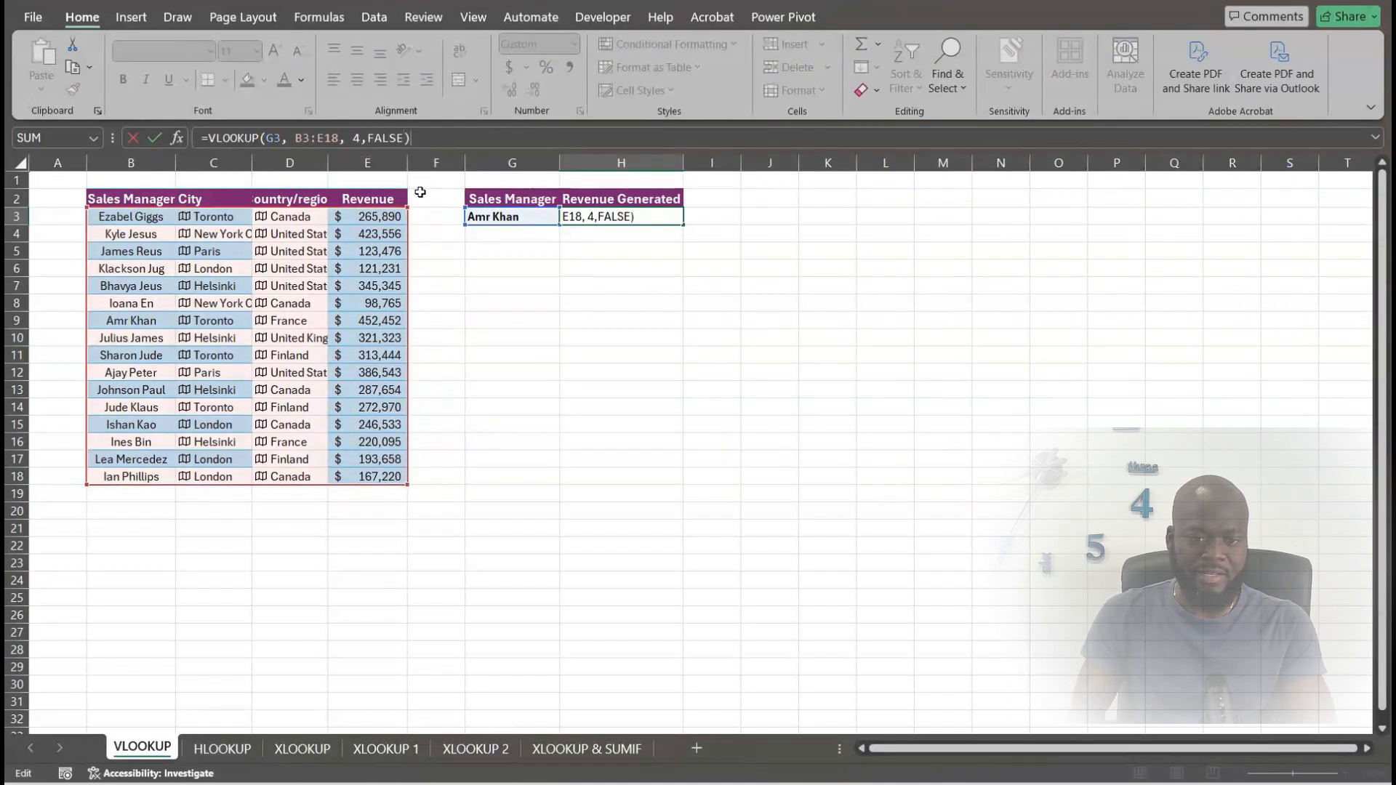
key(Return)
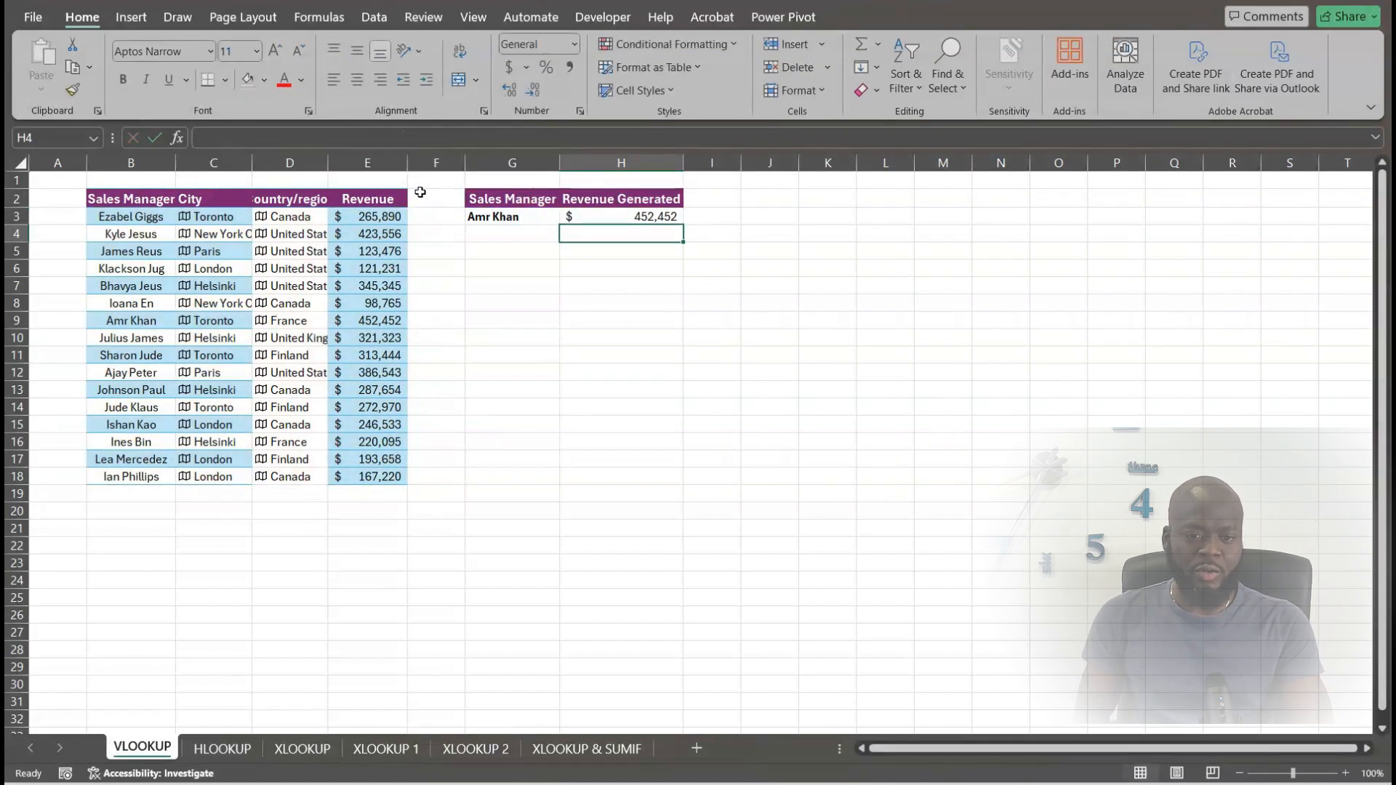
click(646, 216)
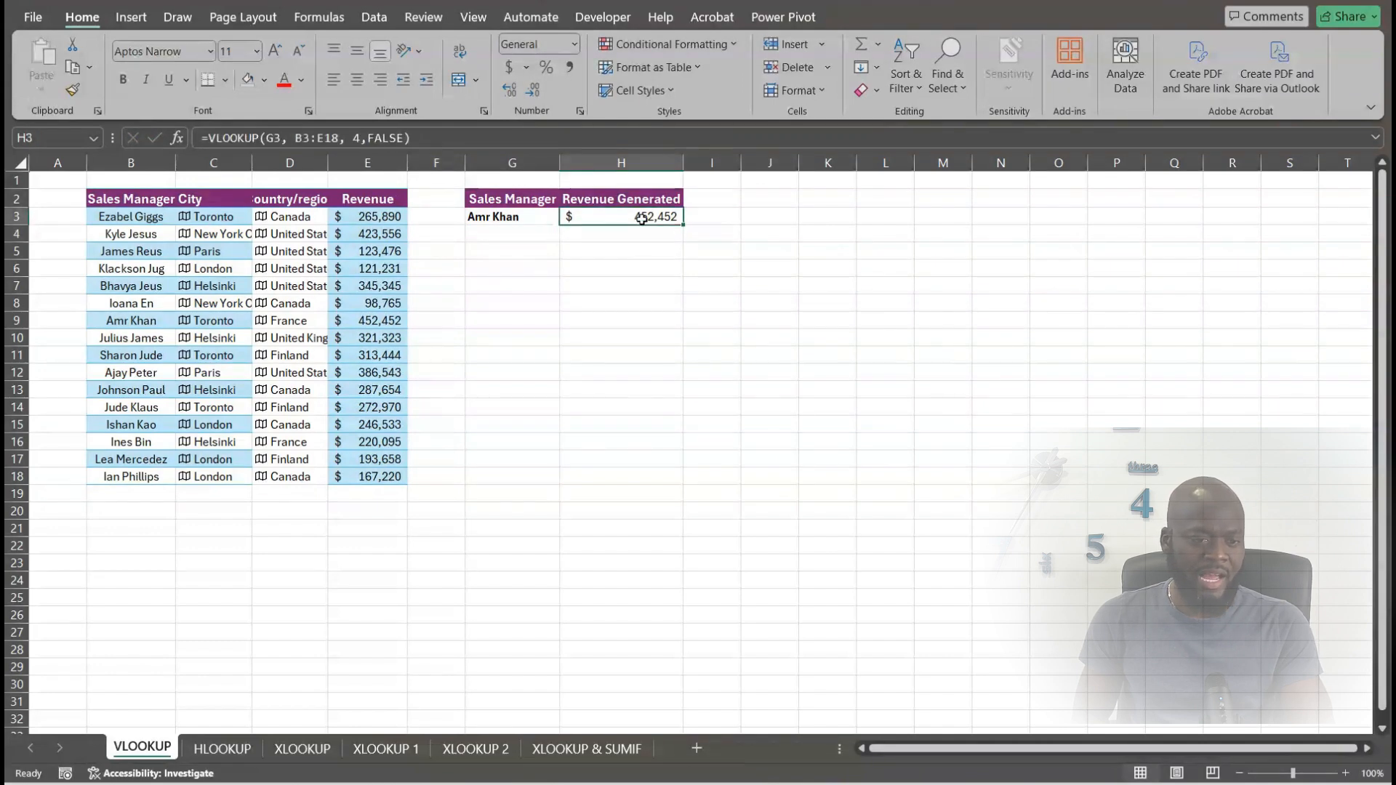
click(19, 325)
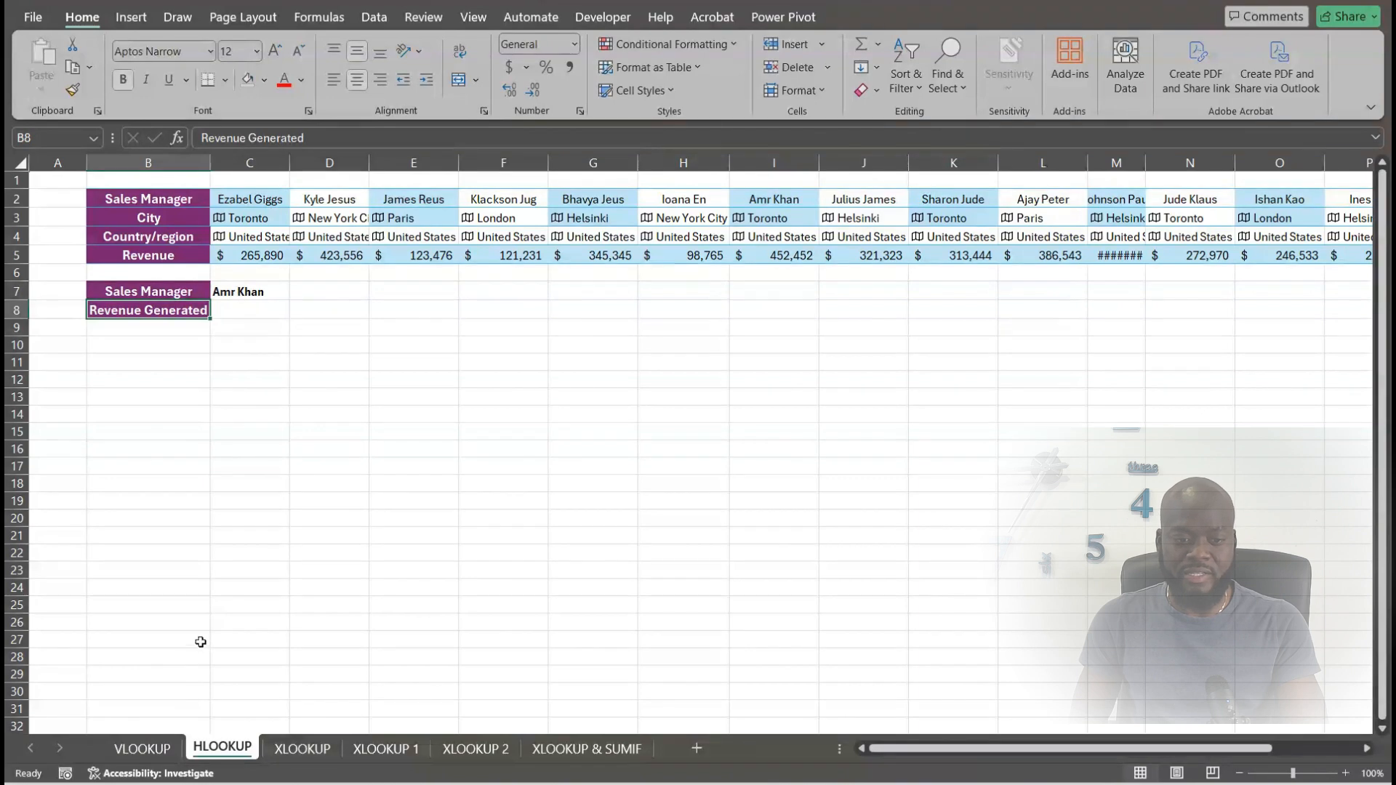
Step: Start an HLOOKUP formula in the Revenue Generated cell C8 with the sales manager in C7 as the lookup value
click(265, 310)
text(=HLOOKUP()
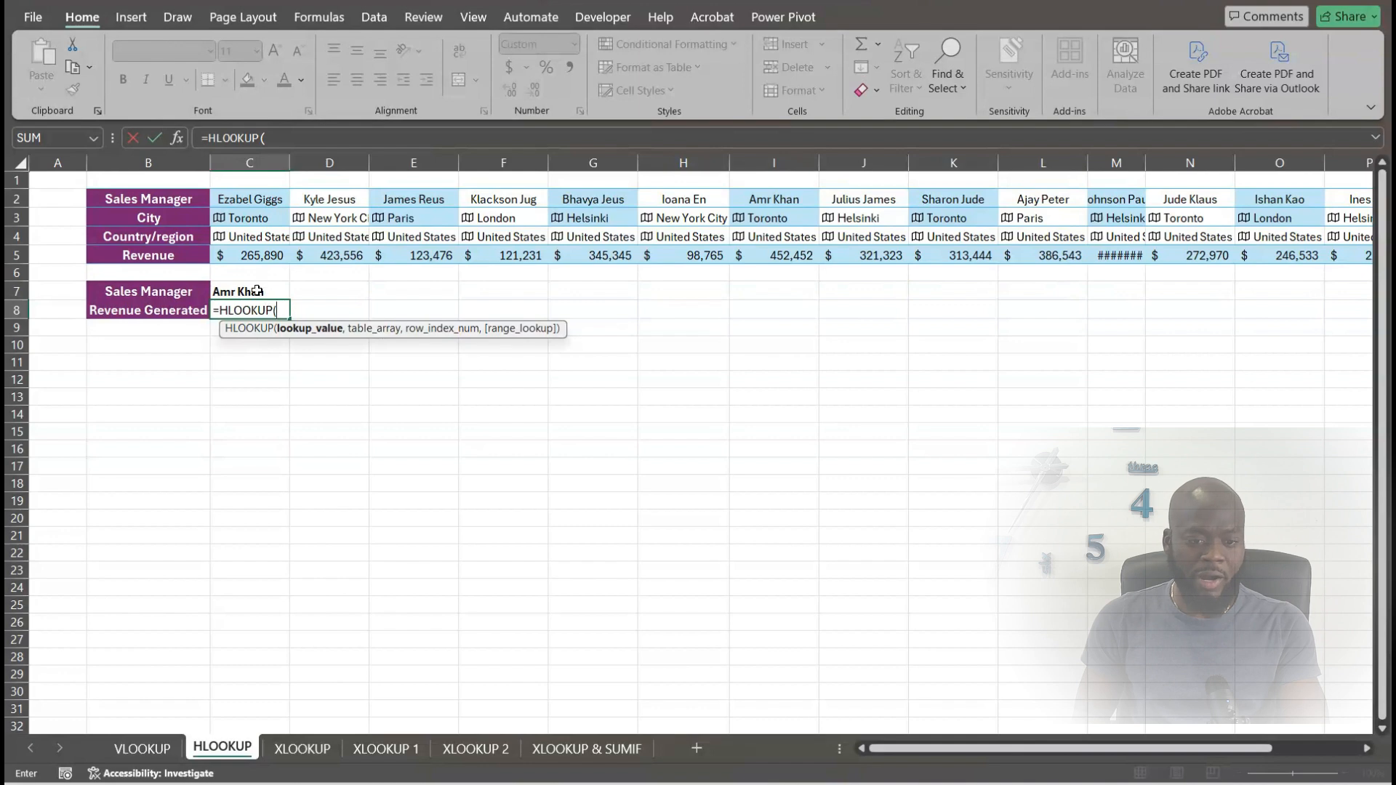
click(255, 293)
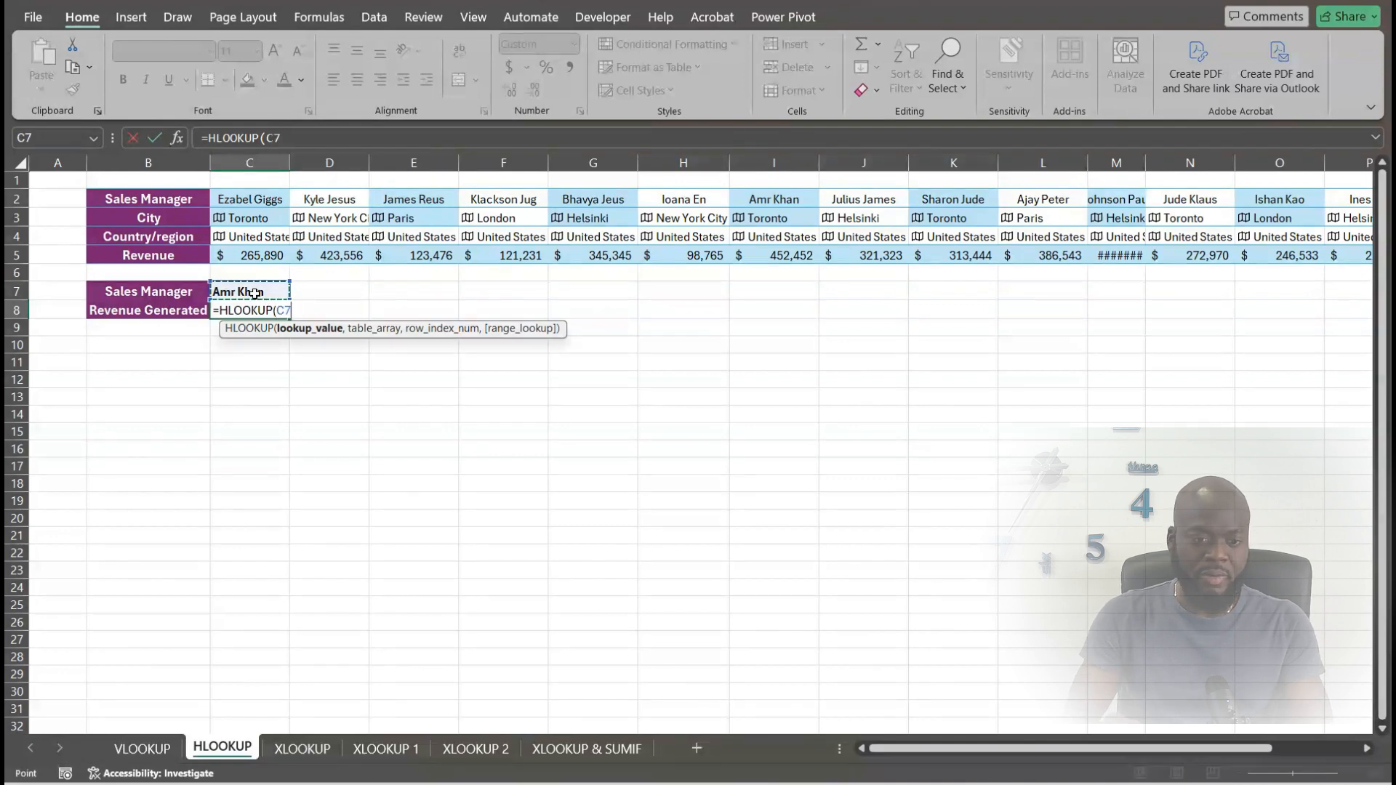
text(,)
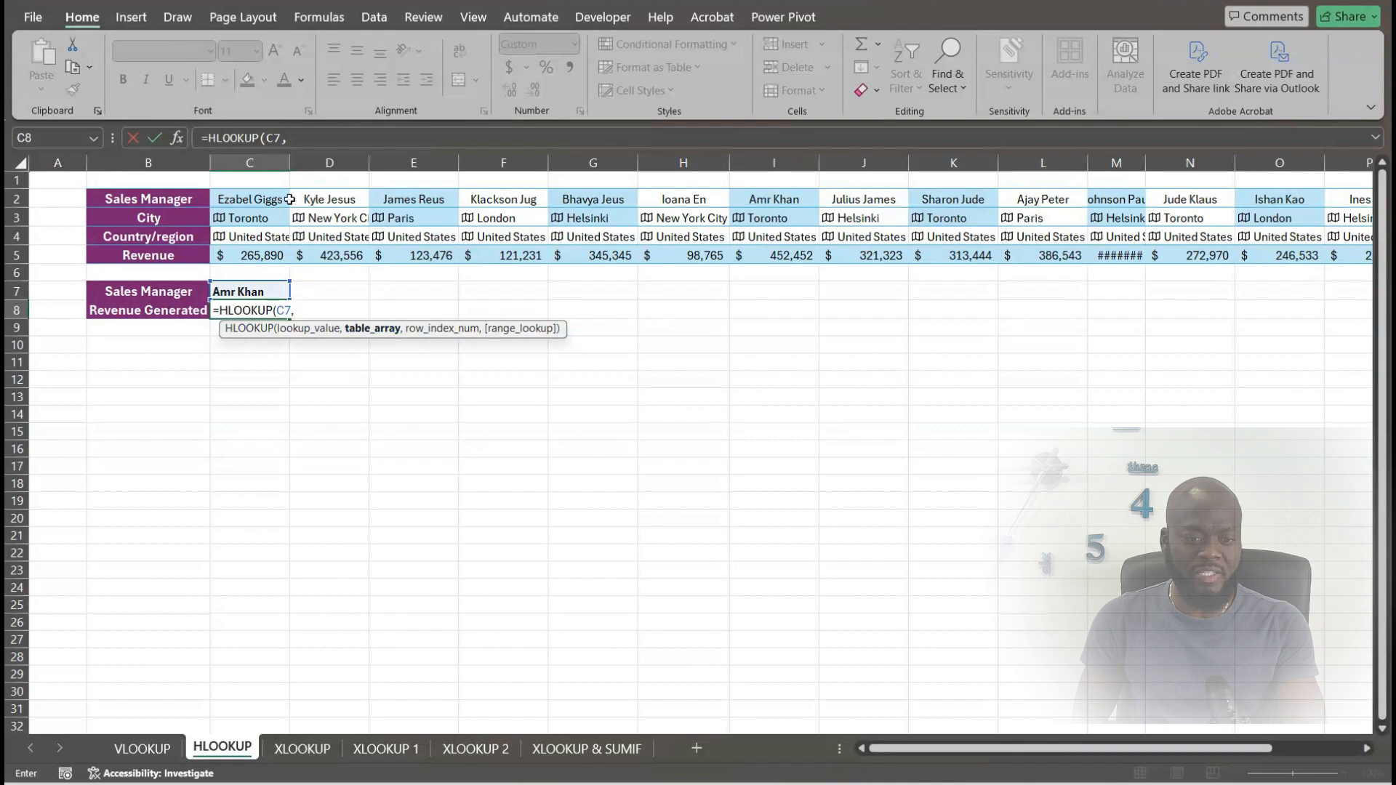
Step: Set the table array of the HLOOKUP formula to the horizontal sales data range C2:R5
click(249, 199)
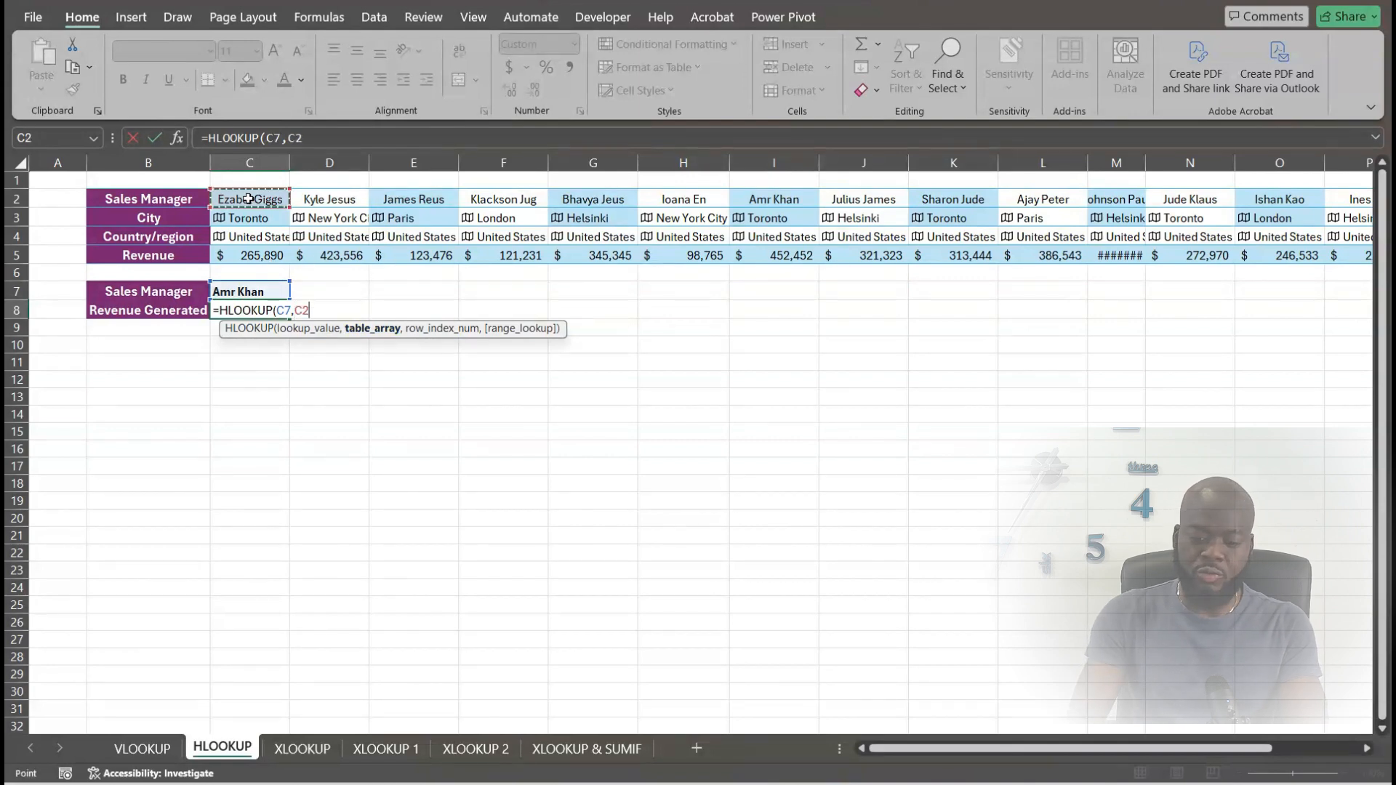
key(shift+Down)
key(shift+Down)
key(shift+Down)
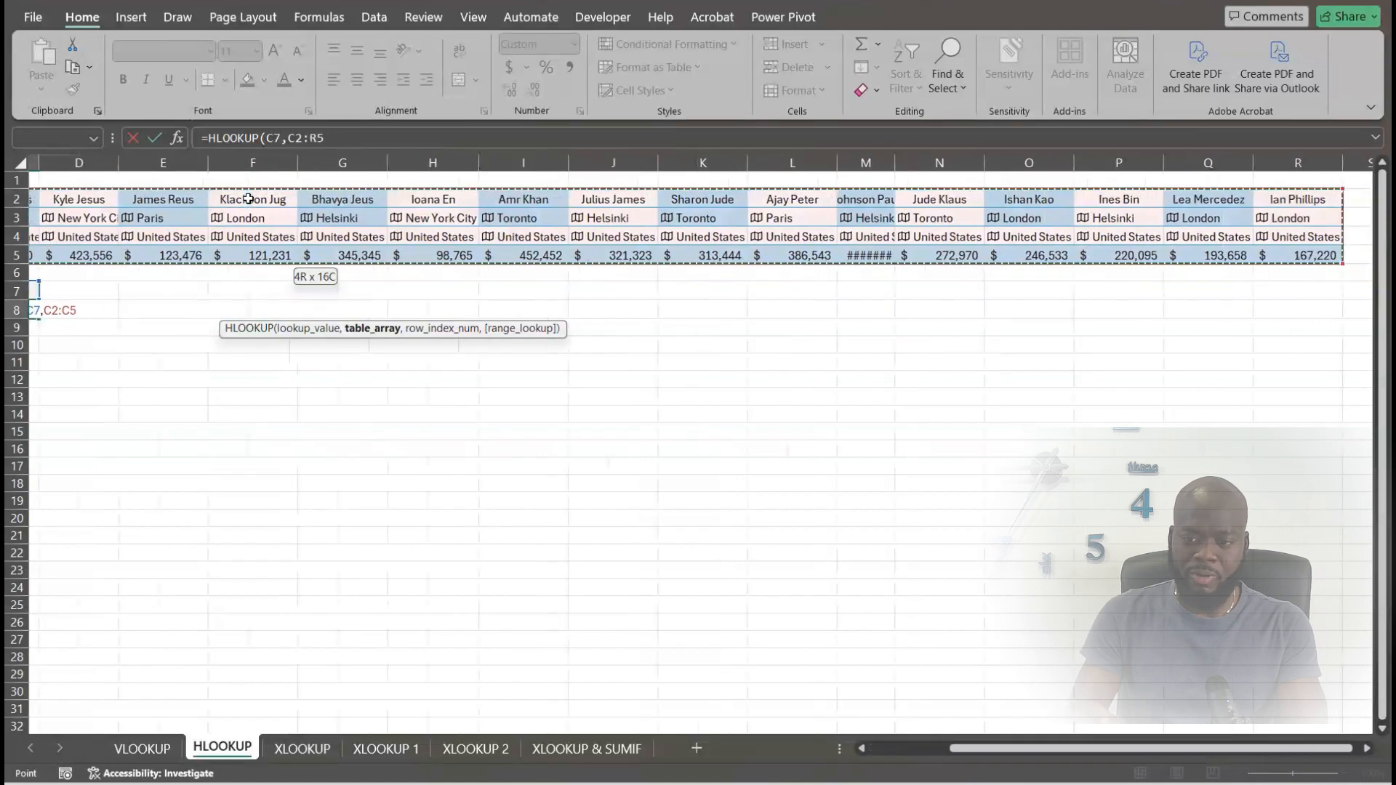
key(ctrl+shift+Right)
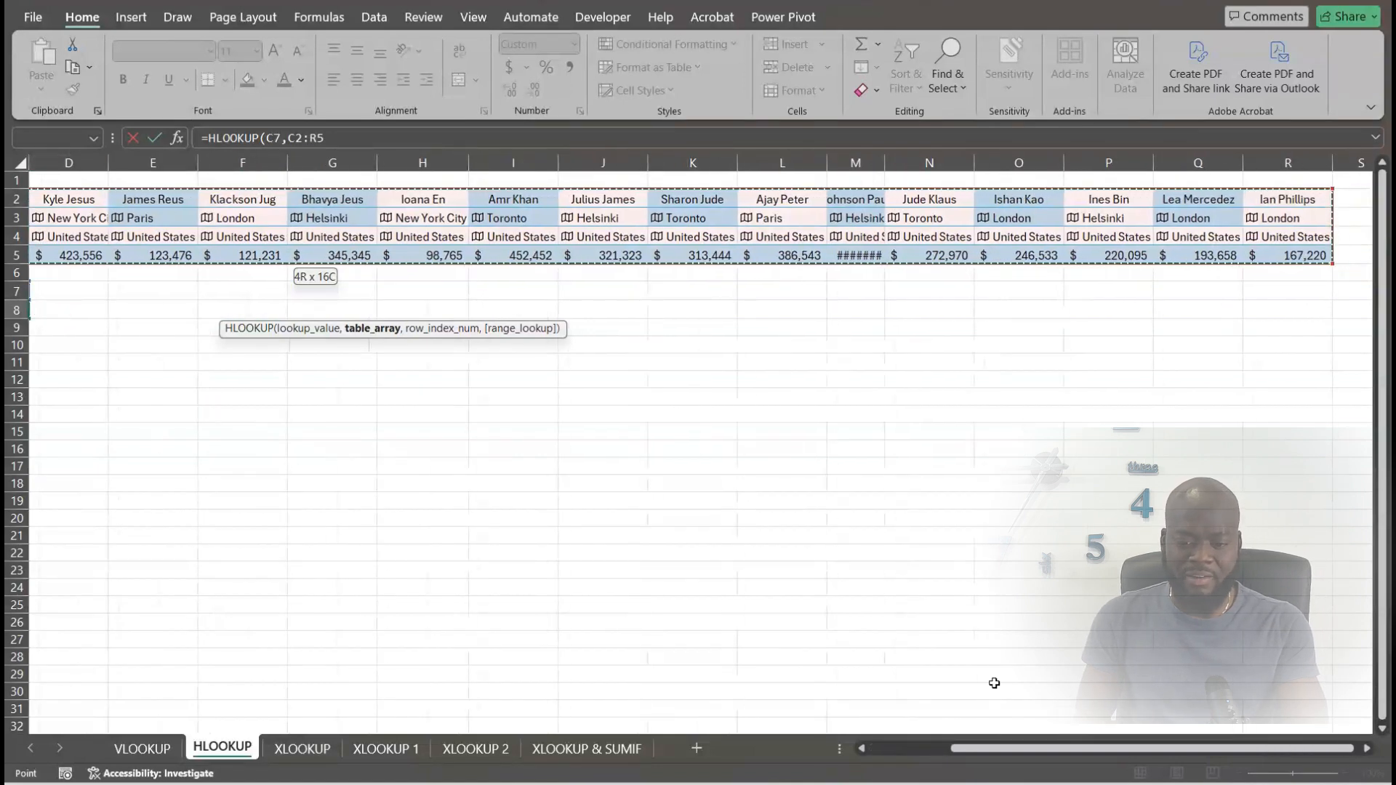
drag(996, 757, 902, 752)
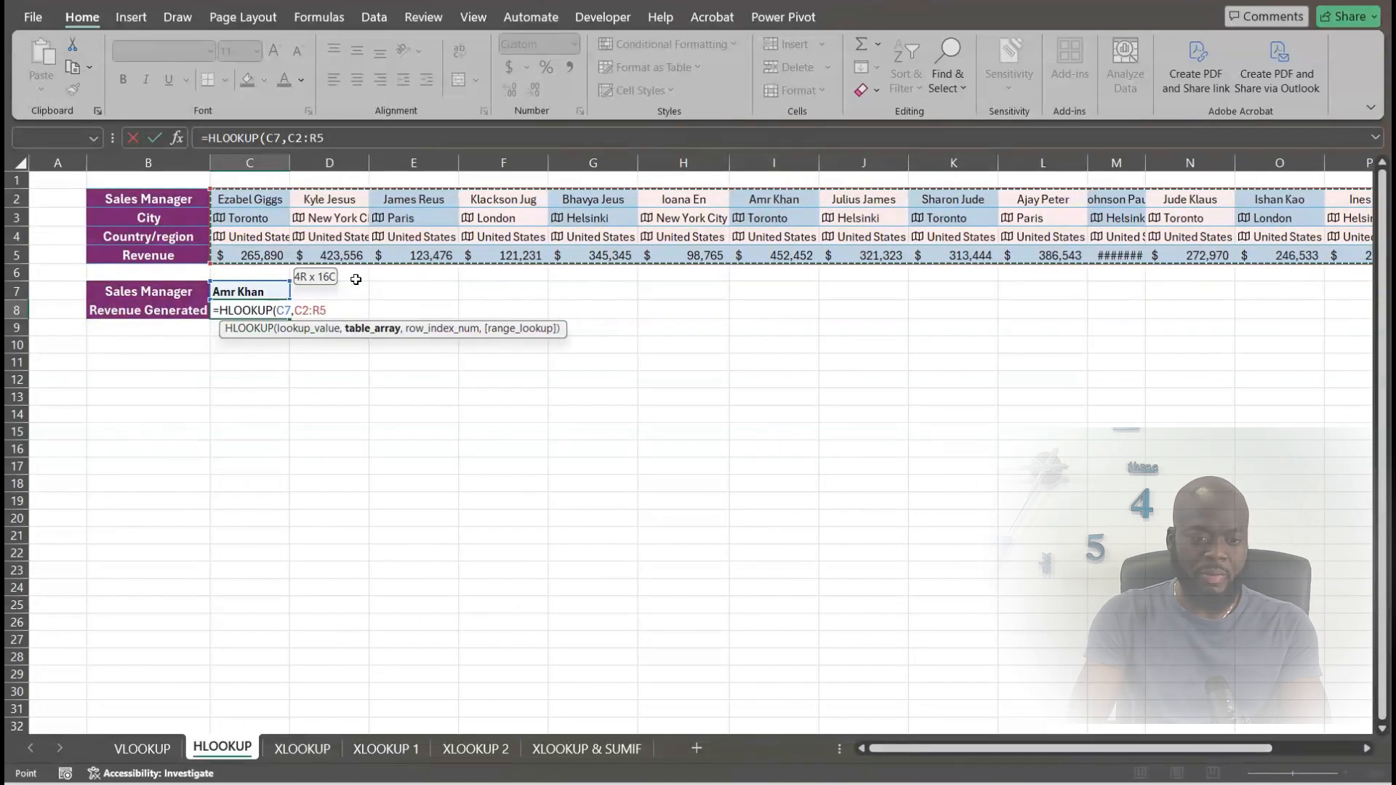
text(,)
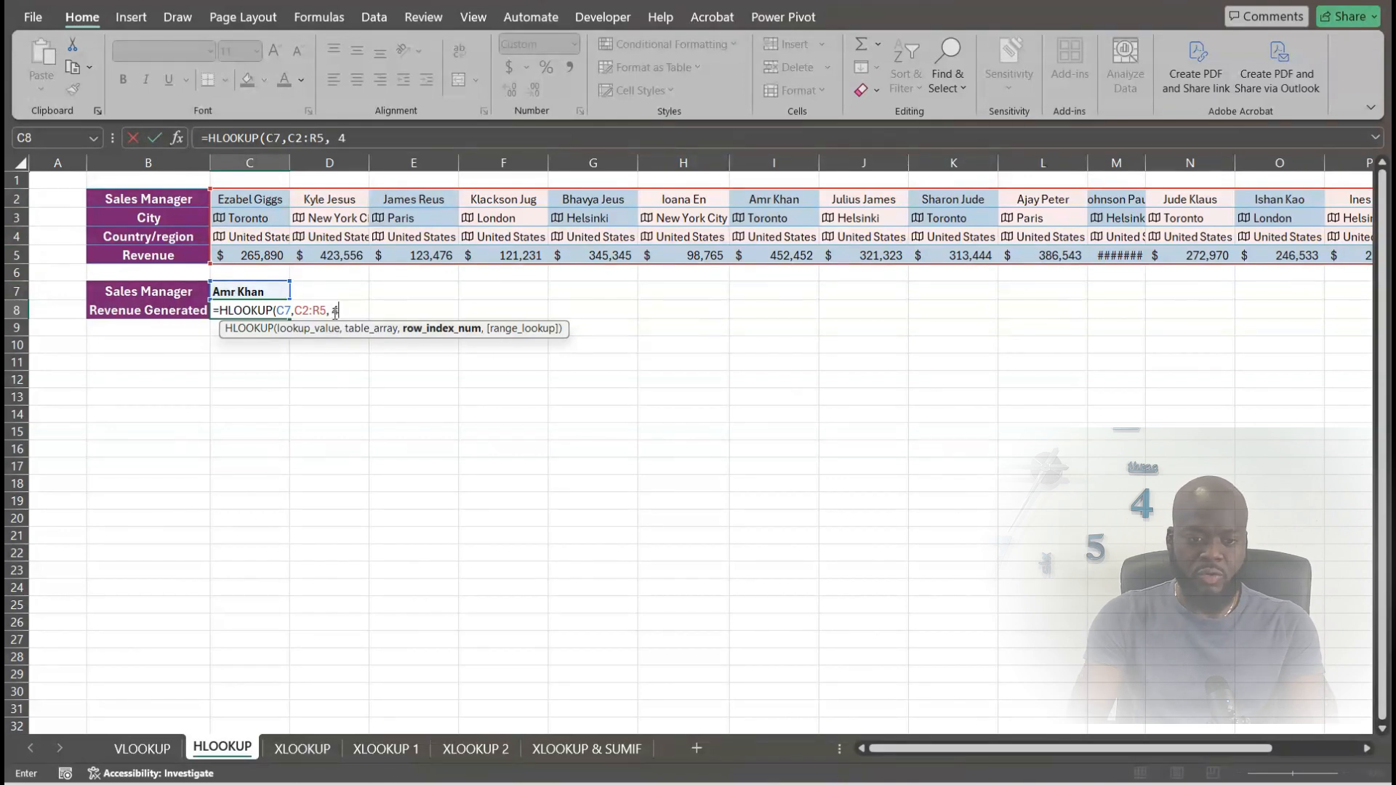
Step: Complete the HLOOKUP formula in C8 with row index 4 and FALSE for an exact match, and check it against the manager's column
text(4,)
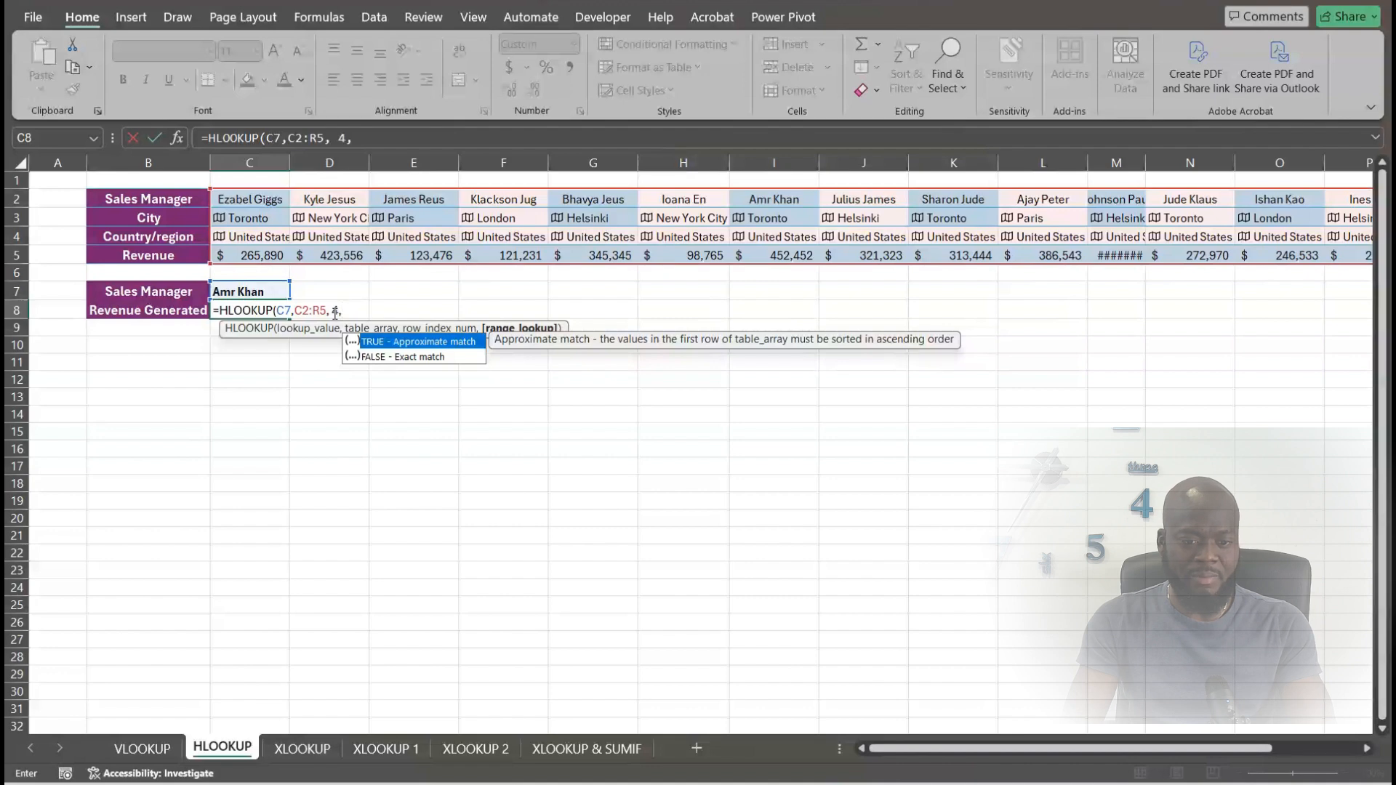
key(Down)
key(Tab)
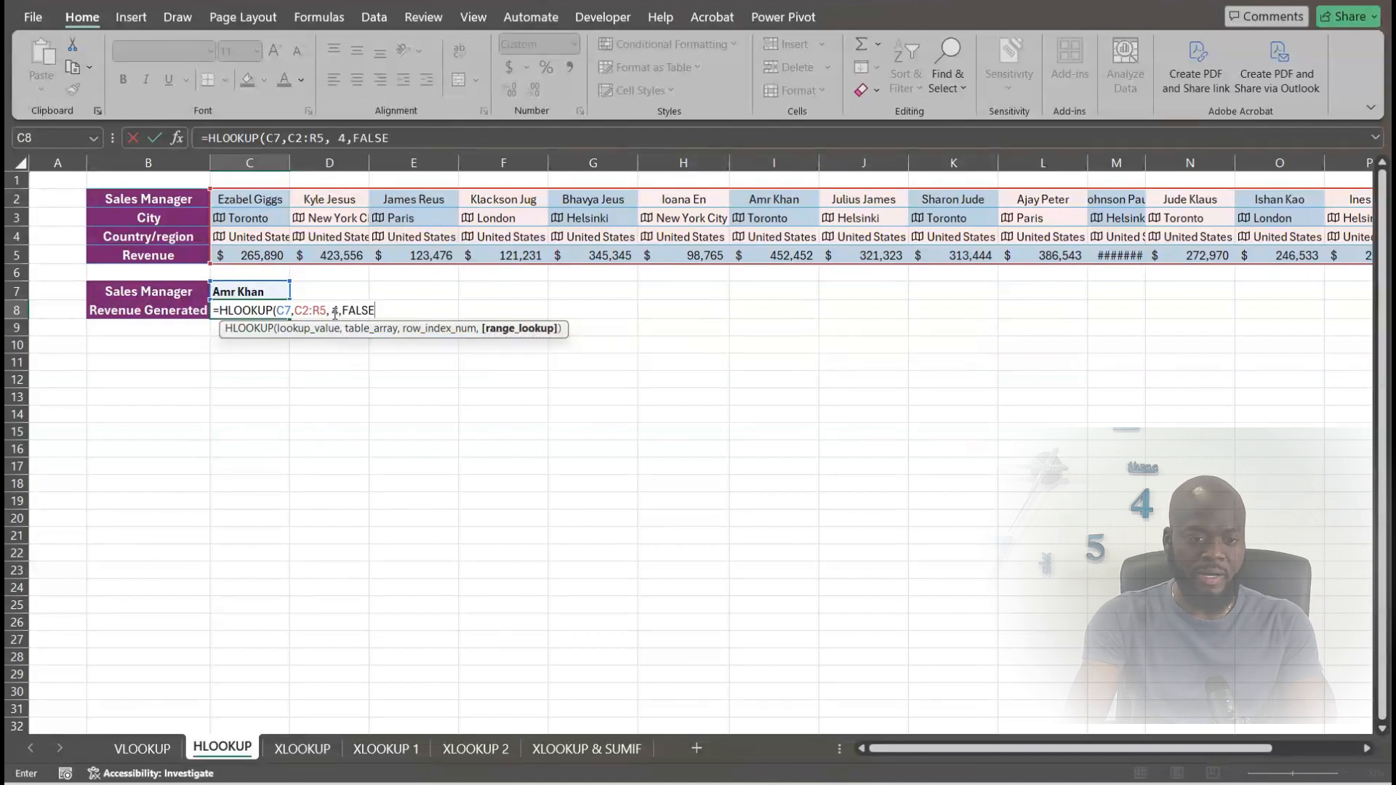
text())
key(Return)
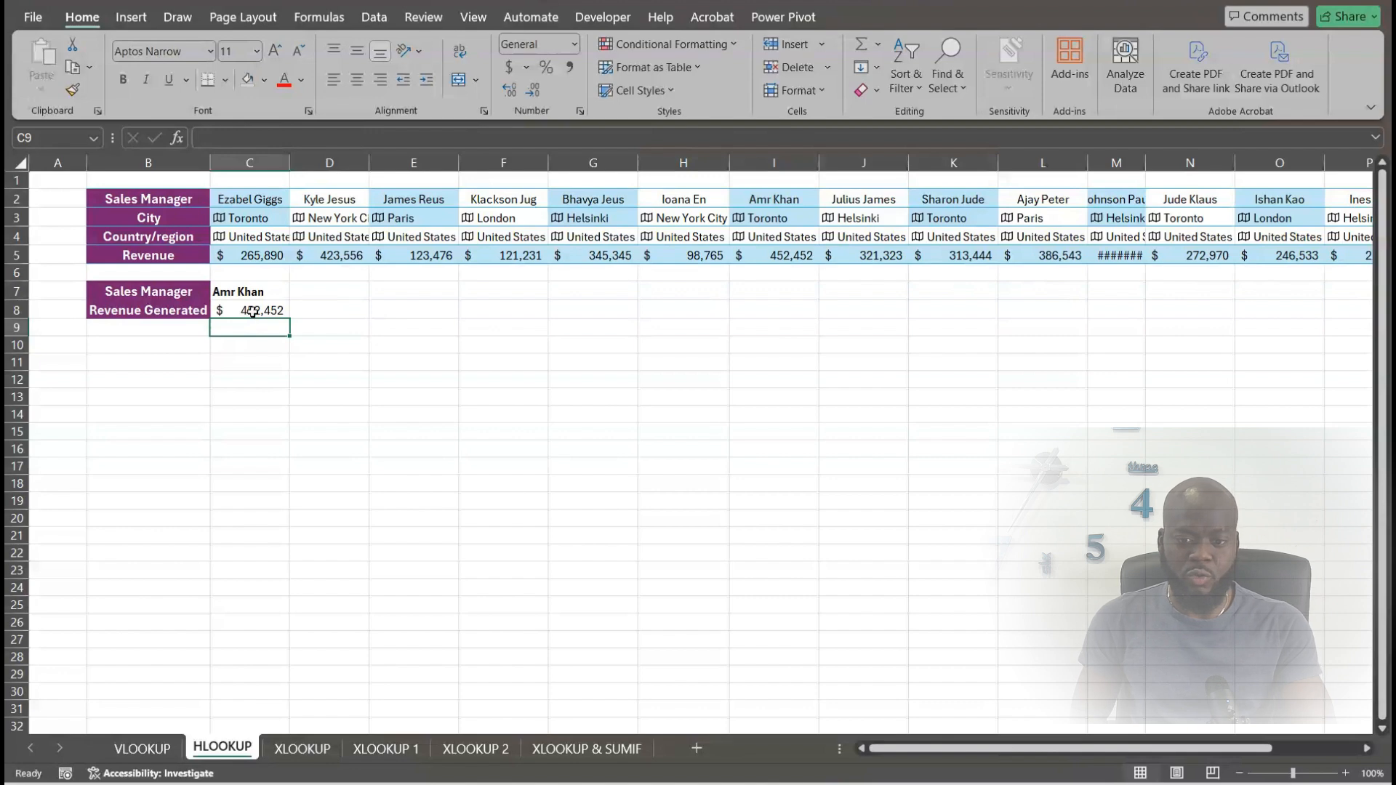
click(774, 157)
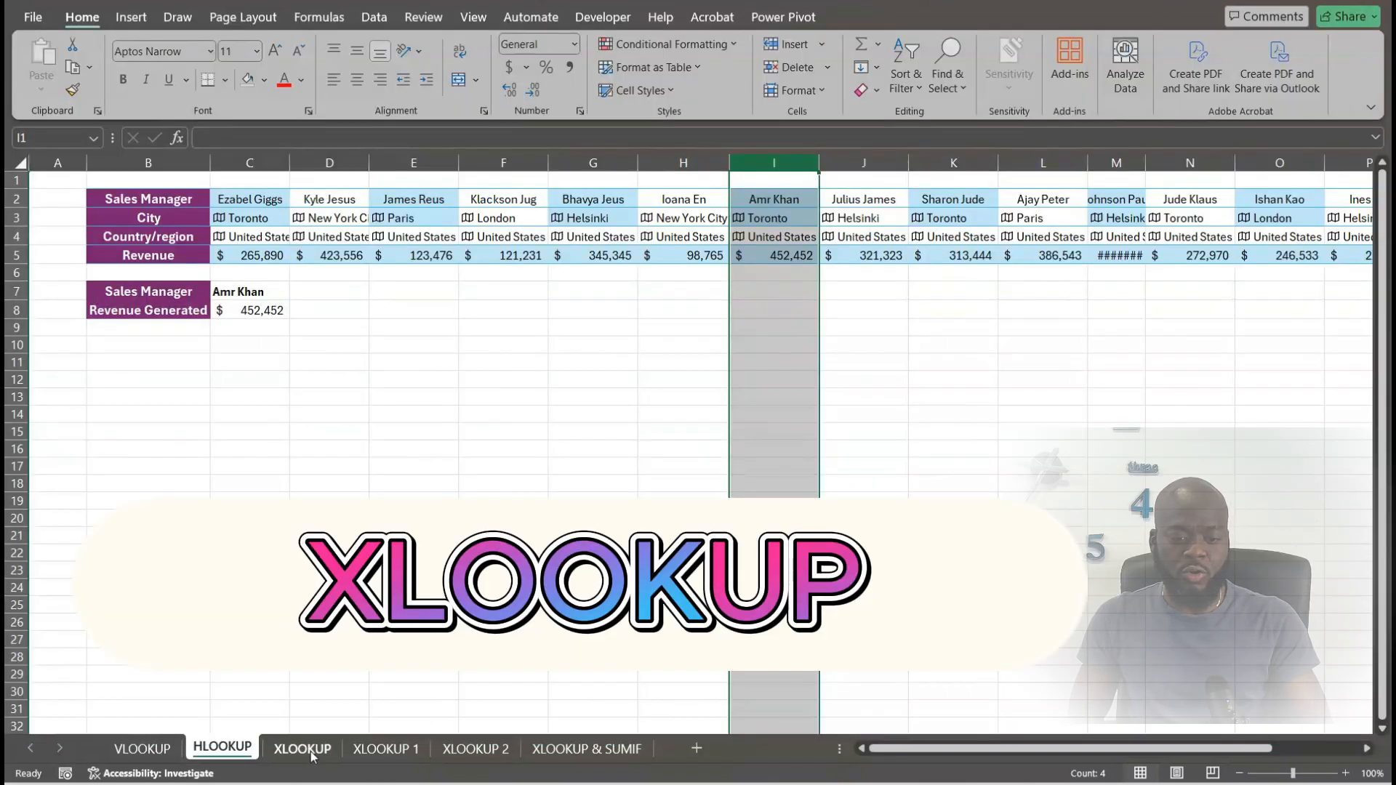
Step: On the XLOOKUP sheet, start a VLOOKUP formula in H4 with the sales manager in G4 as the lookup value
click(311, 755)
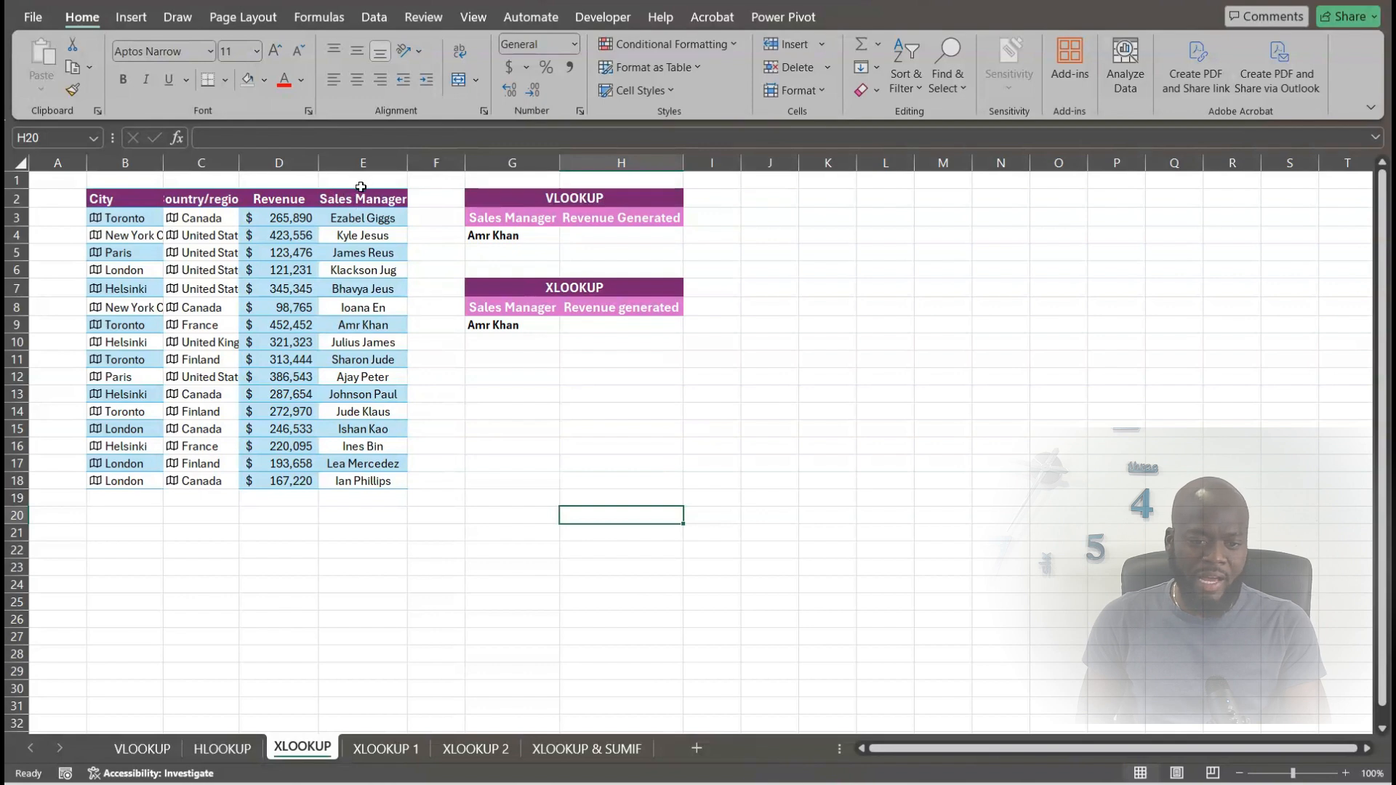
click(357, 163)
click(435, 270)
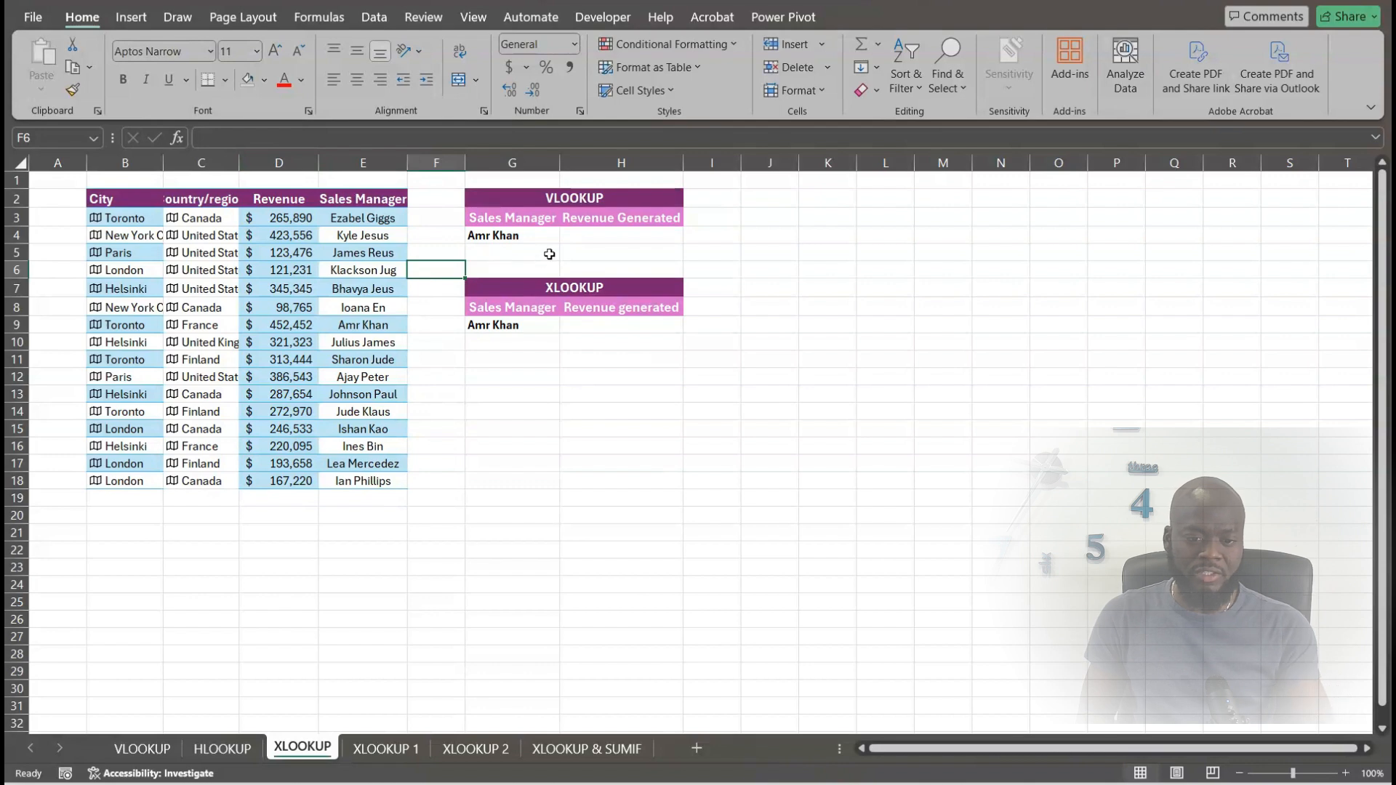
click(590, 235)
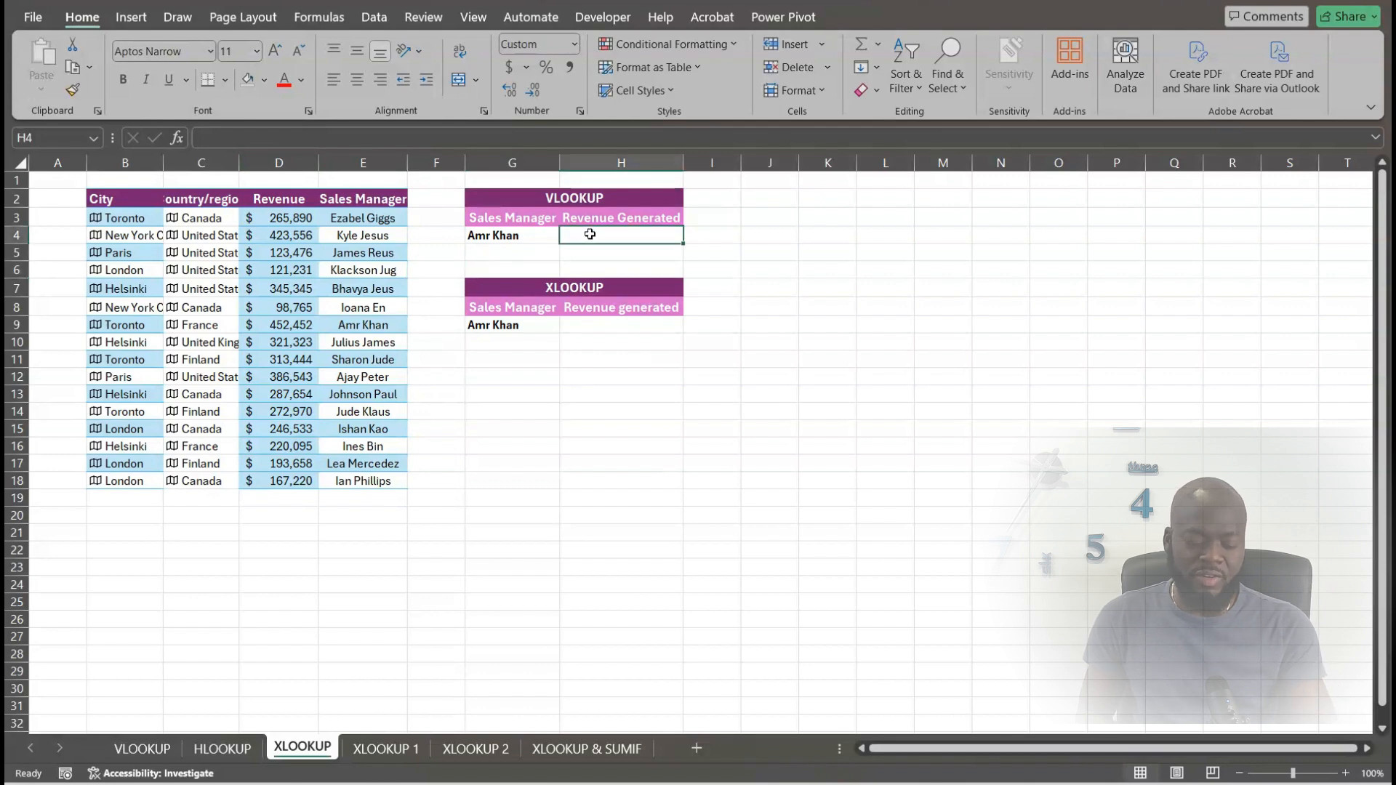
text(=VLOOKUP()
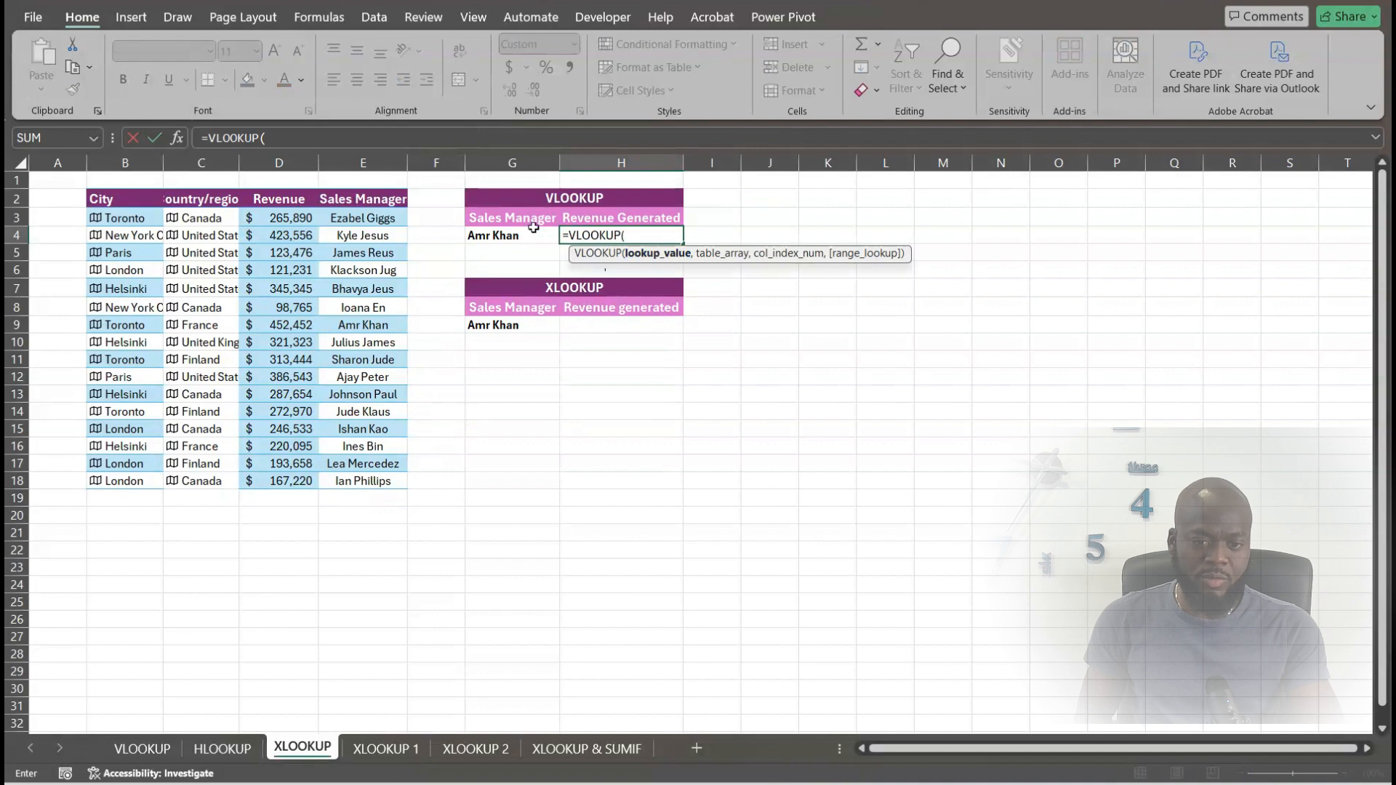
click(501, 237)
text(,)
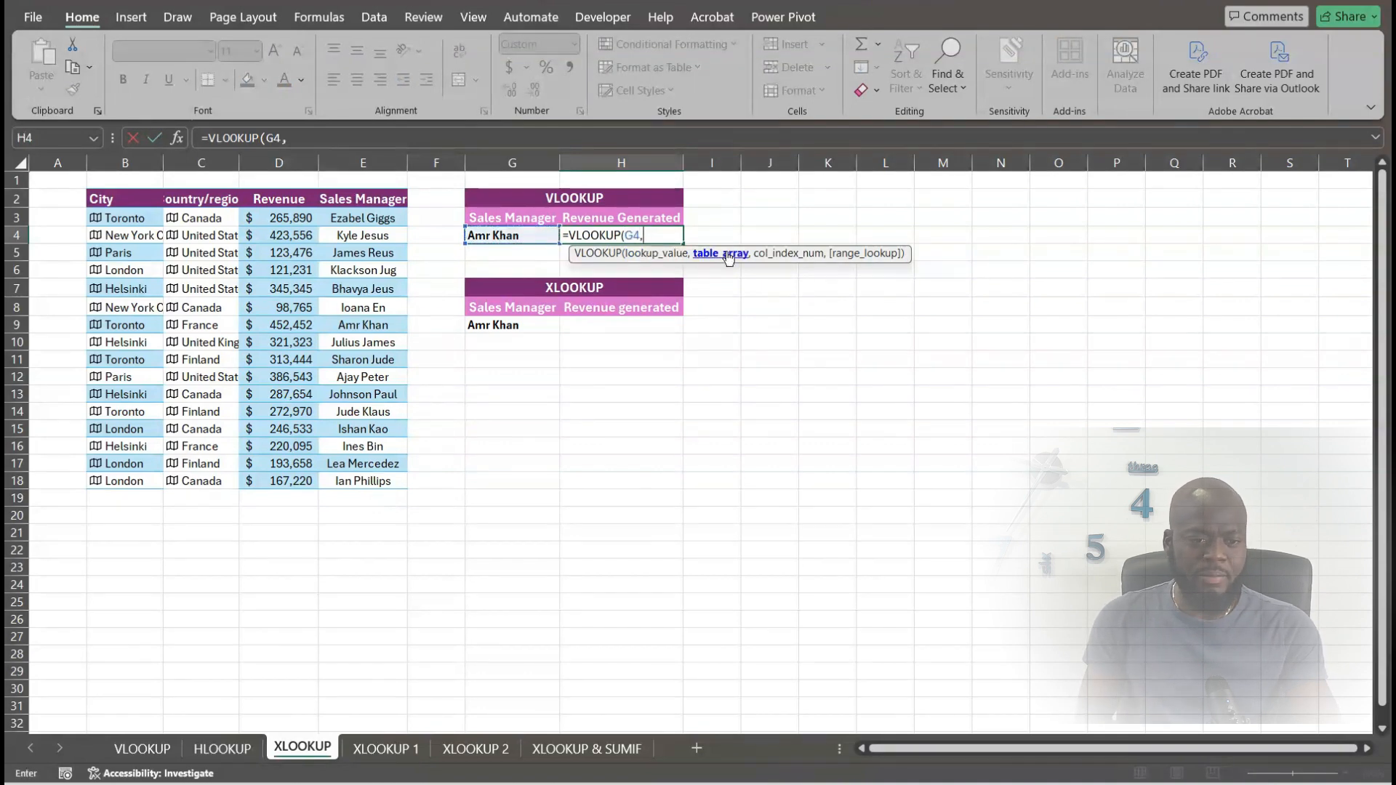
Step: Set the table array of the H4 VLOOKUP formula to the data range B3:E18
click(113, 216)
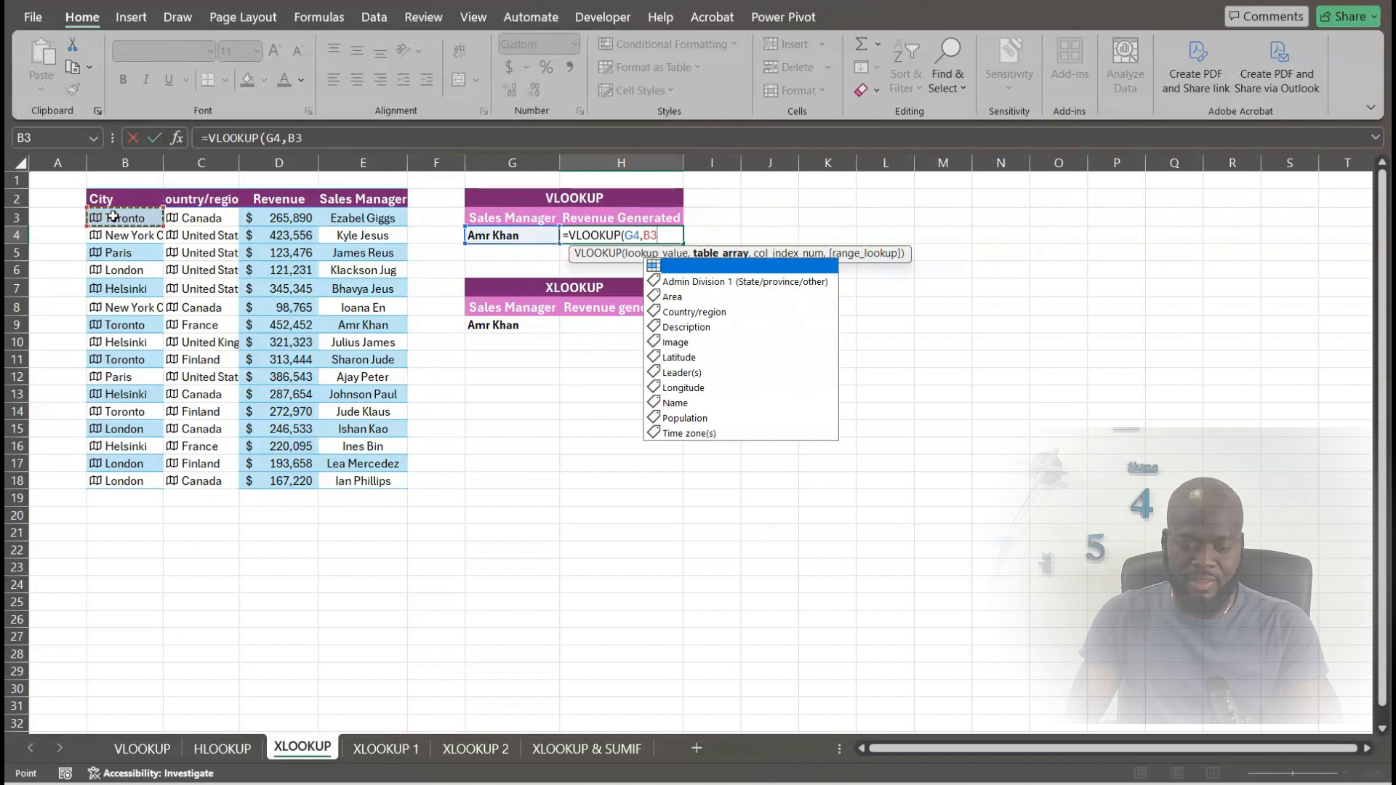
key(ctrl+shift+Down)
key(ctrl+shift+Right)
text(,)
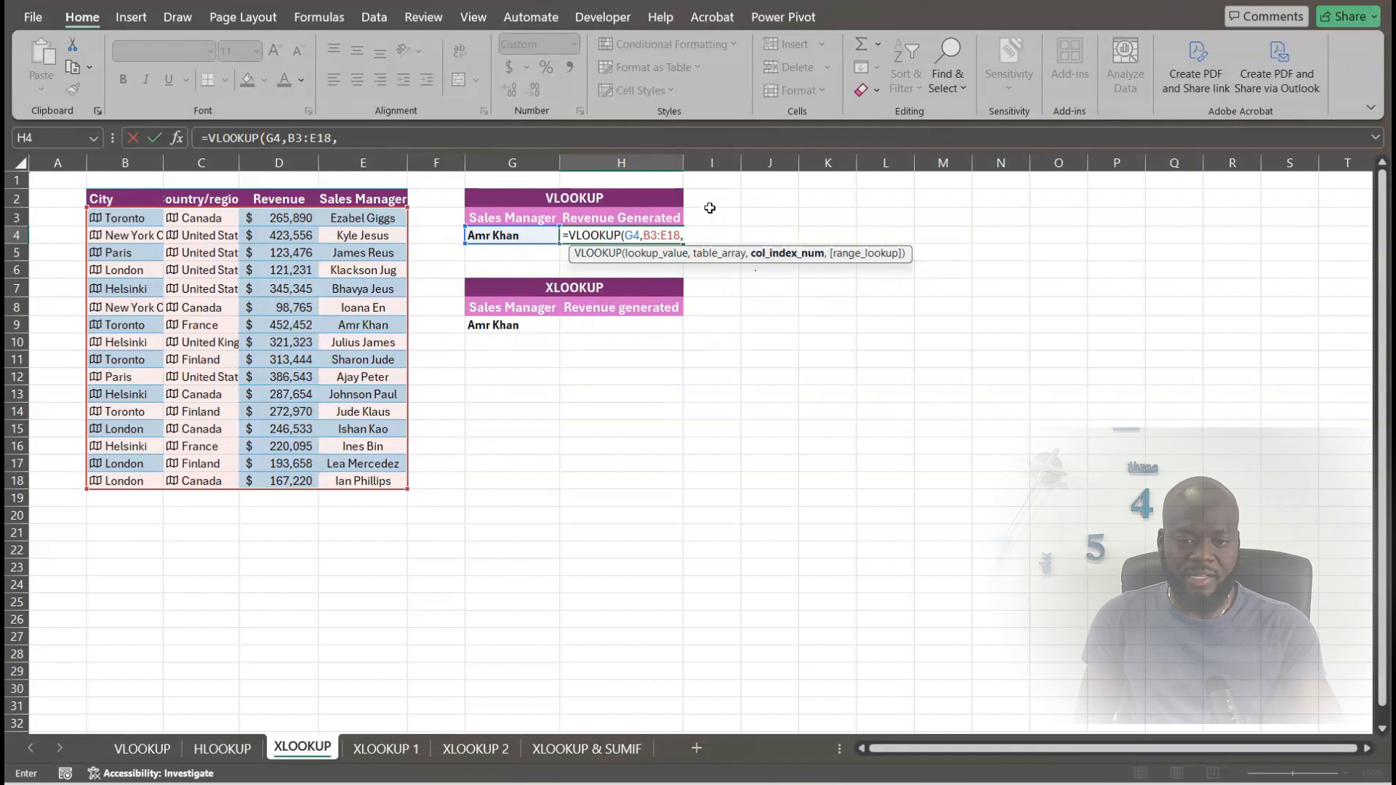
Step: Complete the H4 VLOOKUP formula with column index 3 and FALSE for an exact match
text(3)
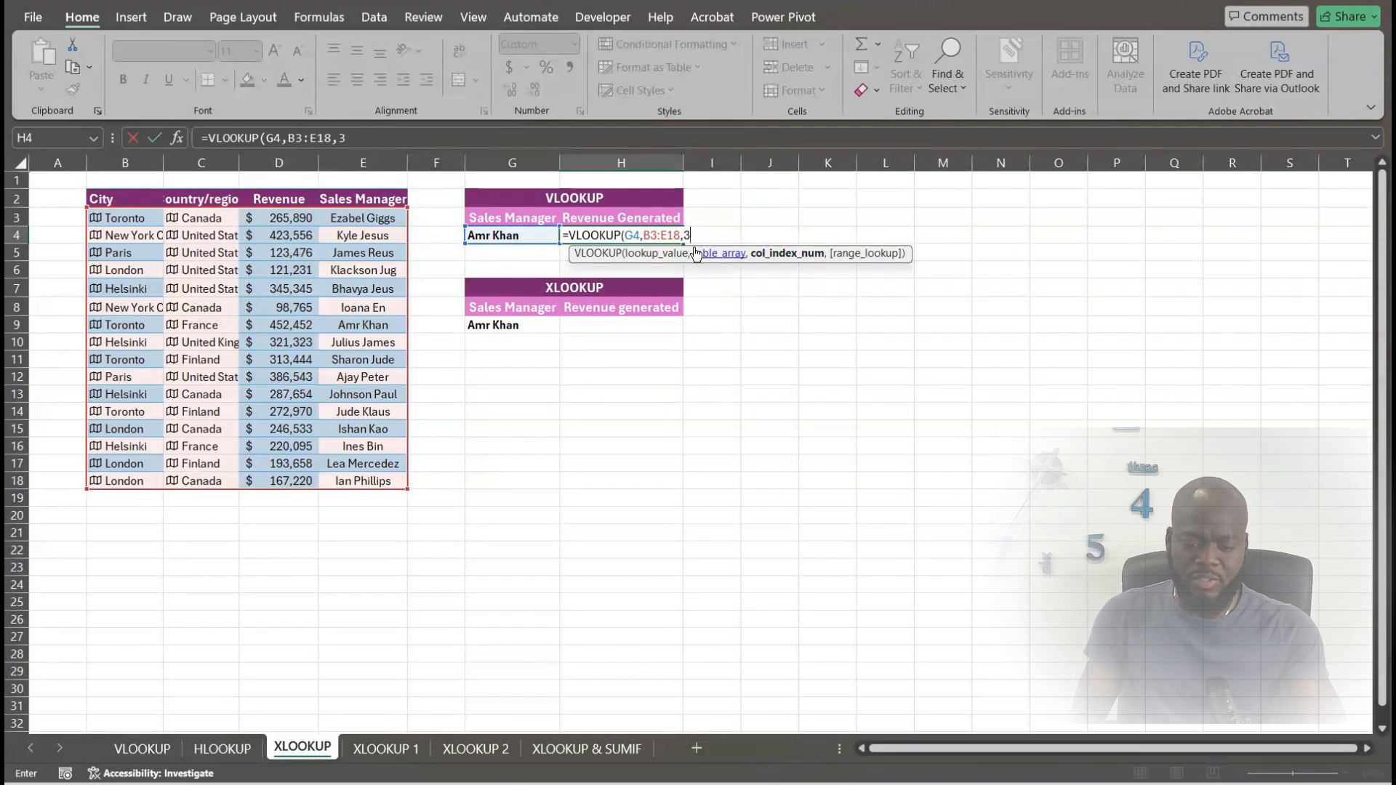
text(,)
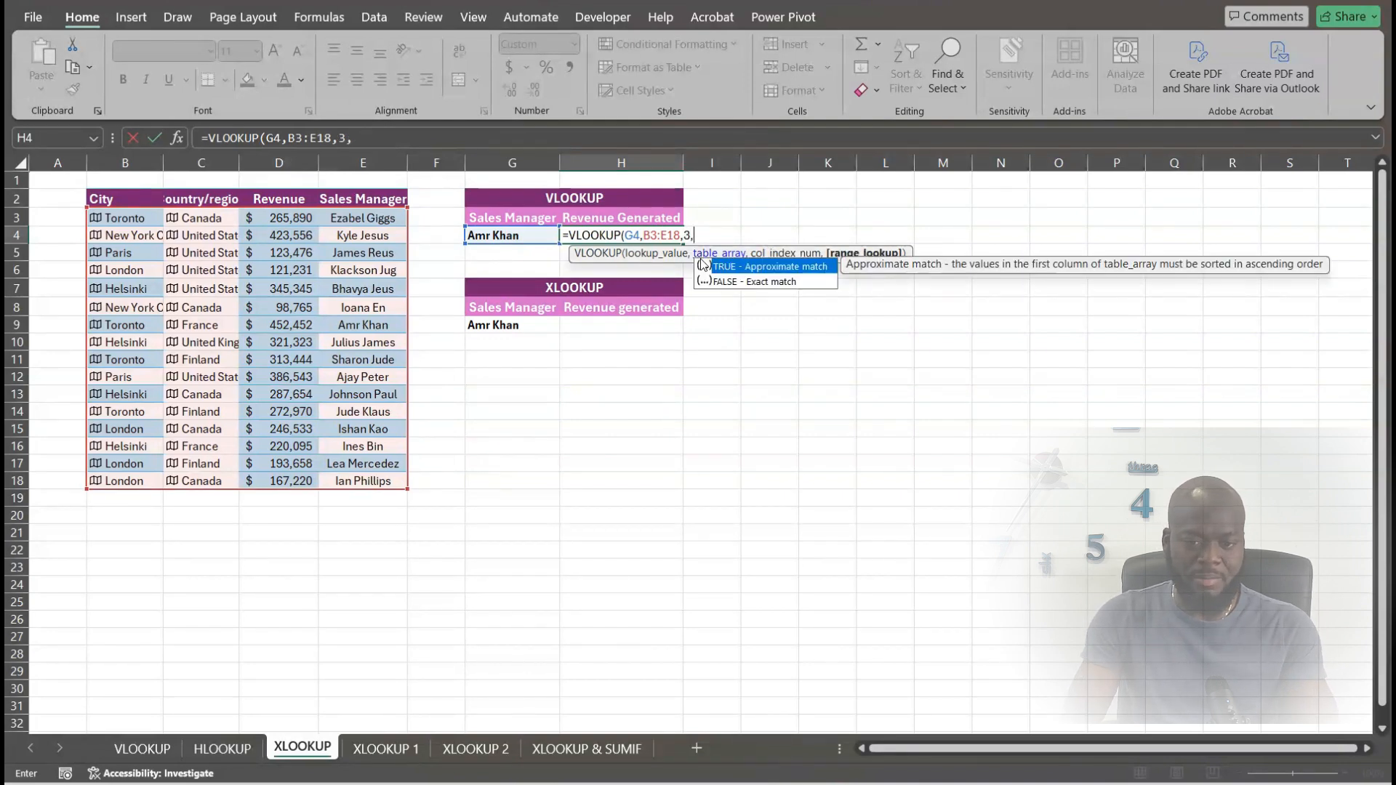
key(Down)
key(Tab)
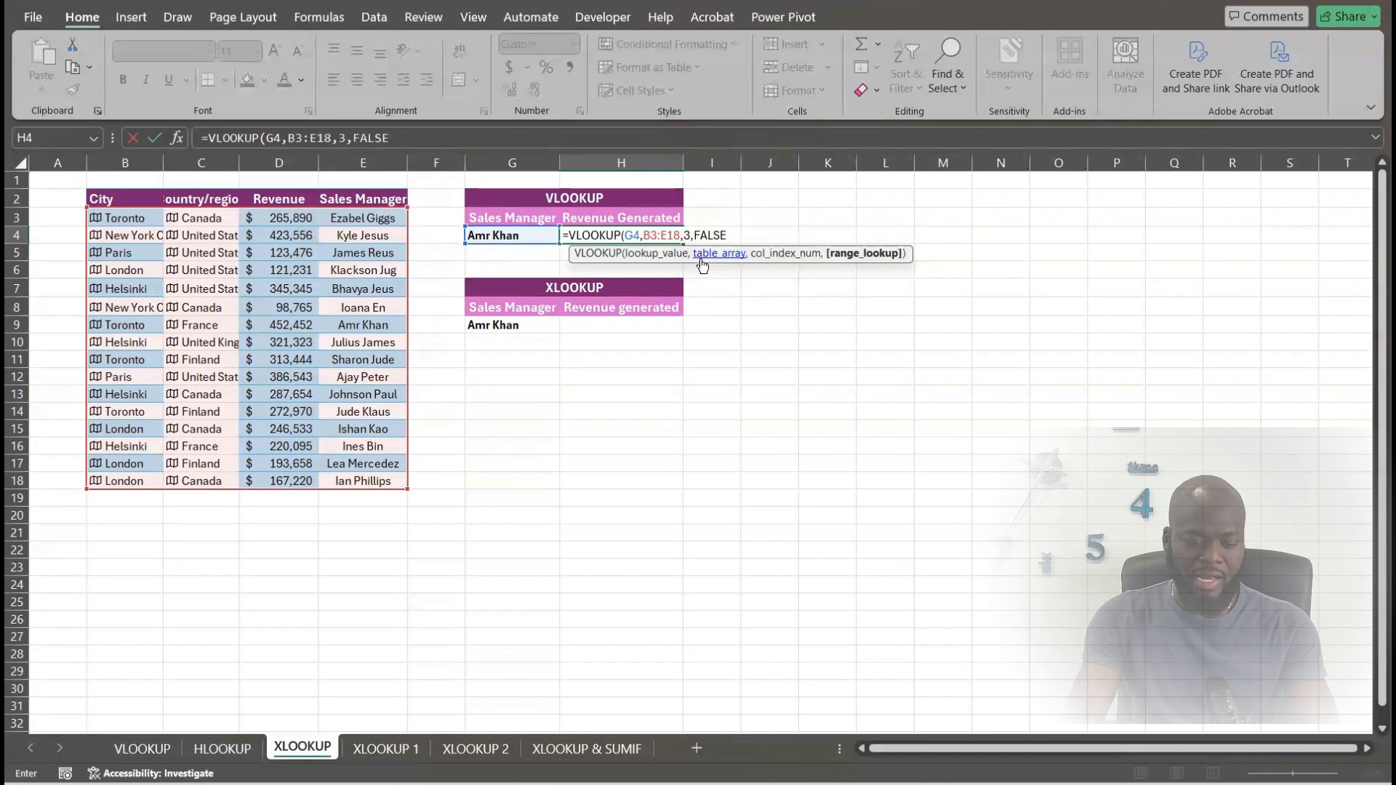
text())
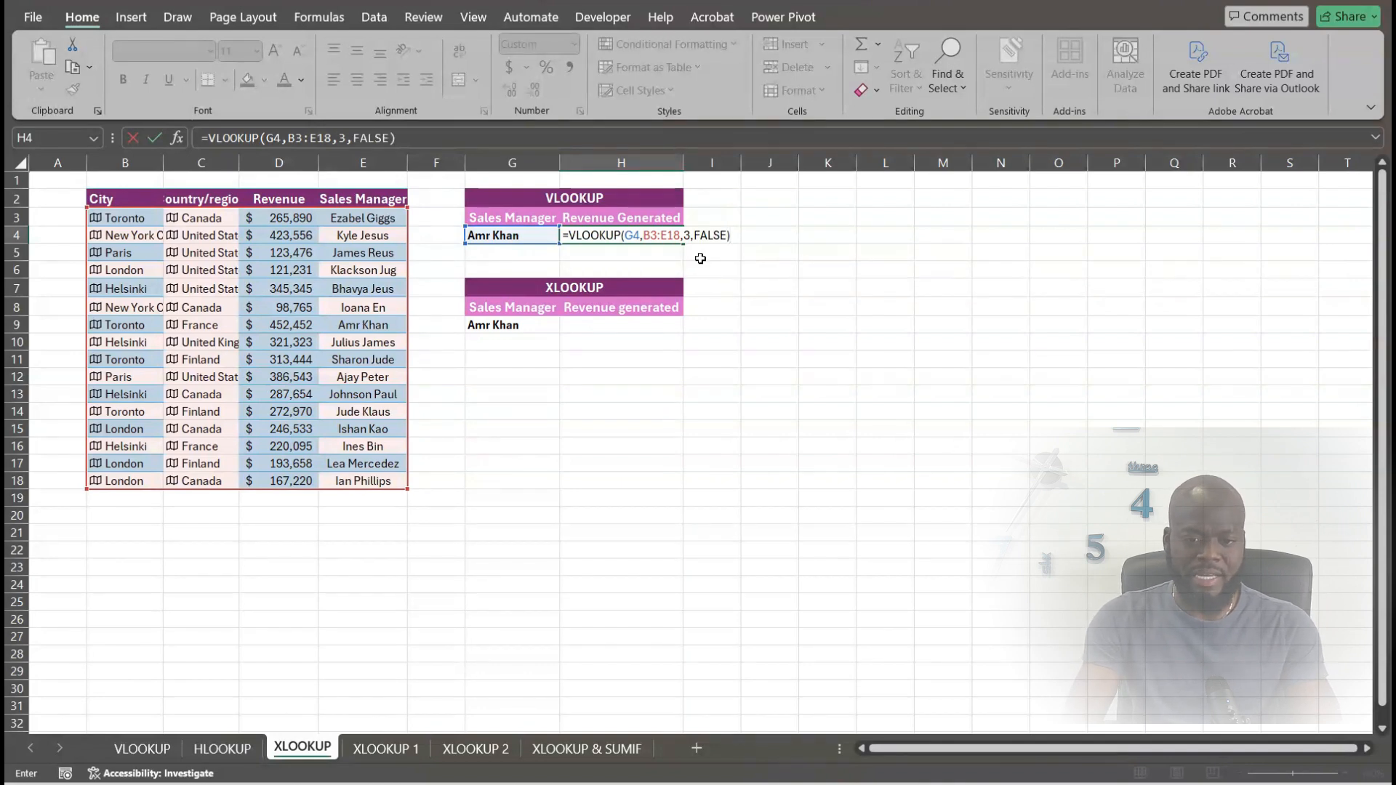
key(Return)
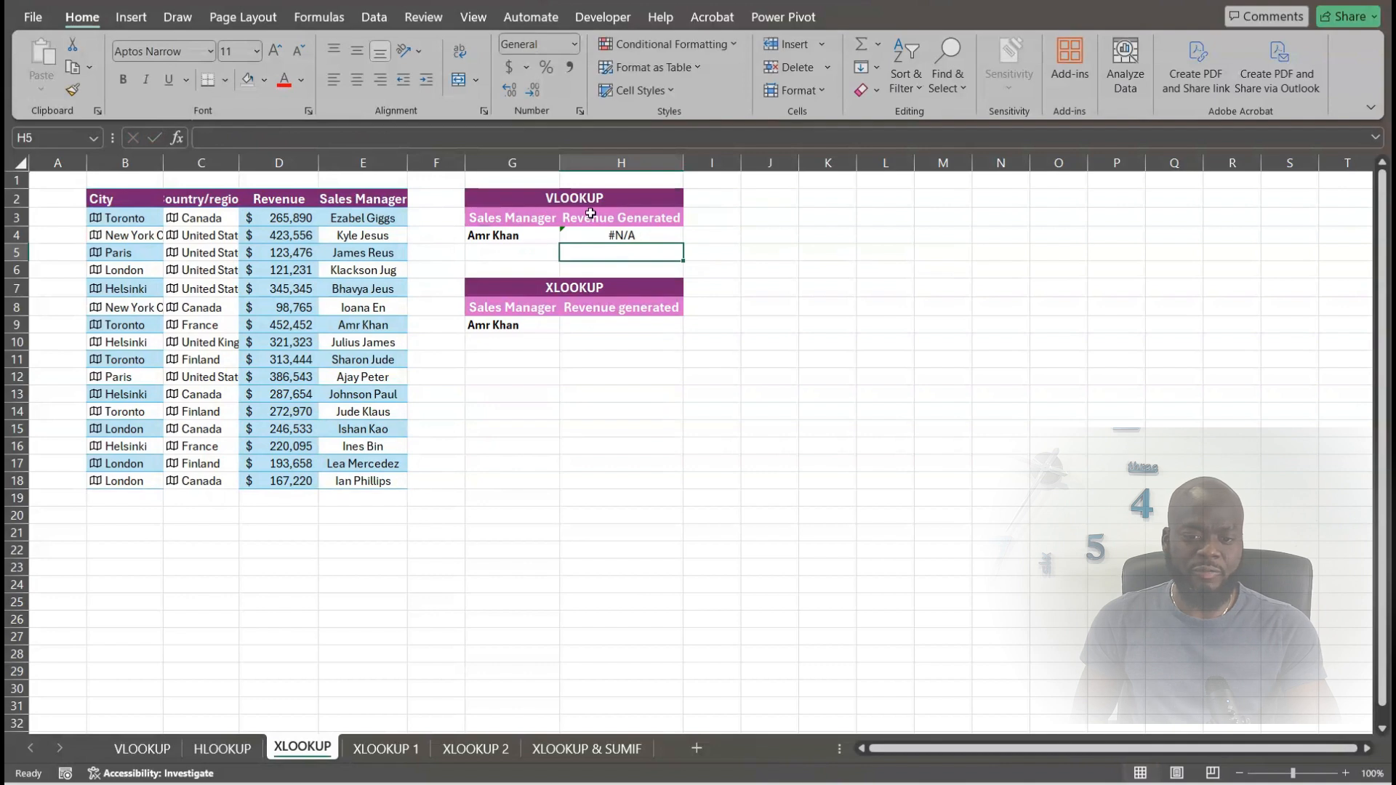
Step: Change the column index of the VLOOKUP formula in H4 to -1
click(635, 234)
click(341, 141)
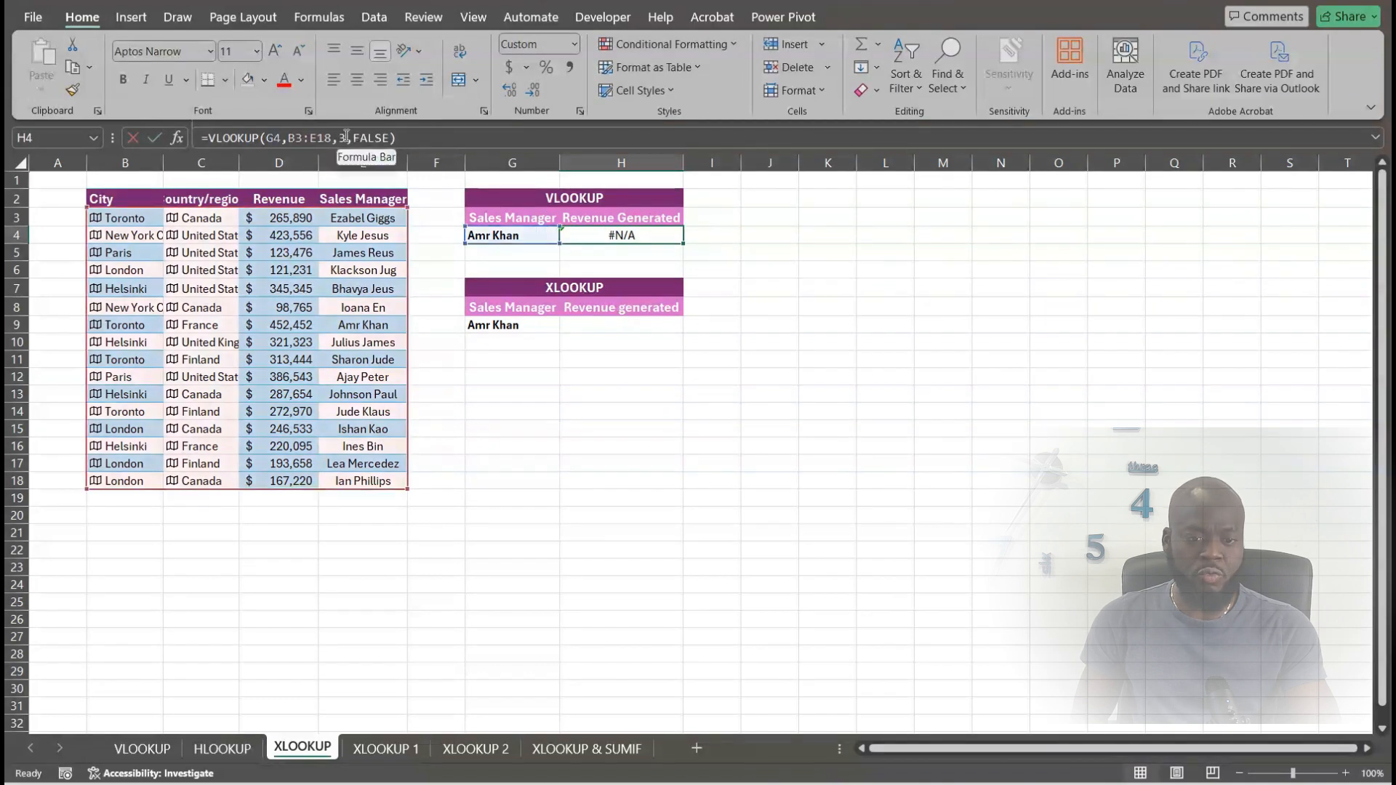
text(-1)
key(Return)
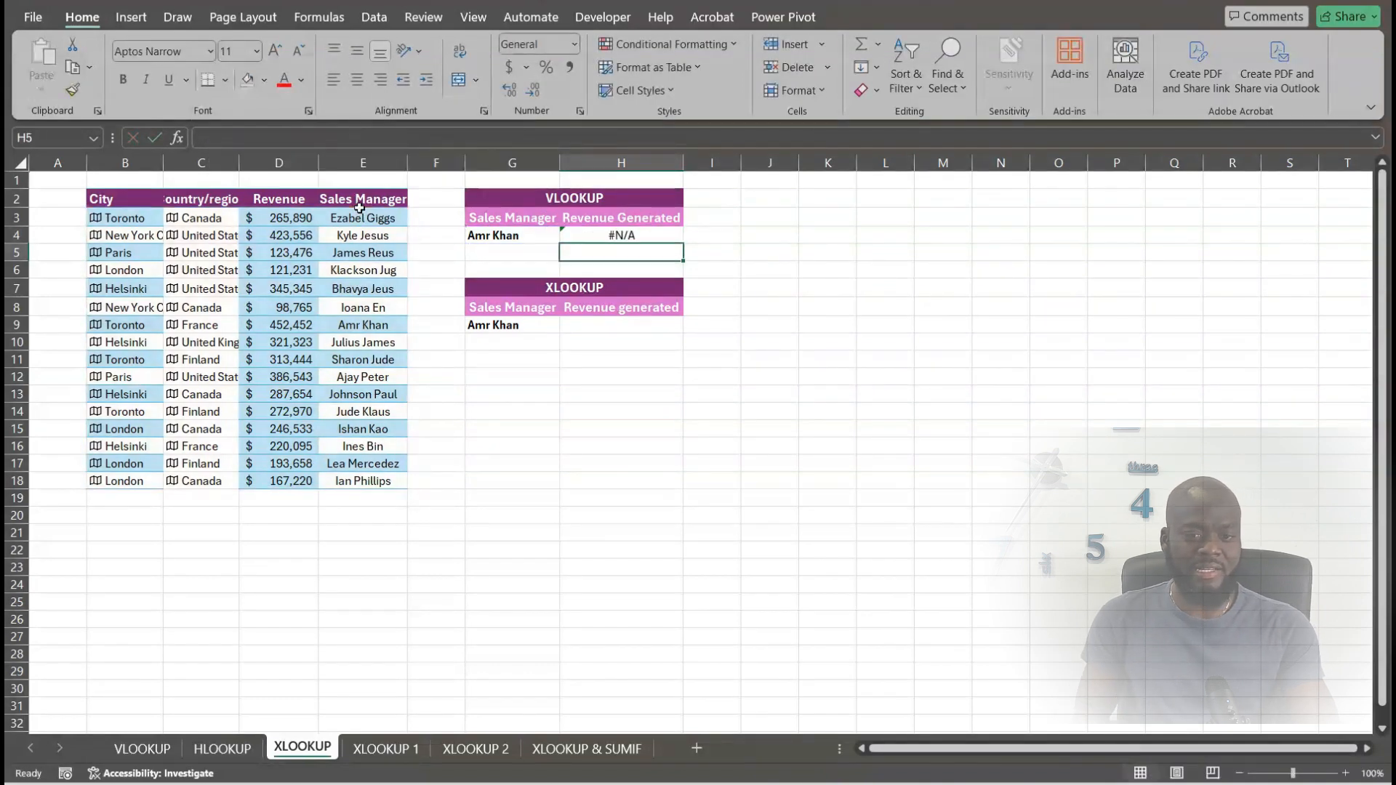
key(Up)
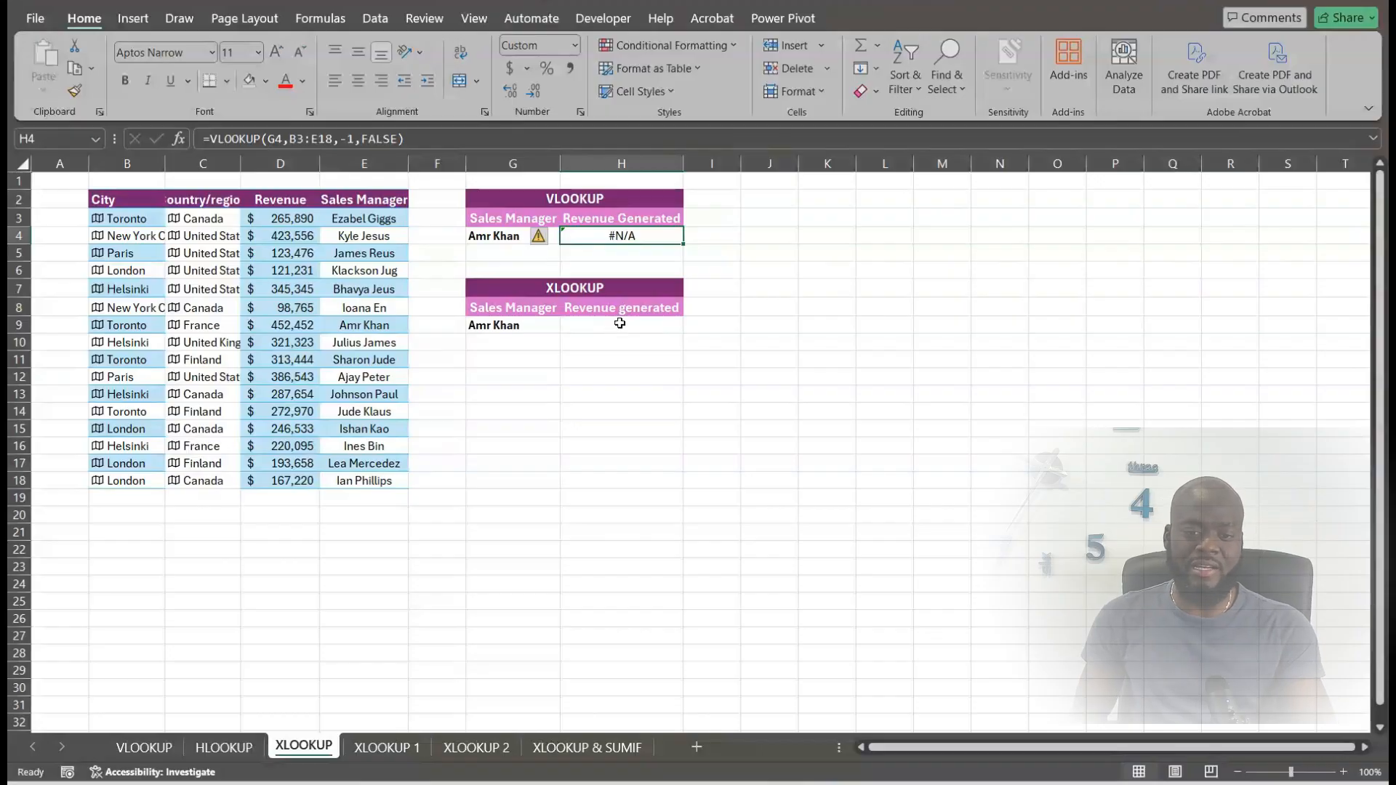
Step: Start an XLOOKUP formula in H9 with the sales manager in G9 as the lookup value
click(620, 324)
text(=XLOOKUP()
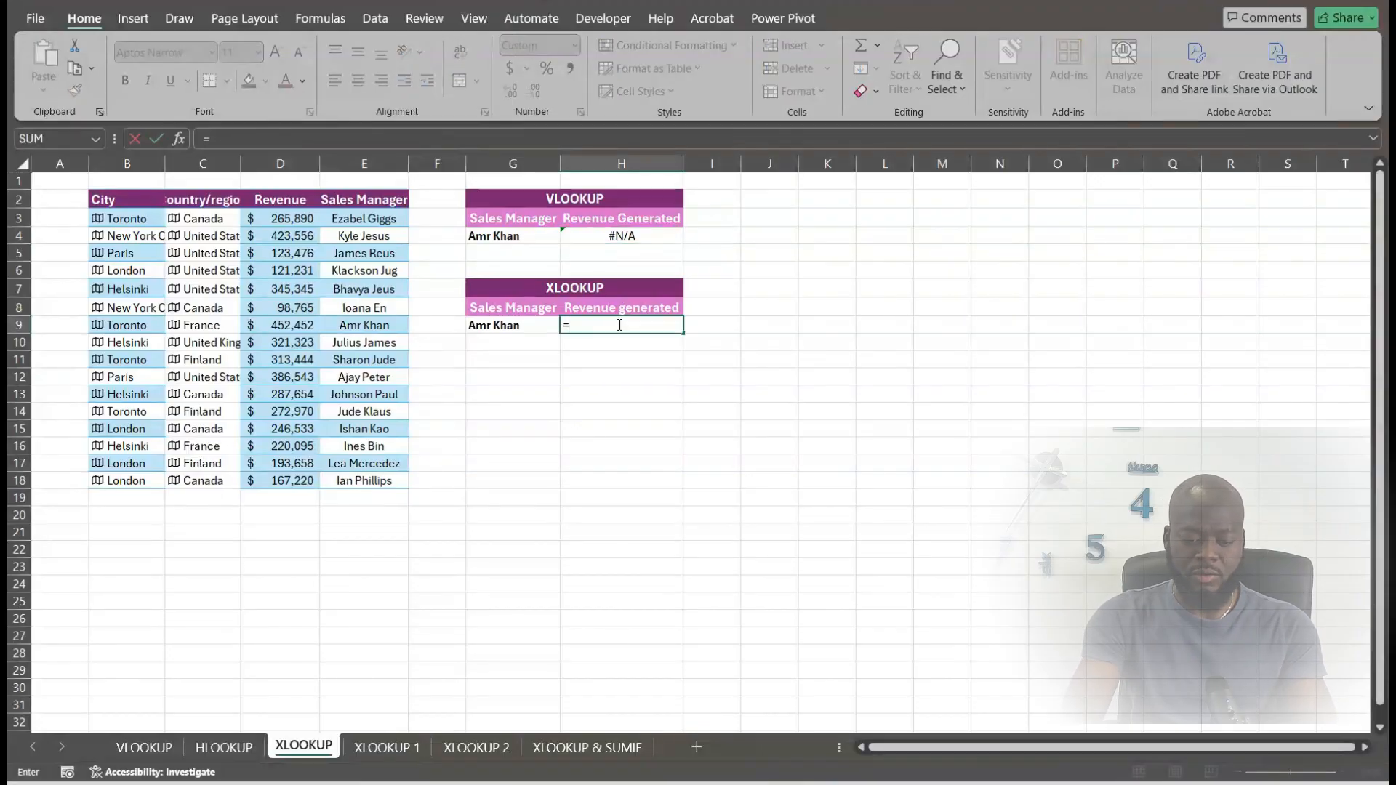
click(516, 326)
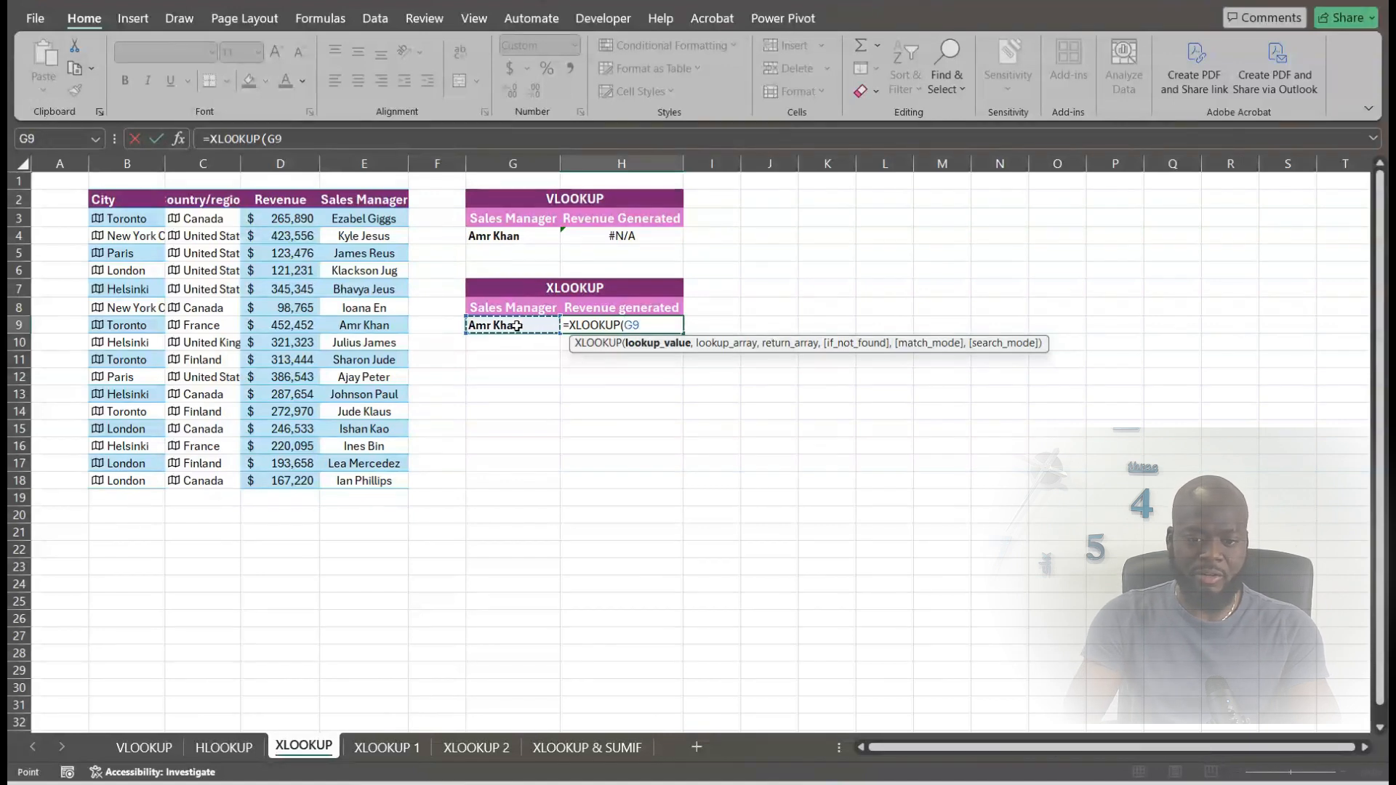
text(,)
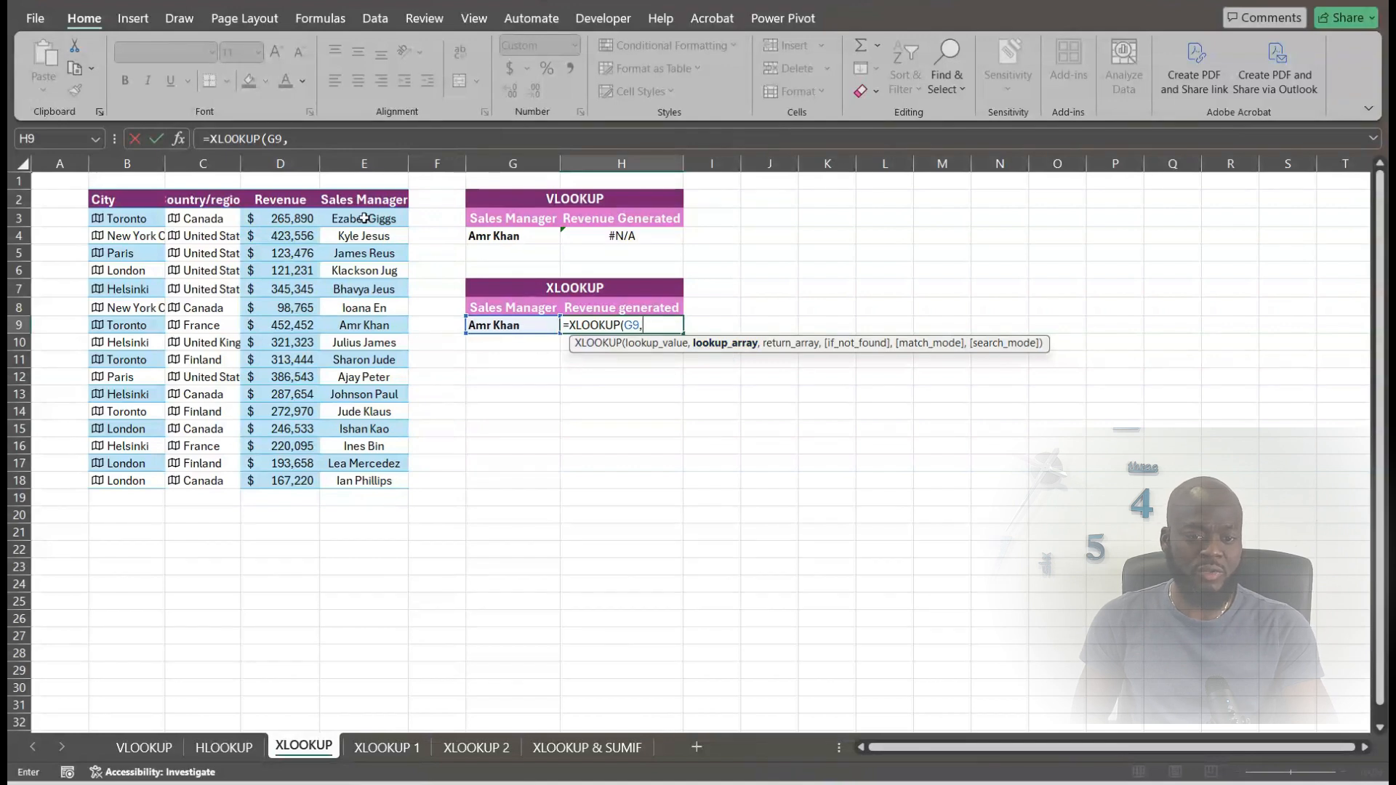
Step: Complete the H9 XLOOKUP formula with lookup array E3:E18 and return array D3:D18, and check it against the manager's row
drag(364, 218, 363, 478)
text(,)
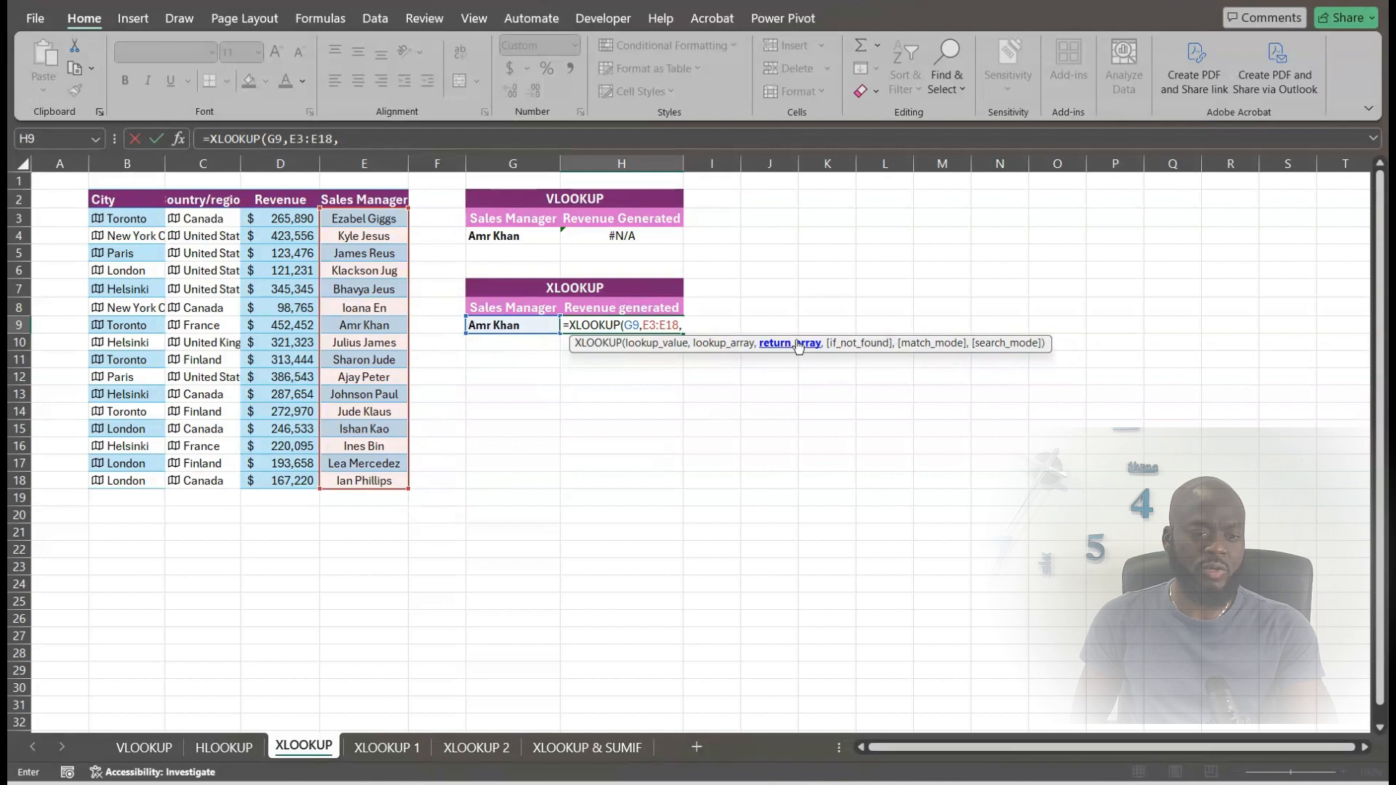
drag(291, 218, 289, 481)
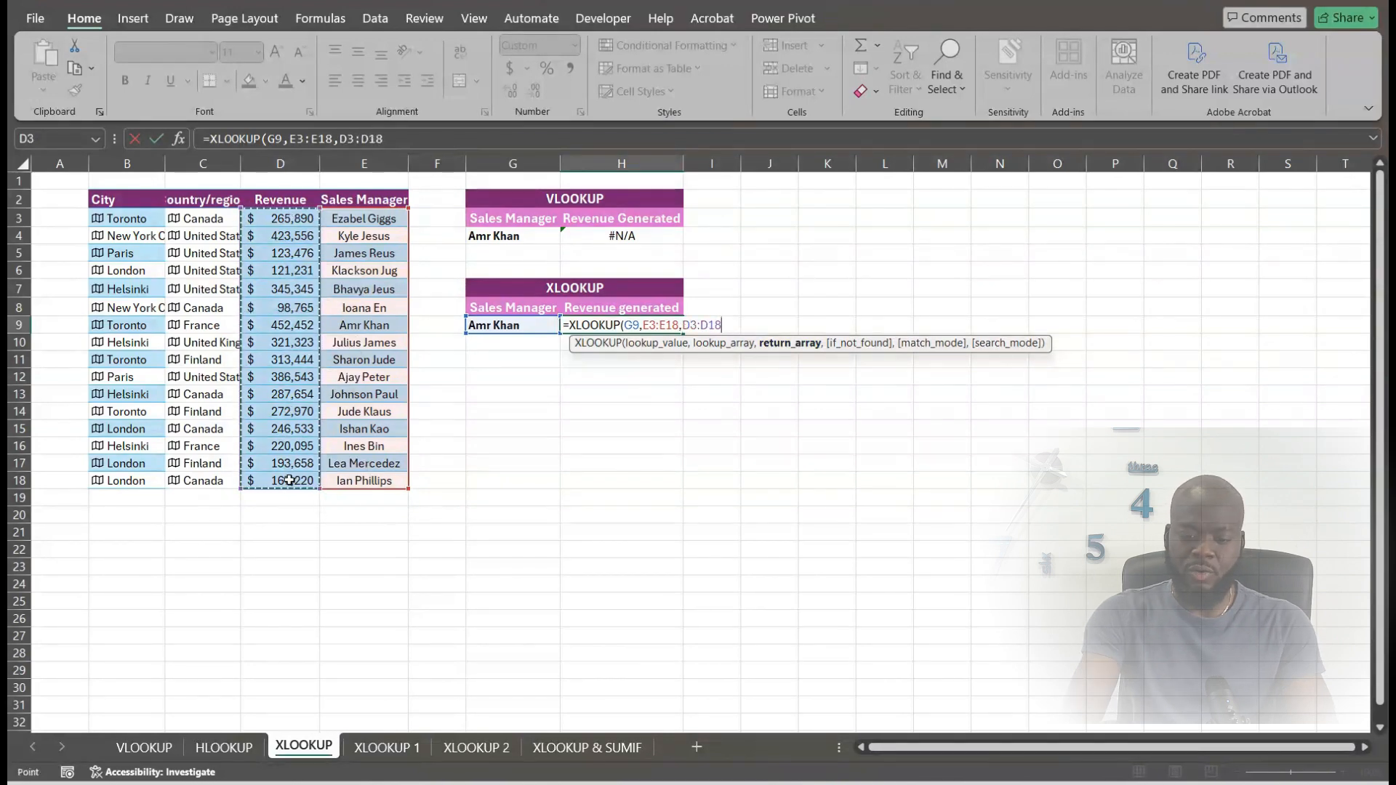
text())
key(Return)
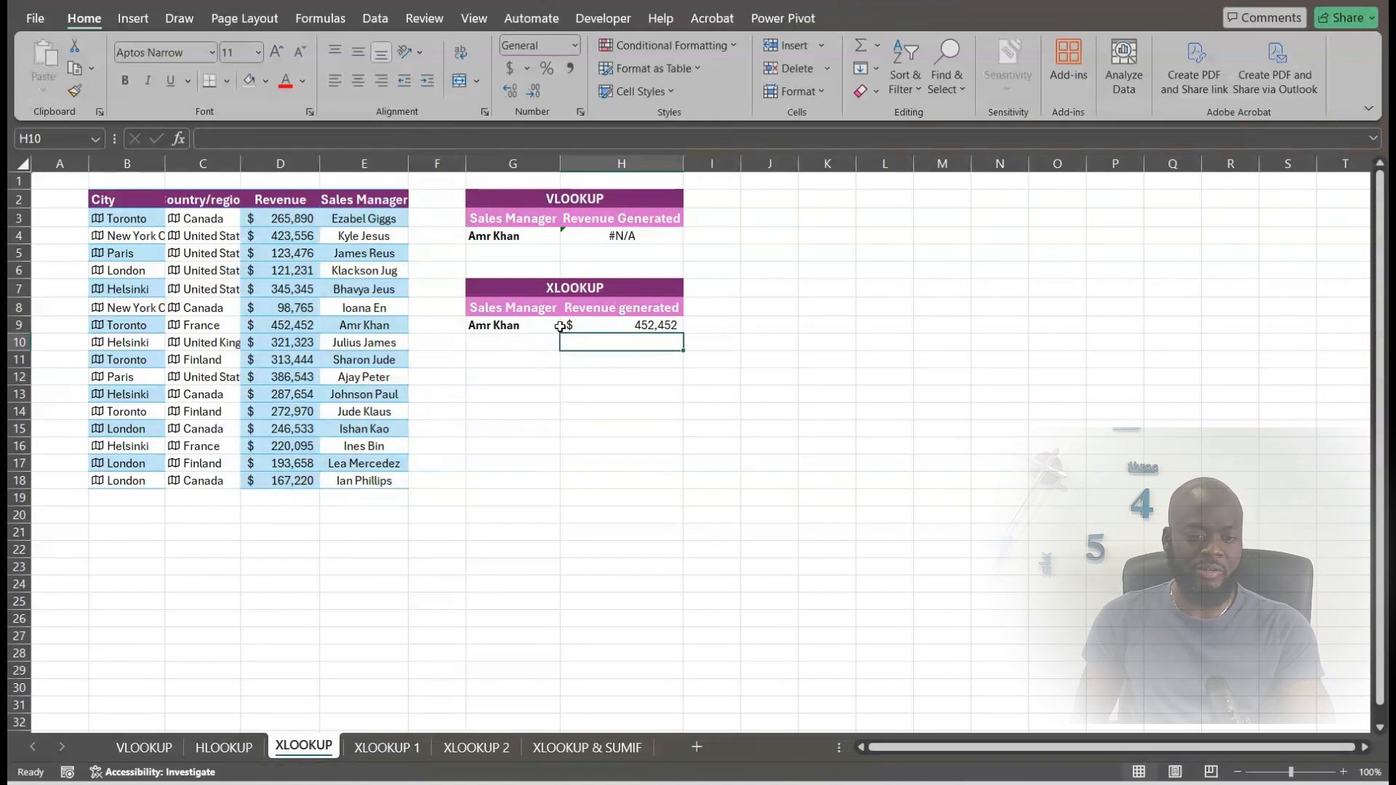
click(376, 328)
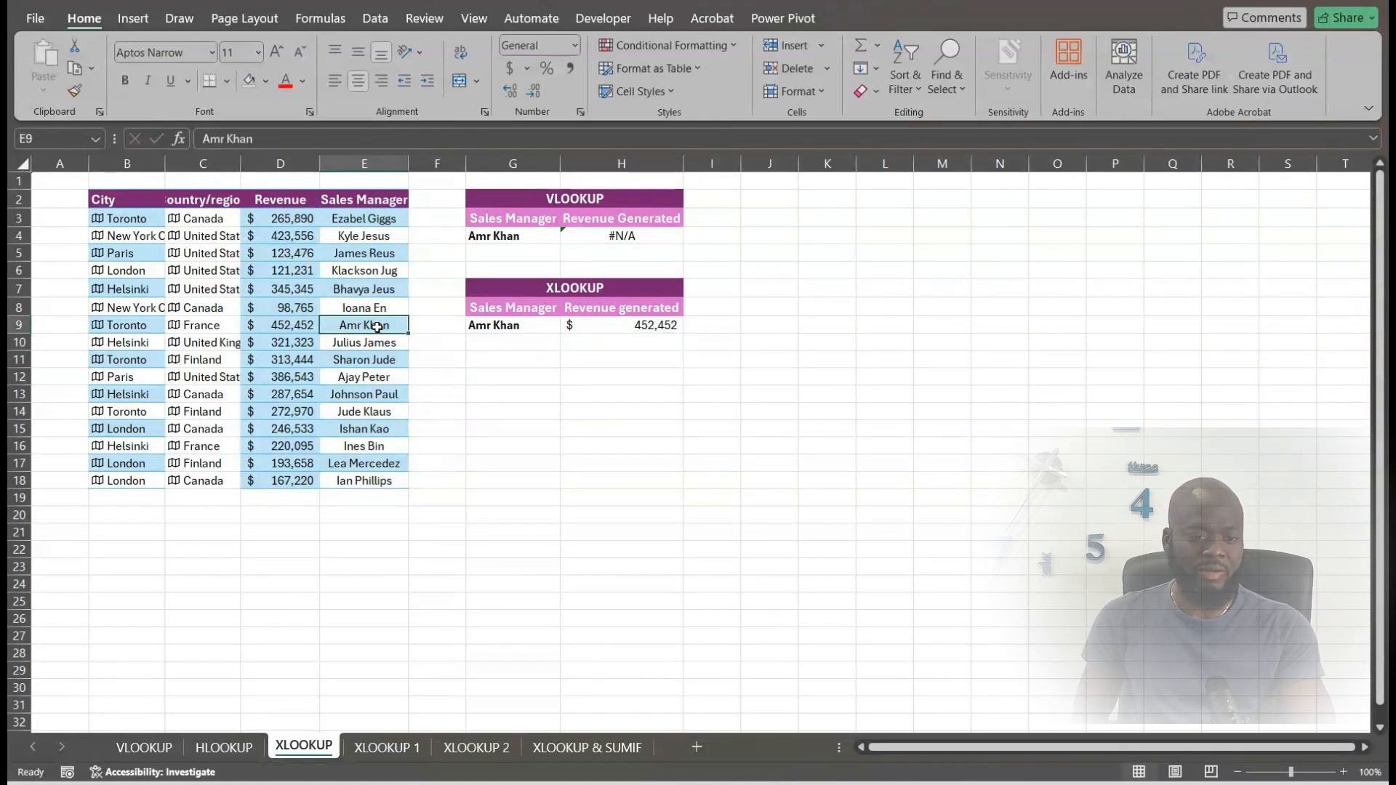
click(18, 325)
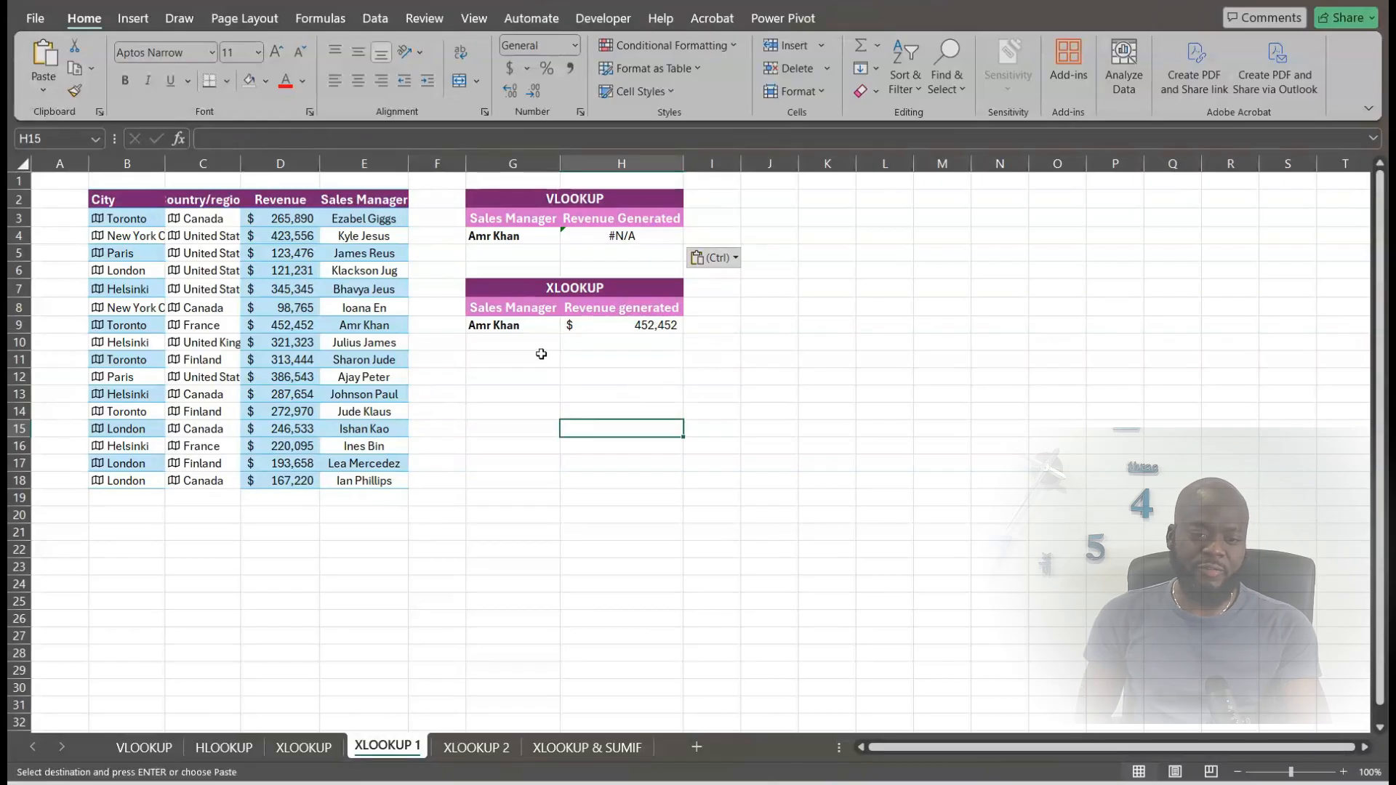
Step: On the XLOOKUP 1 sheet, replace the sales manager in G9 with a name that is missing from the table
click(509, 327)
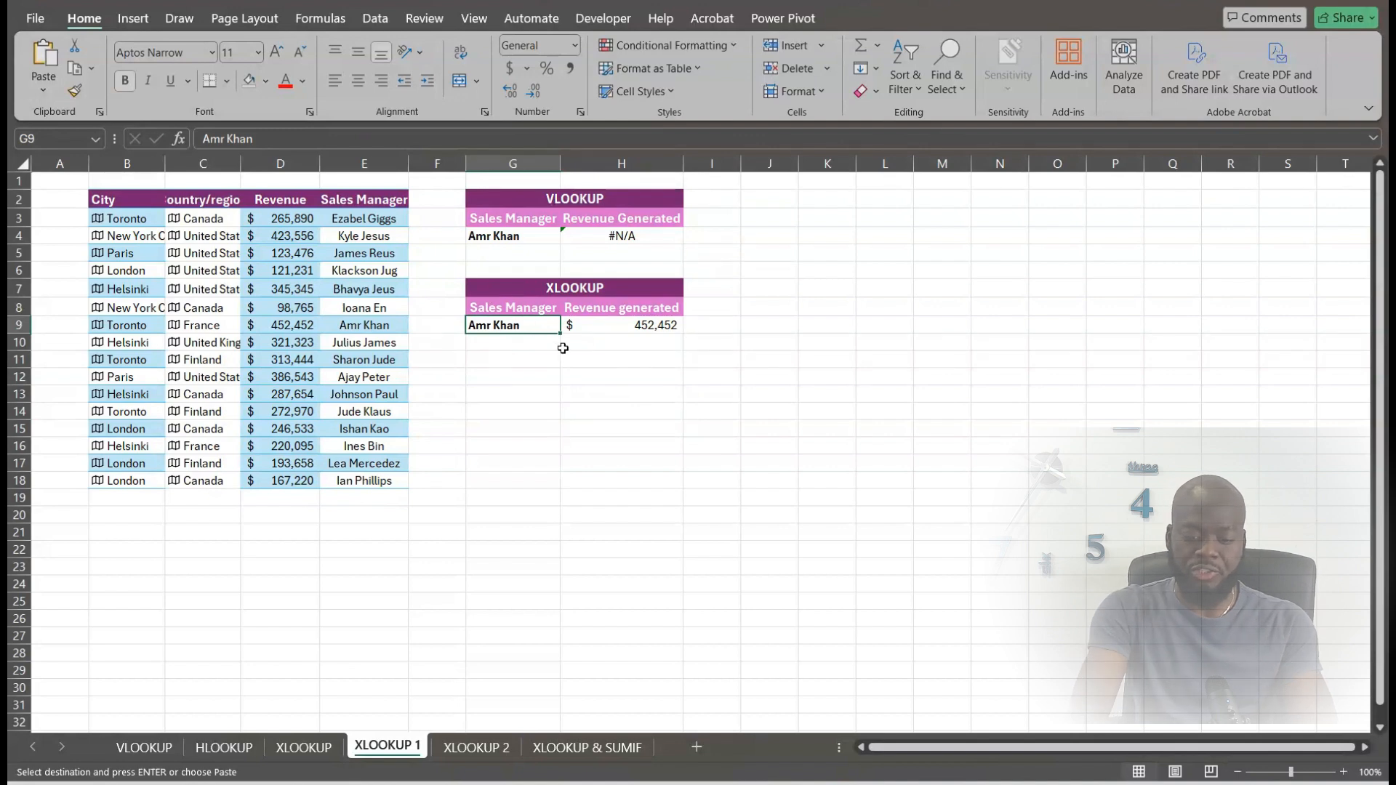
text(Shakir)
key(Return)
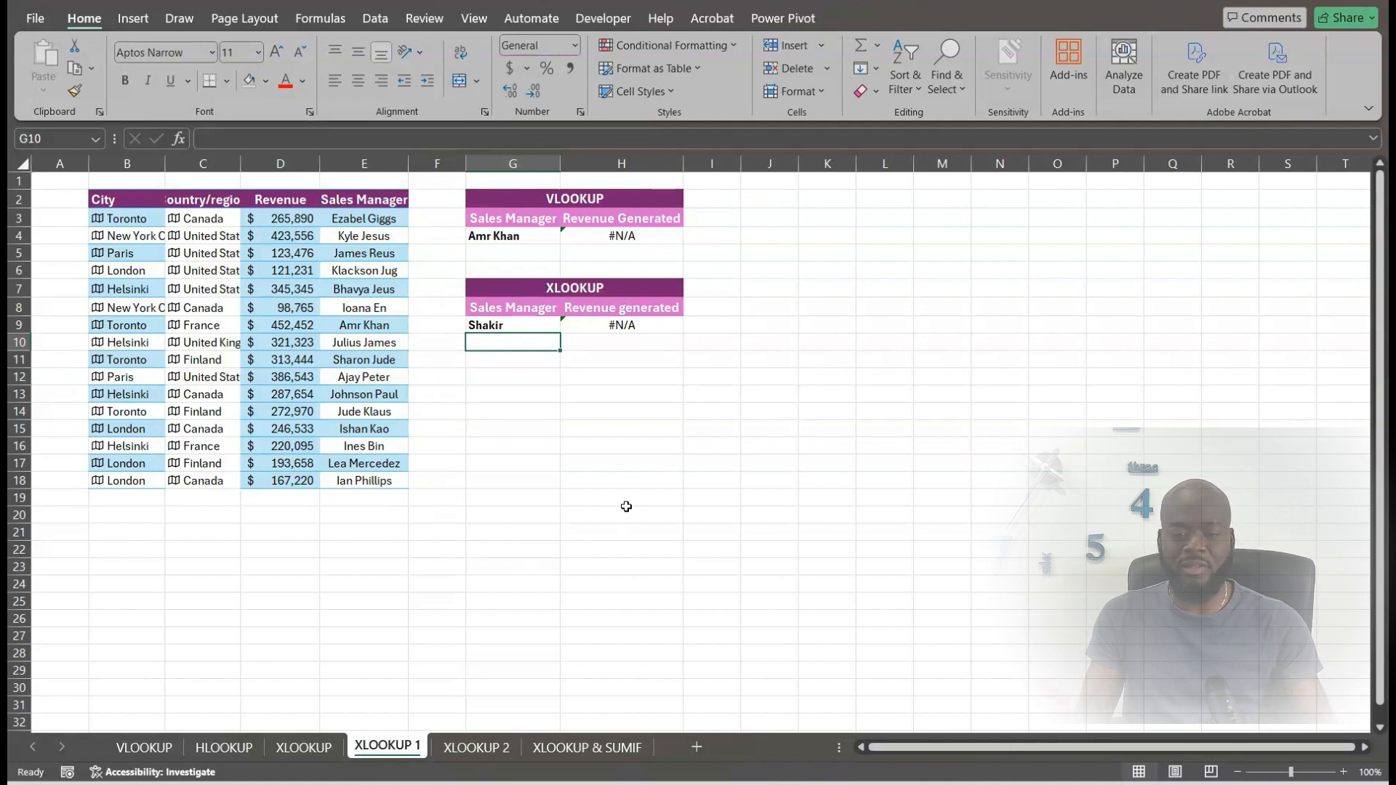
click(626, 412)
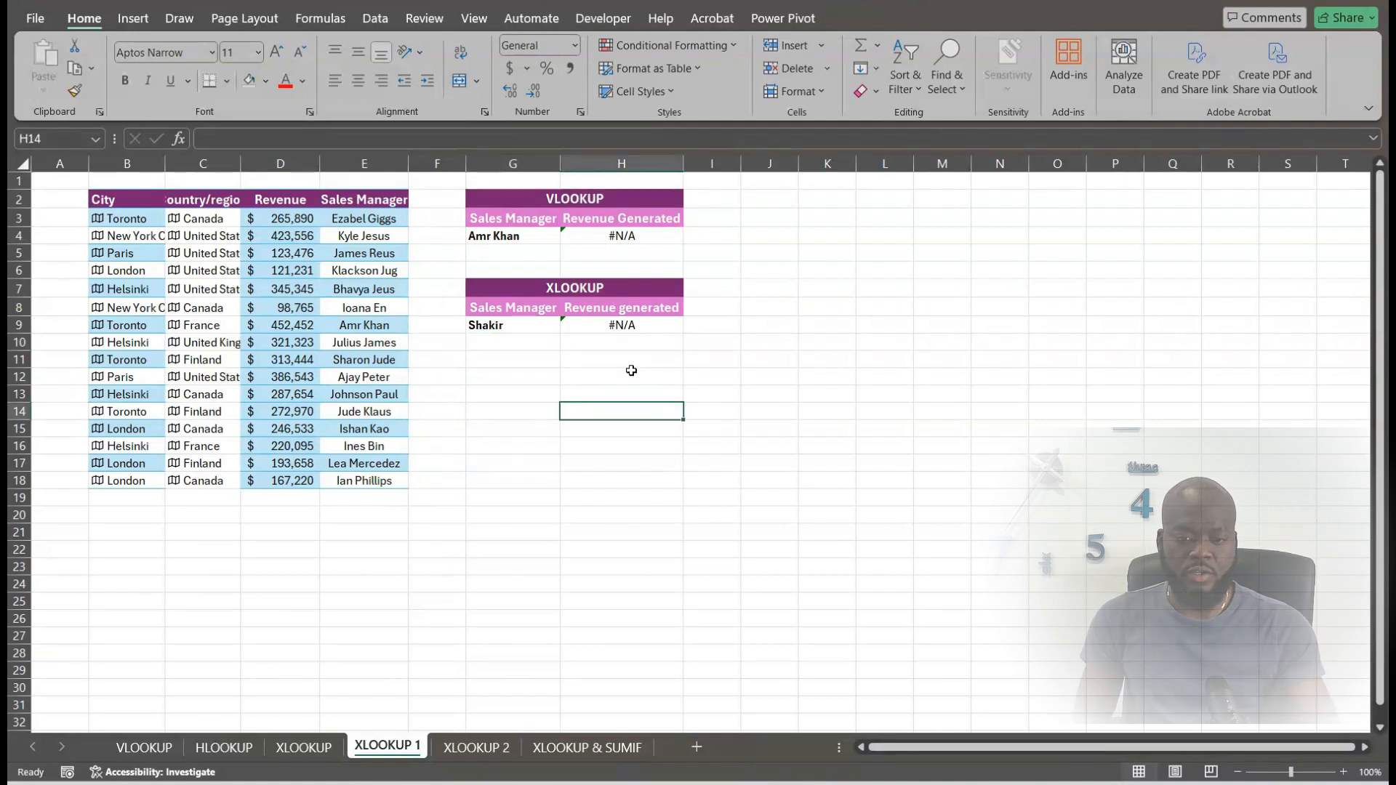
Step: Add "Not Found" as the if_not_found argument of the XLOOKUP formula in H9
double_click(627, 325)
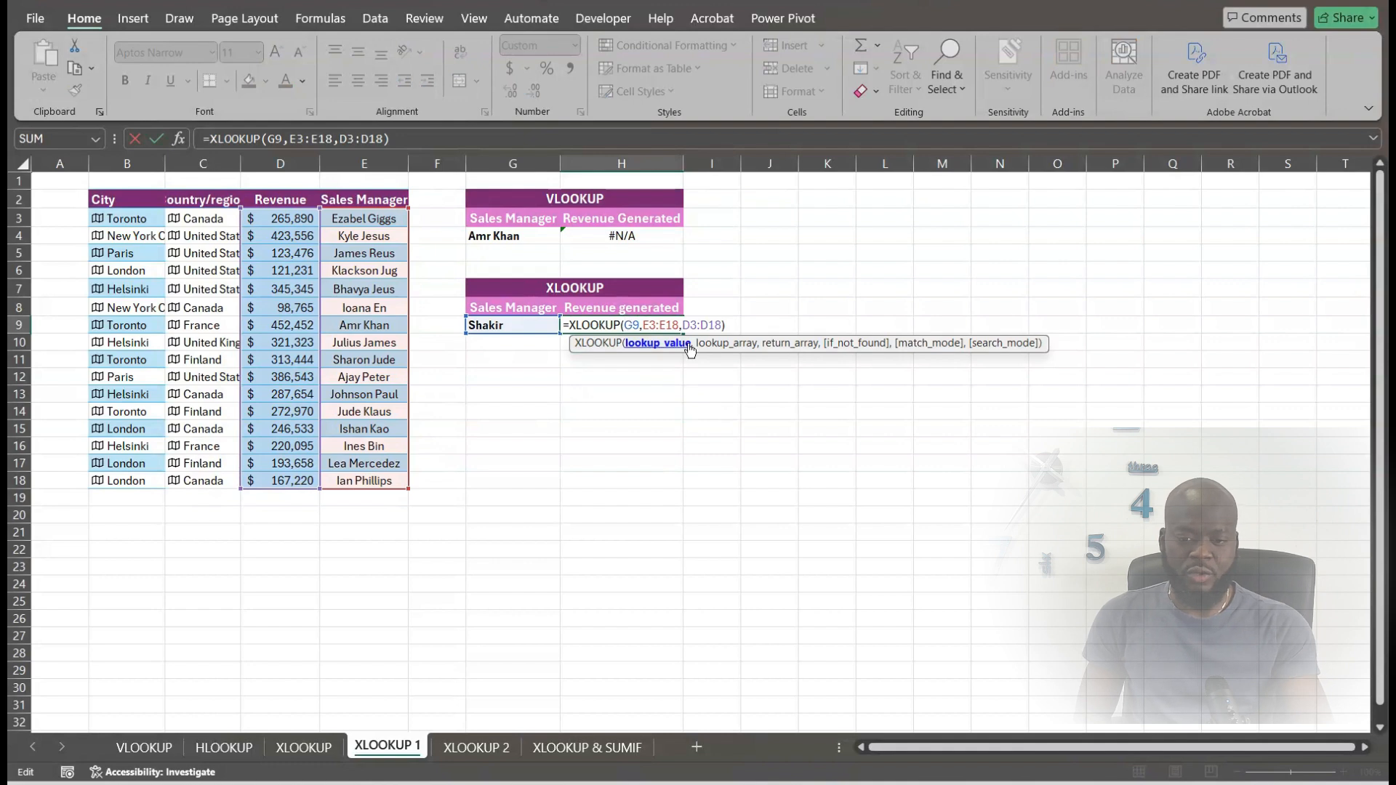
click(722, 325)
text(,)
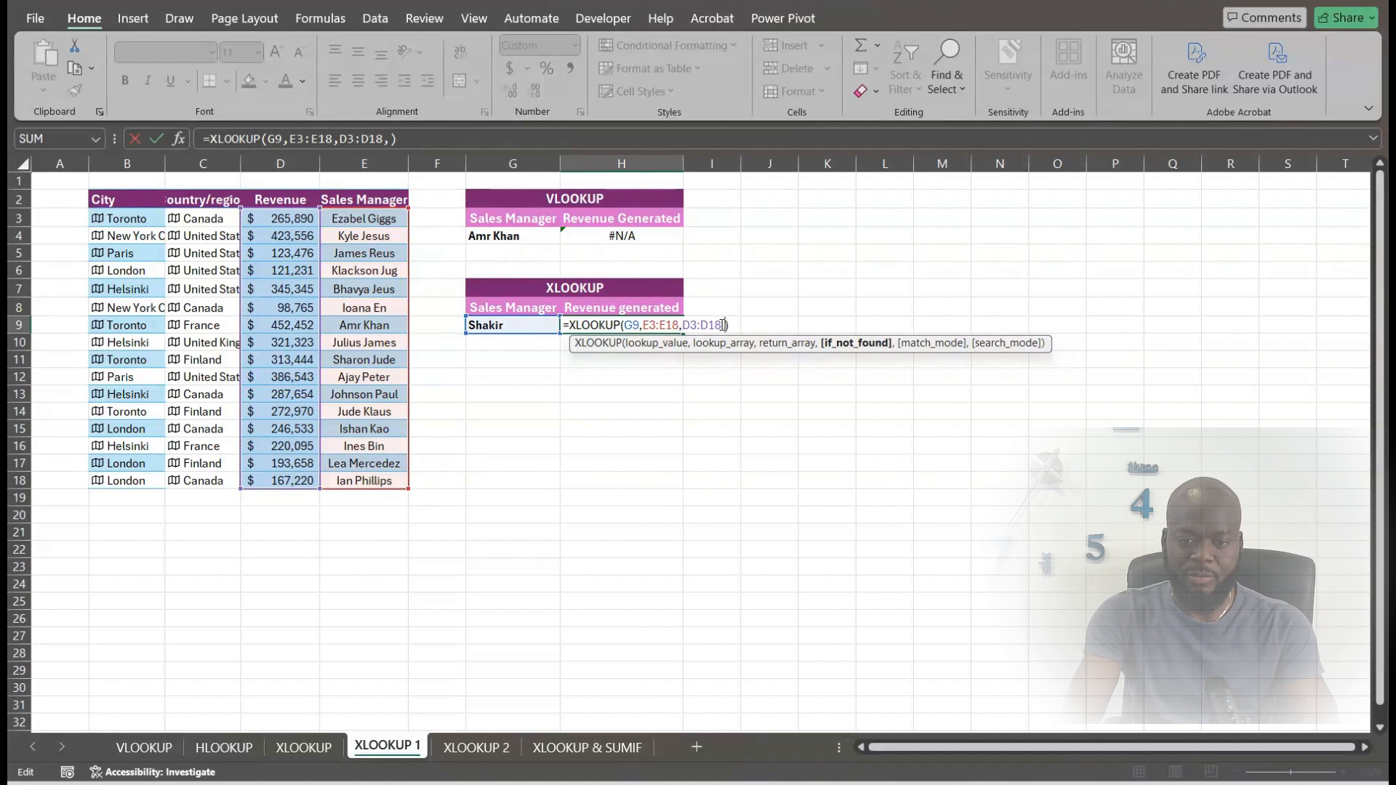
text("Not Found)
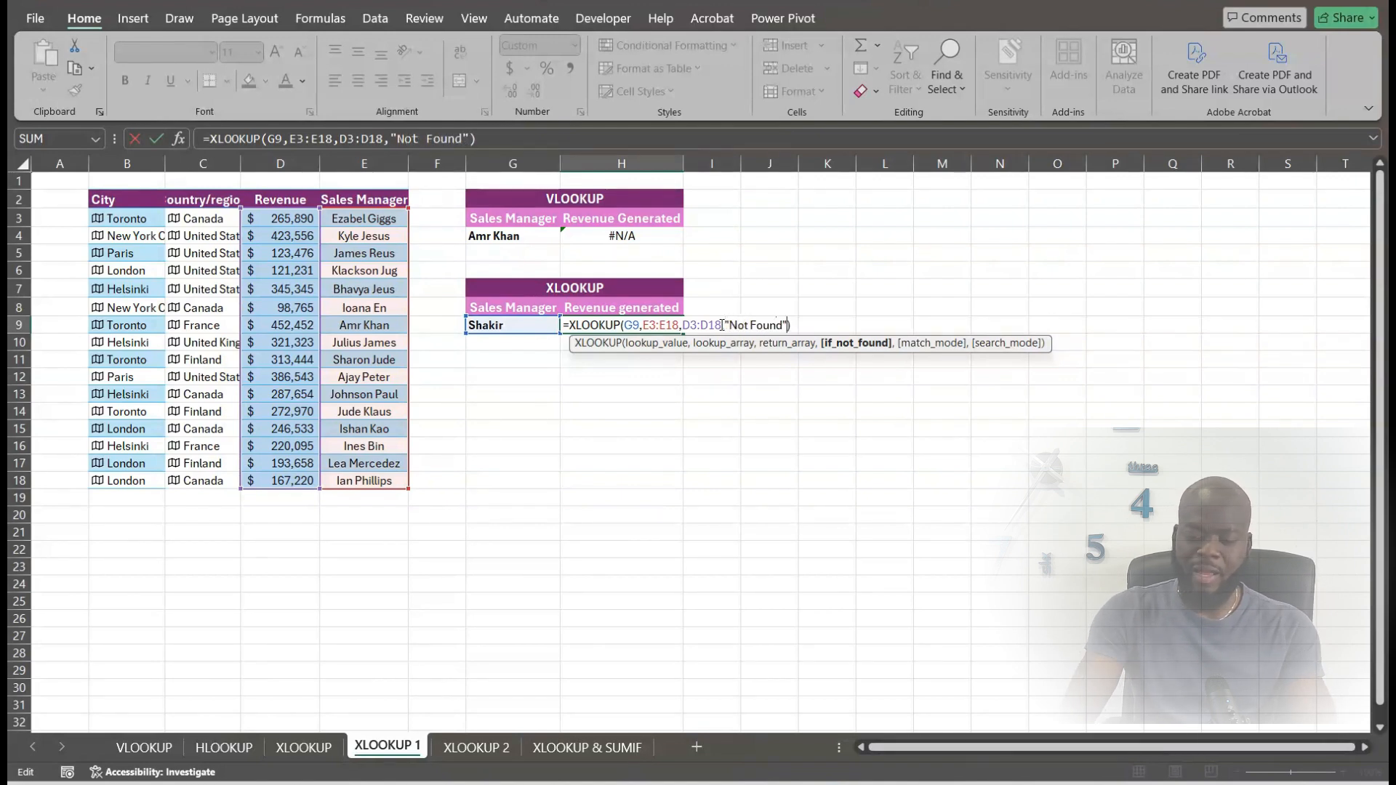
text(")
key(Return)
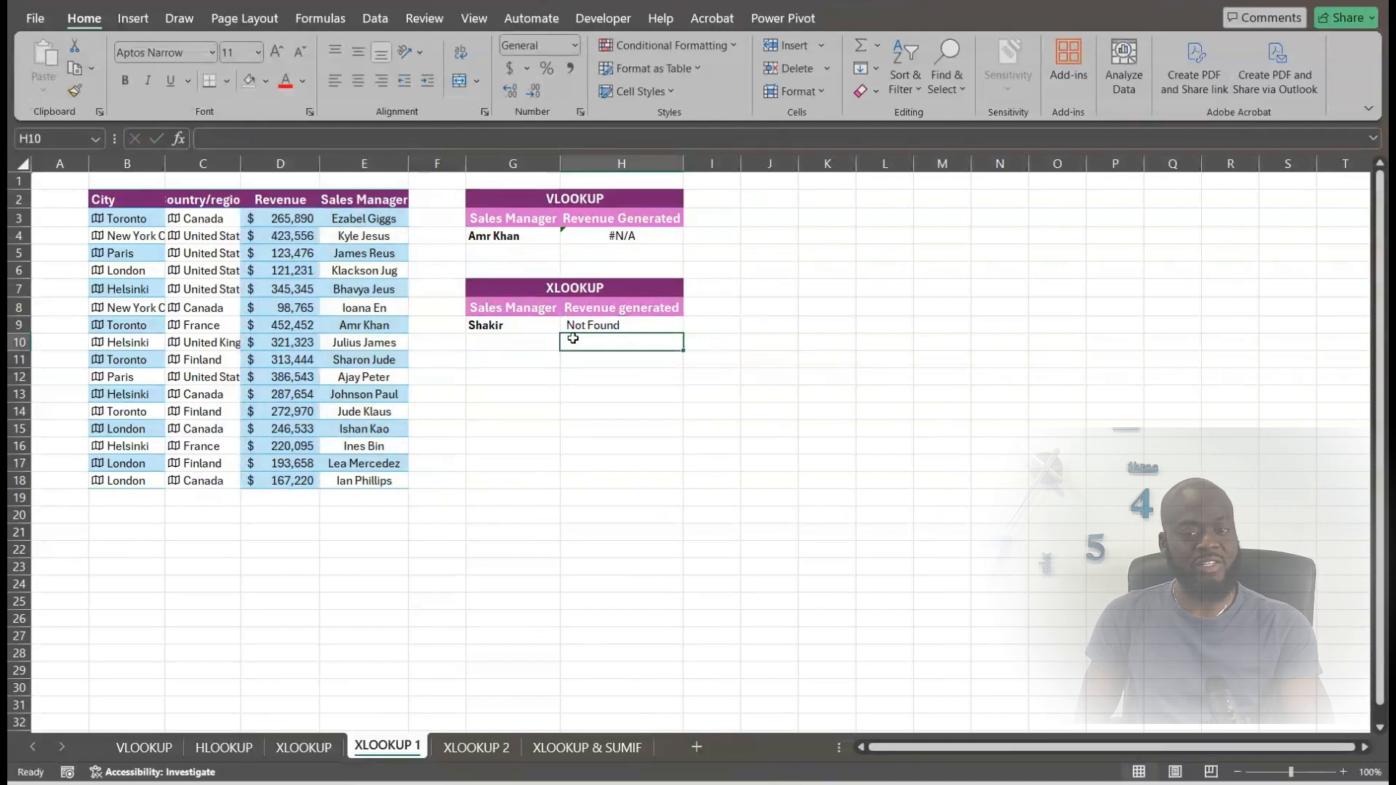
Step: Replace the name in G9 with the sales manager listed in row 8, and check the lookup against that row
click(535, 325)
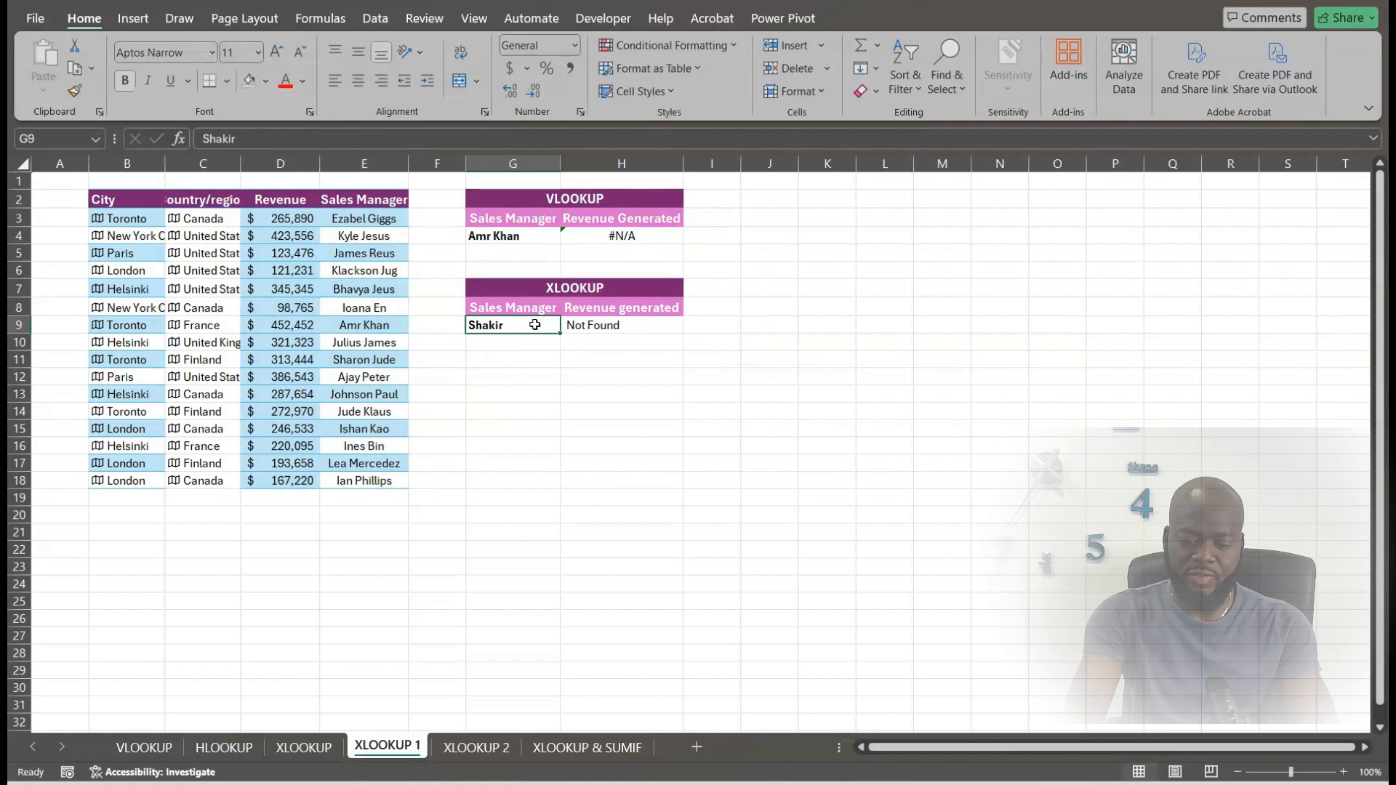
text(Ioana )
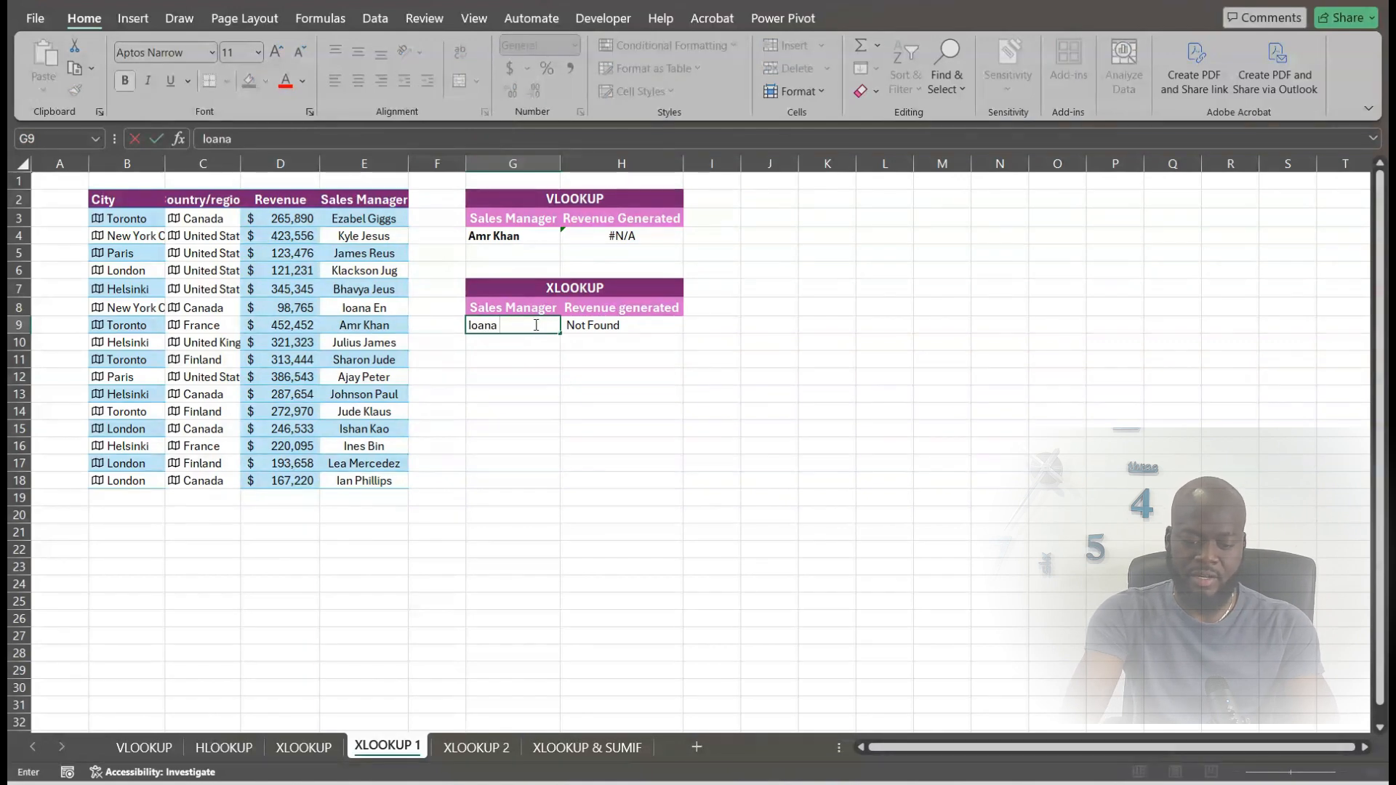
text(En)
key(Return)
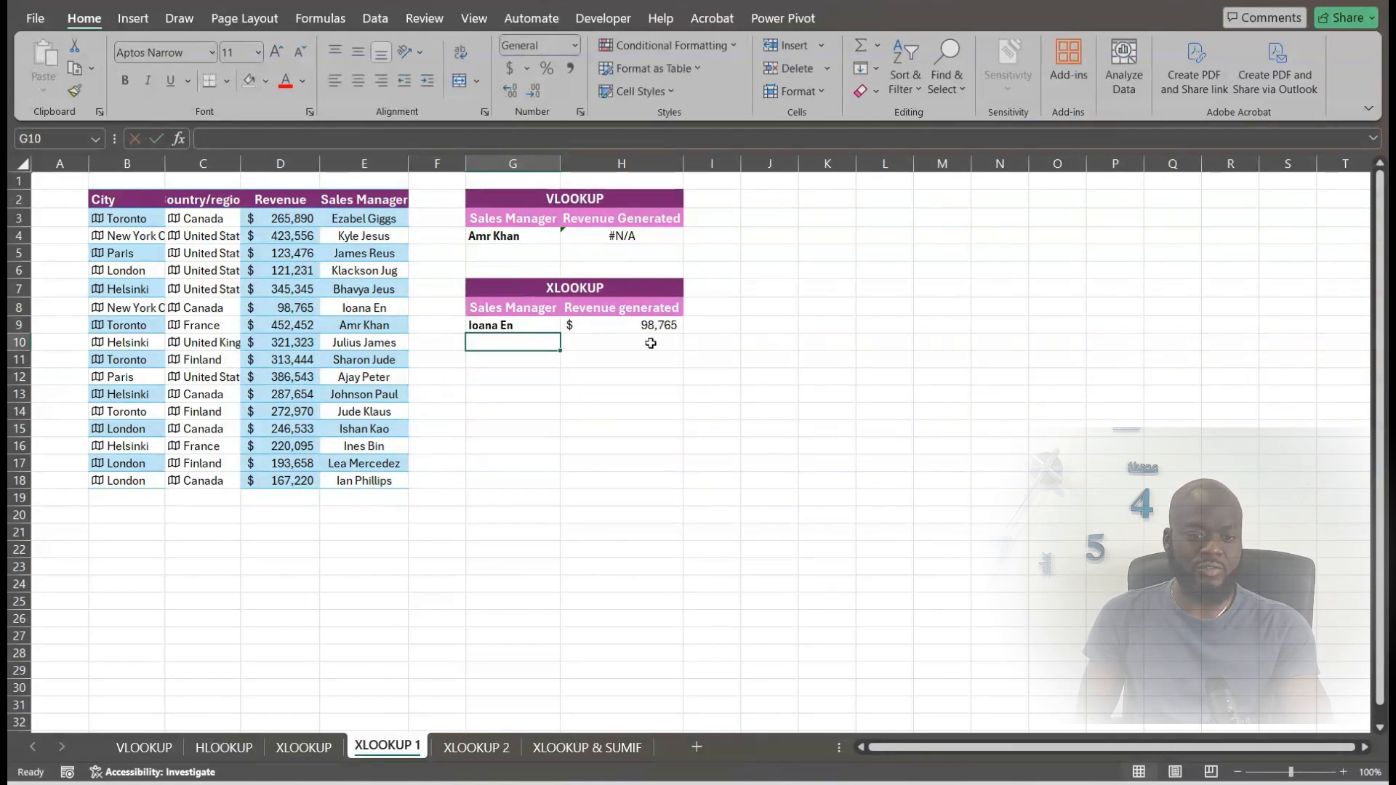
click(285, 306)
click(368, 306)
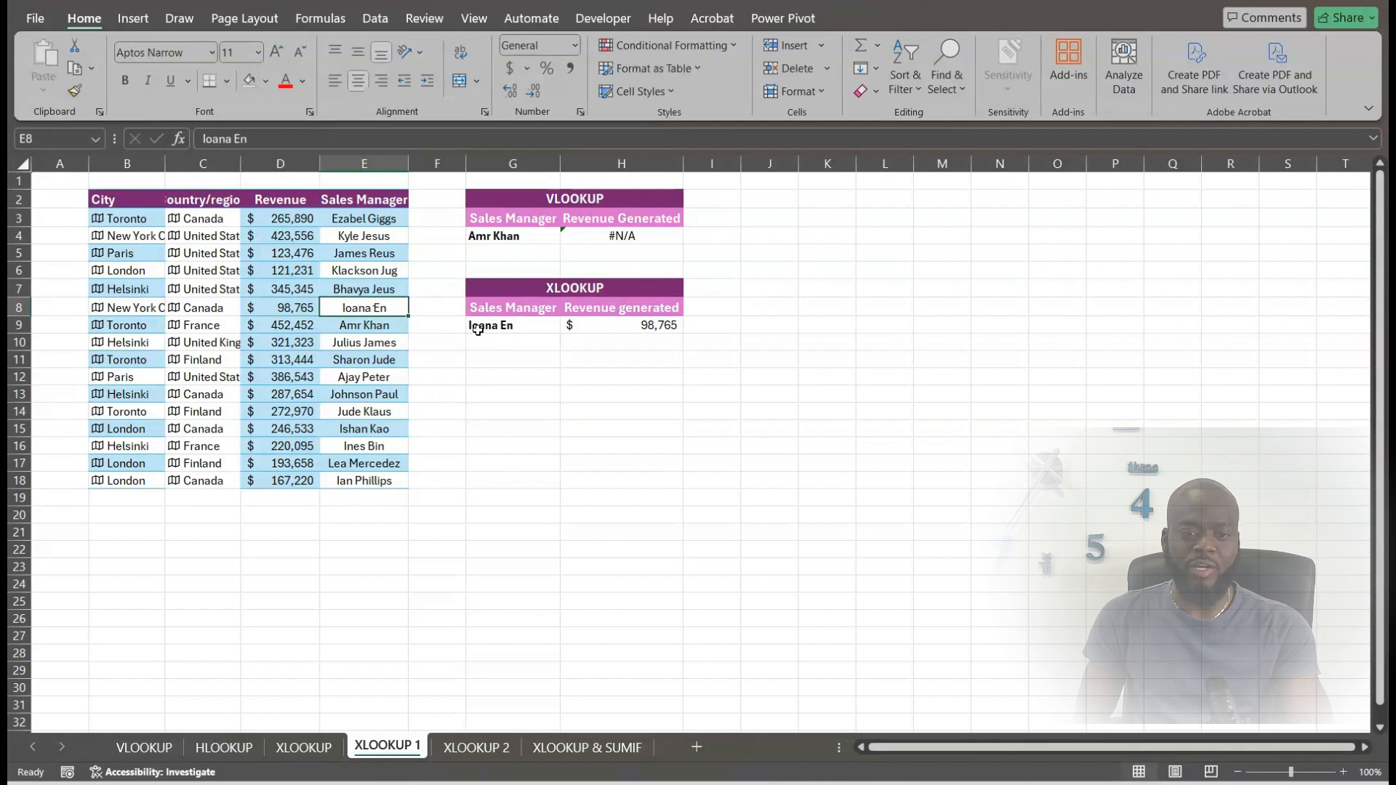
Step: Test the if_not_found argument by entering another unlisted sales manager's name in G9
click(502, 326)
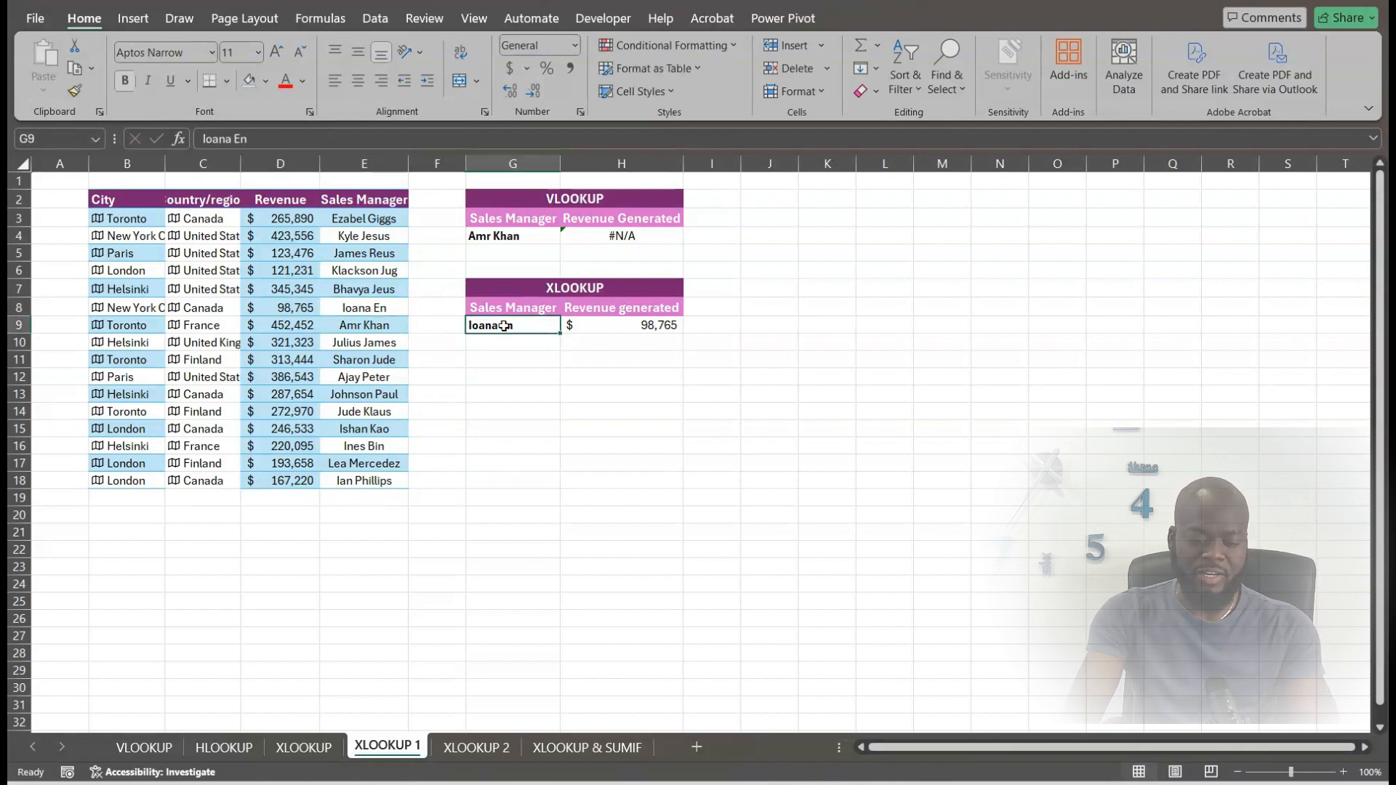
text(Victor)
key(Return)
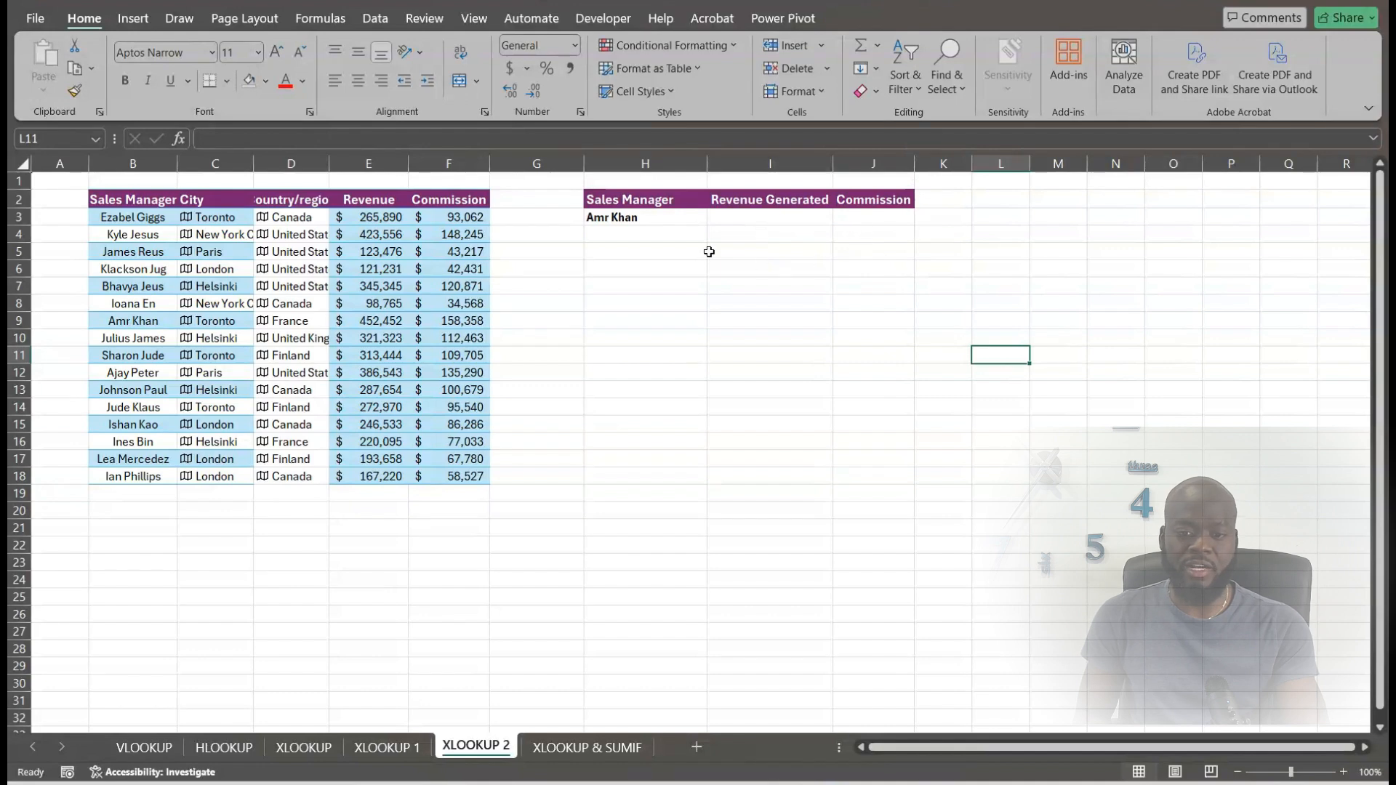
Step: On the XLOOKUP 2 sheet, start an XLOOKUP formula in I3 with lookup value H3 and lookup array B3:B18
click(742, 218)
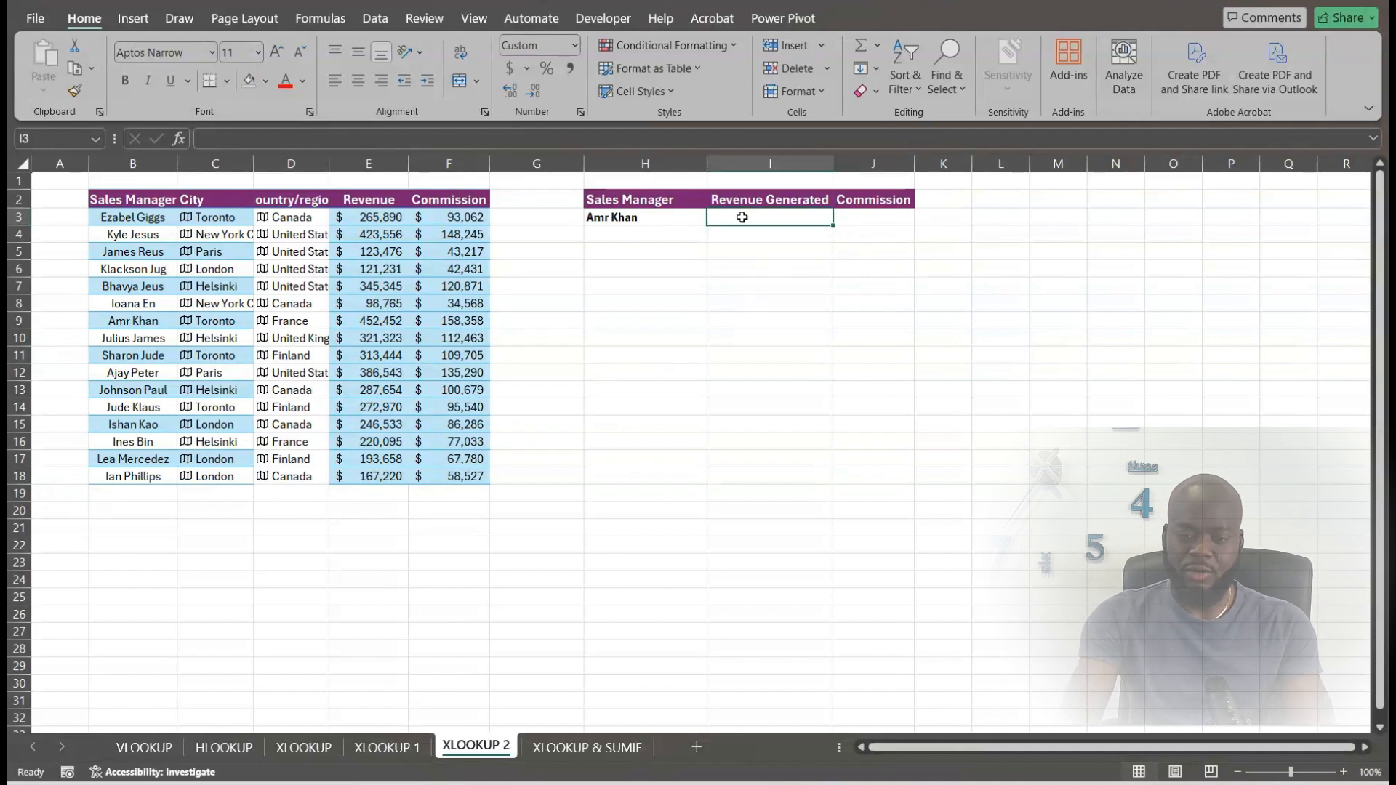
text(=xloo)
key(Tab)
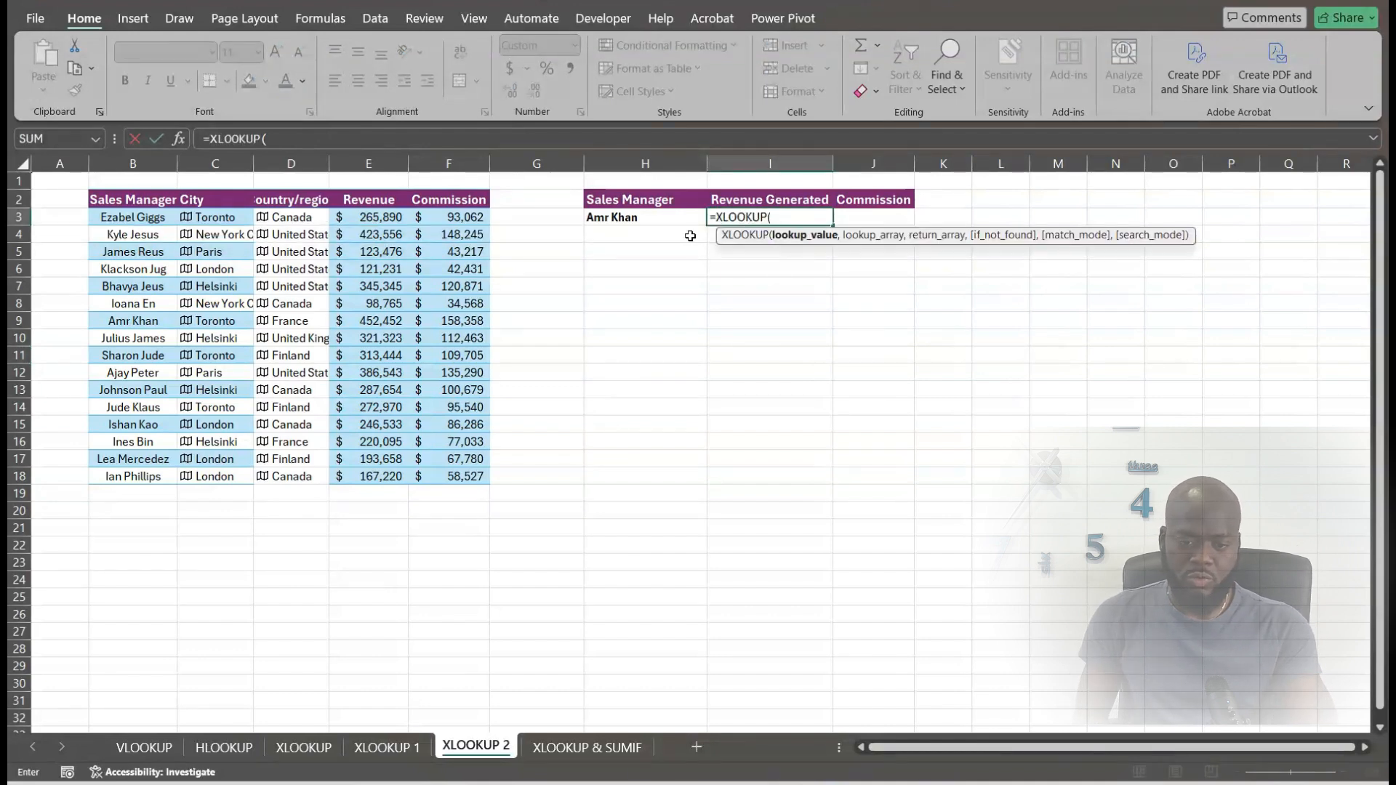
click(656, 214)
text(,)
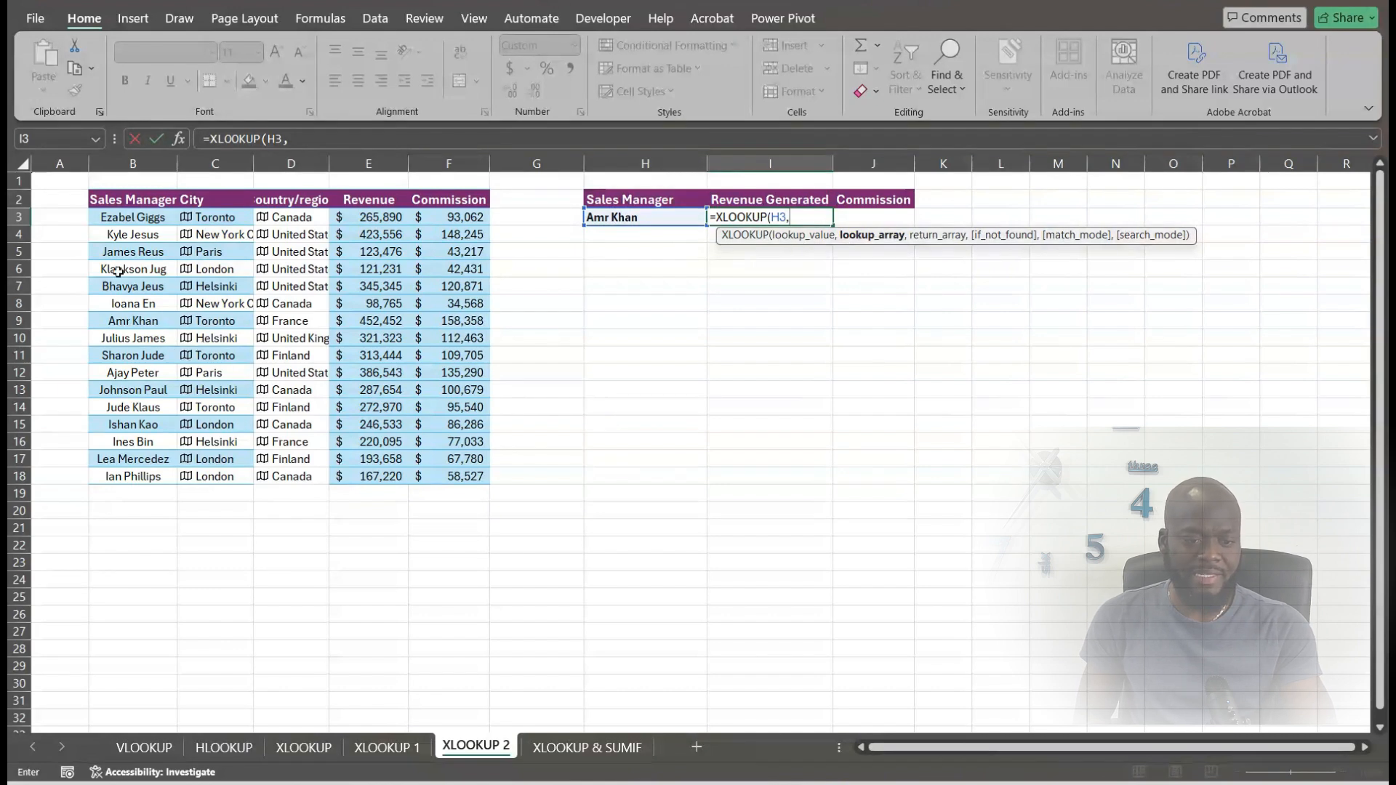
drag(136, 215, 122, 477)
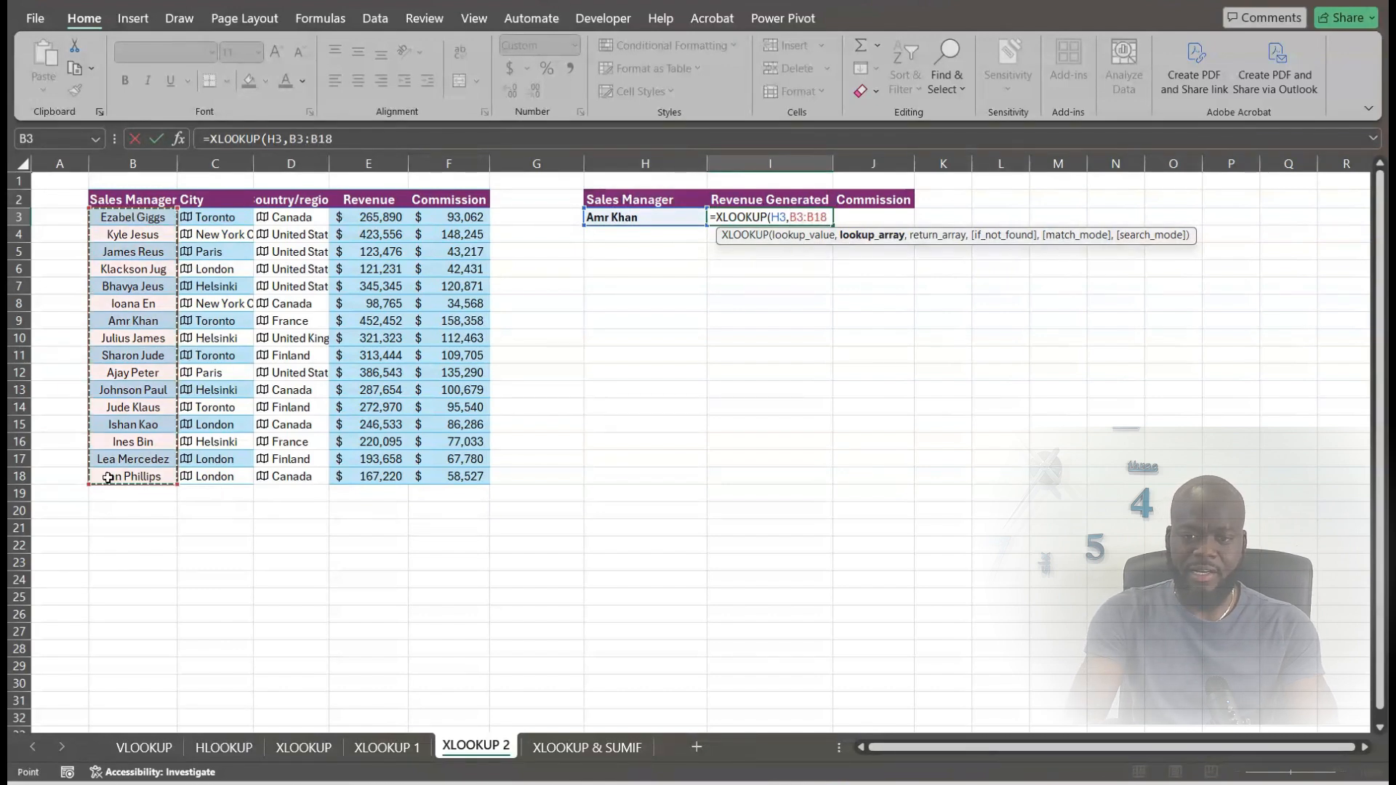
text(,)
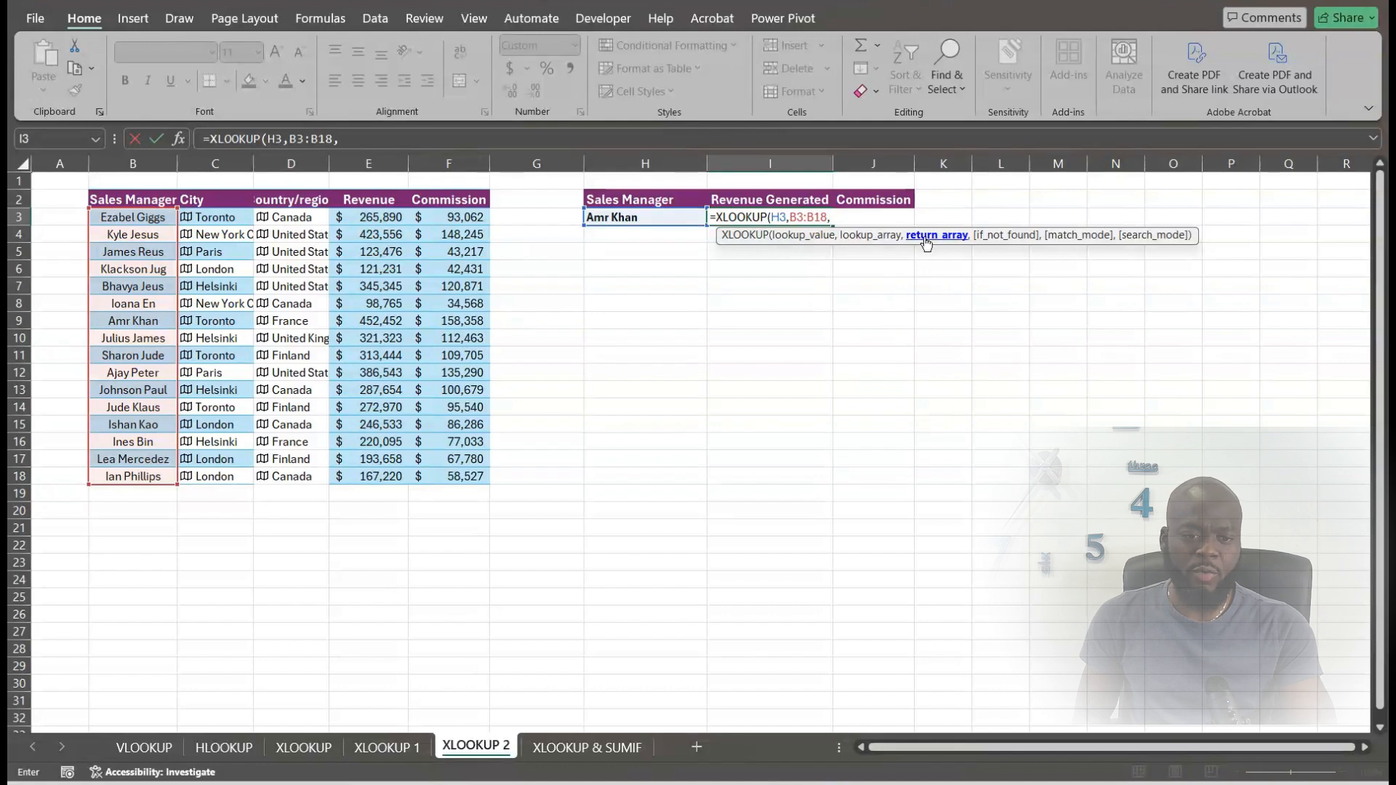
Step: Complete the I3 XLOOKUP formula with the revenue and commission range E3:F18 as return array, and check it against the manager's row
click(379, 218)
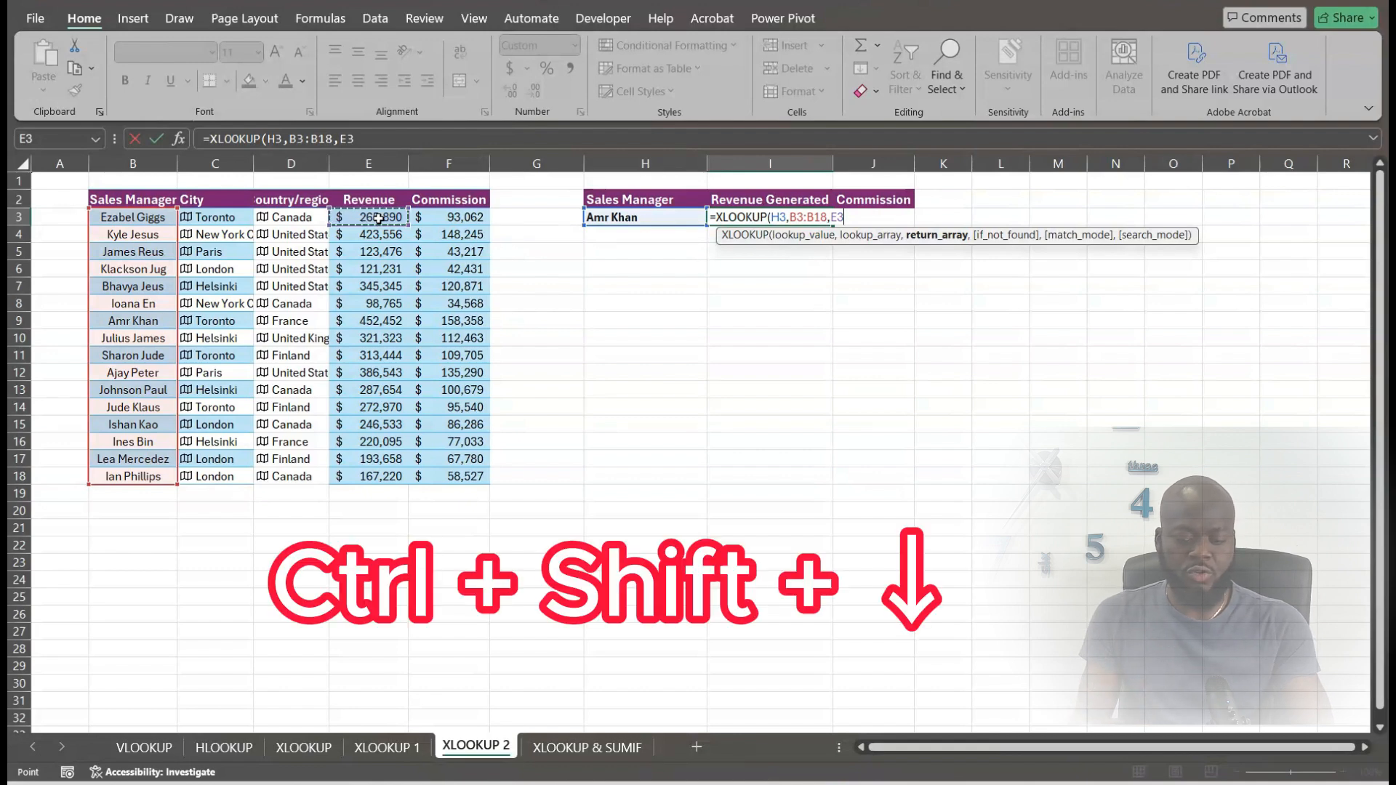
key(ctrl+shift+Down)
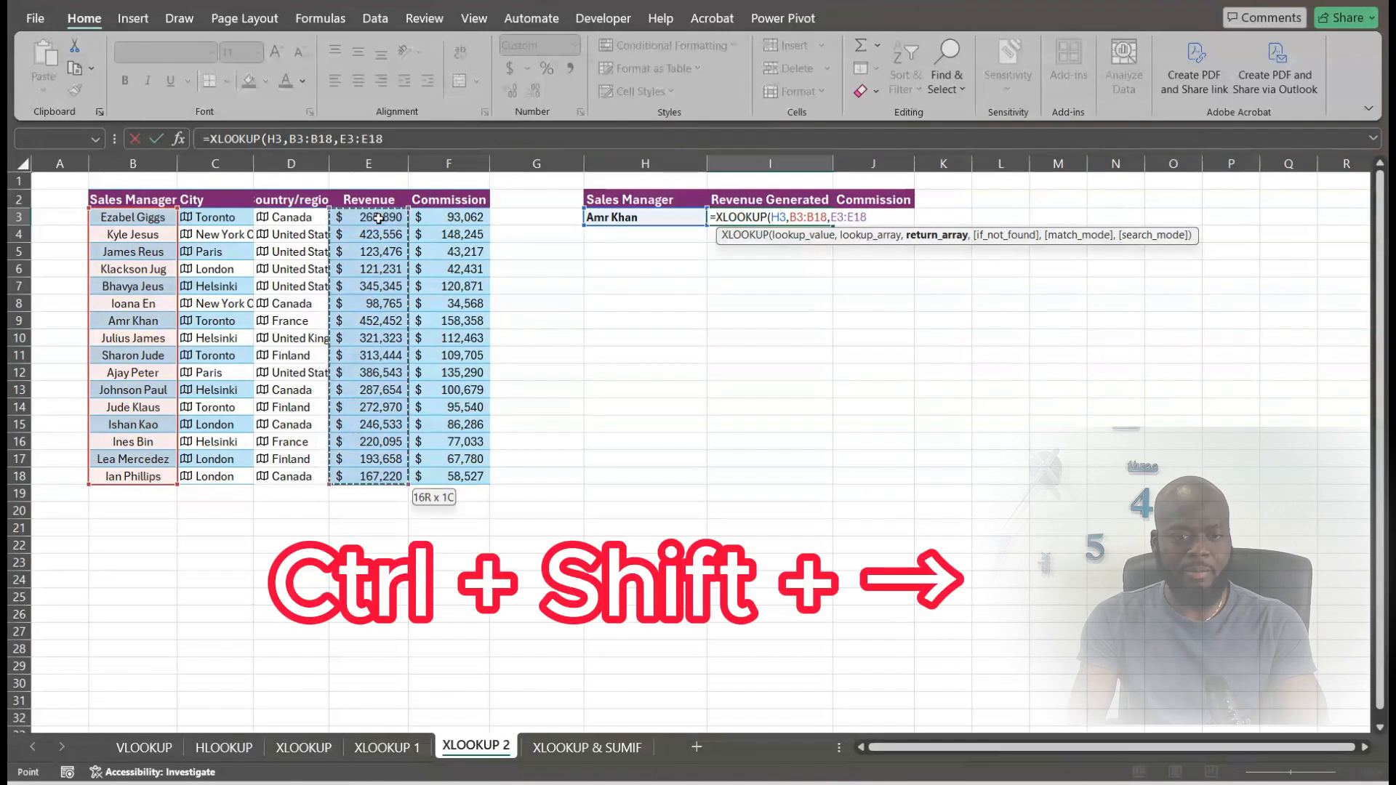
key(ctrl+shift+Right)
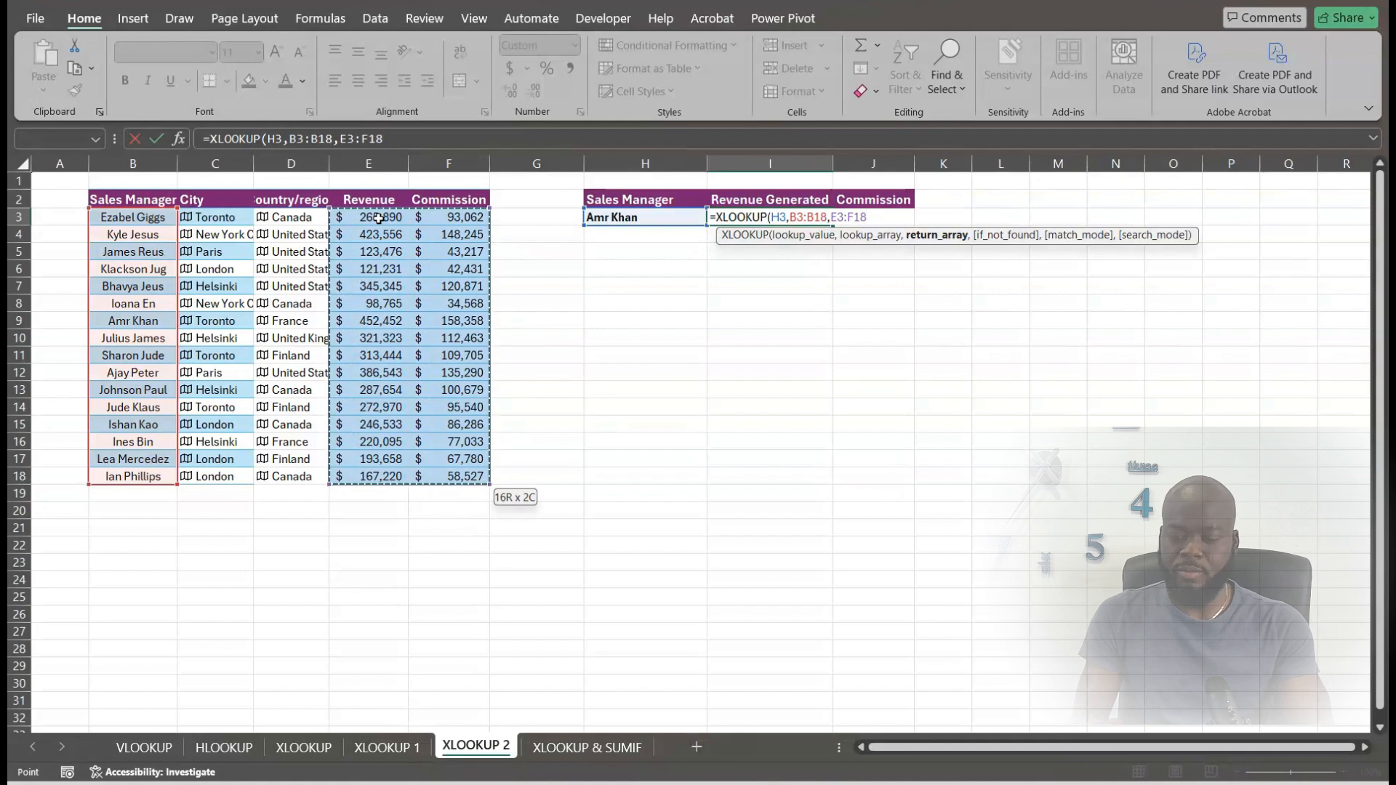
key(Return)
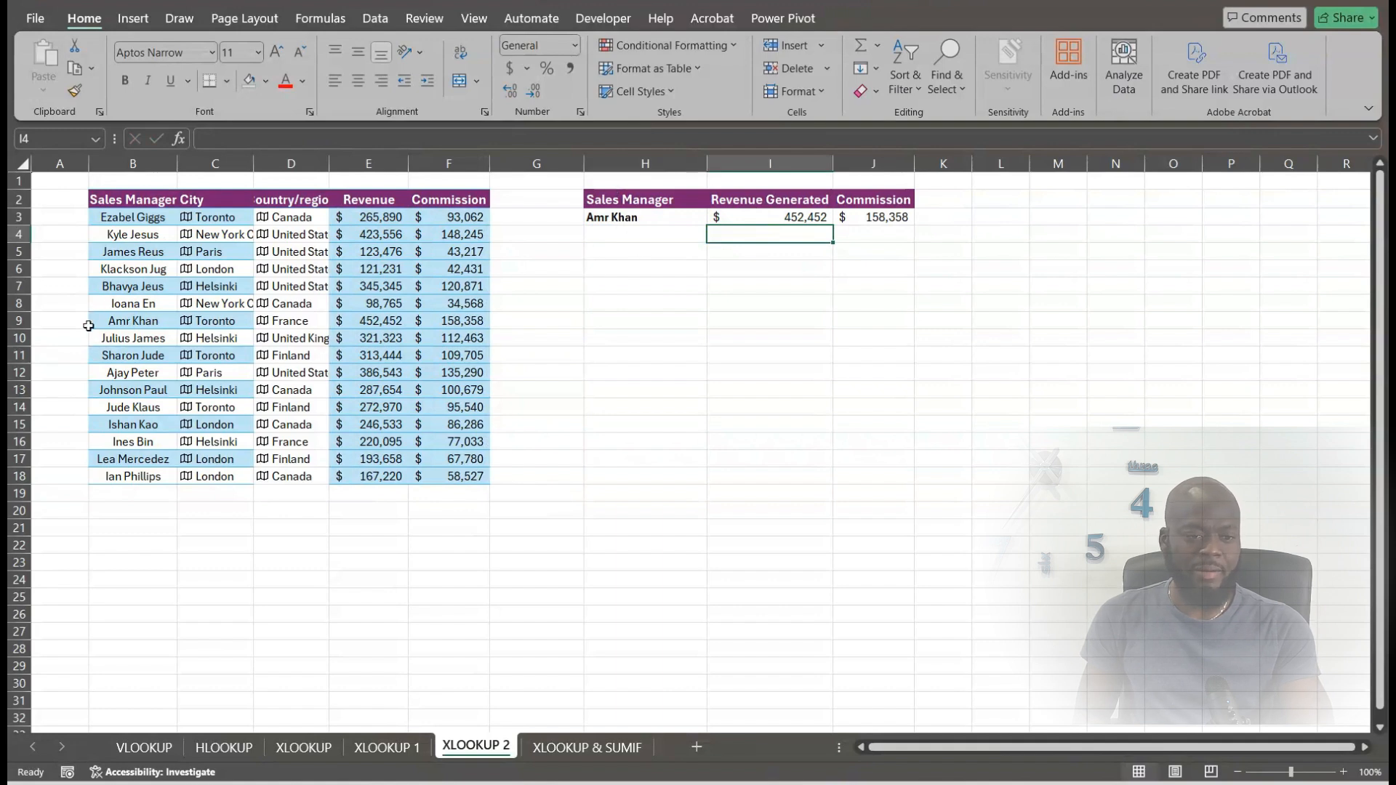
click(19, 321)
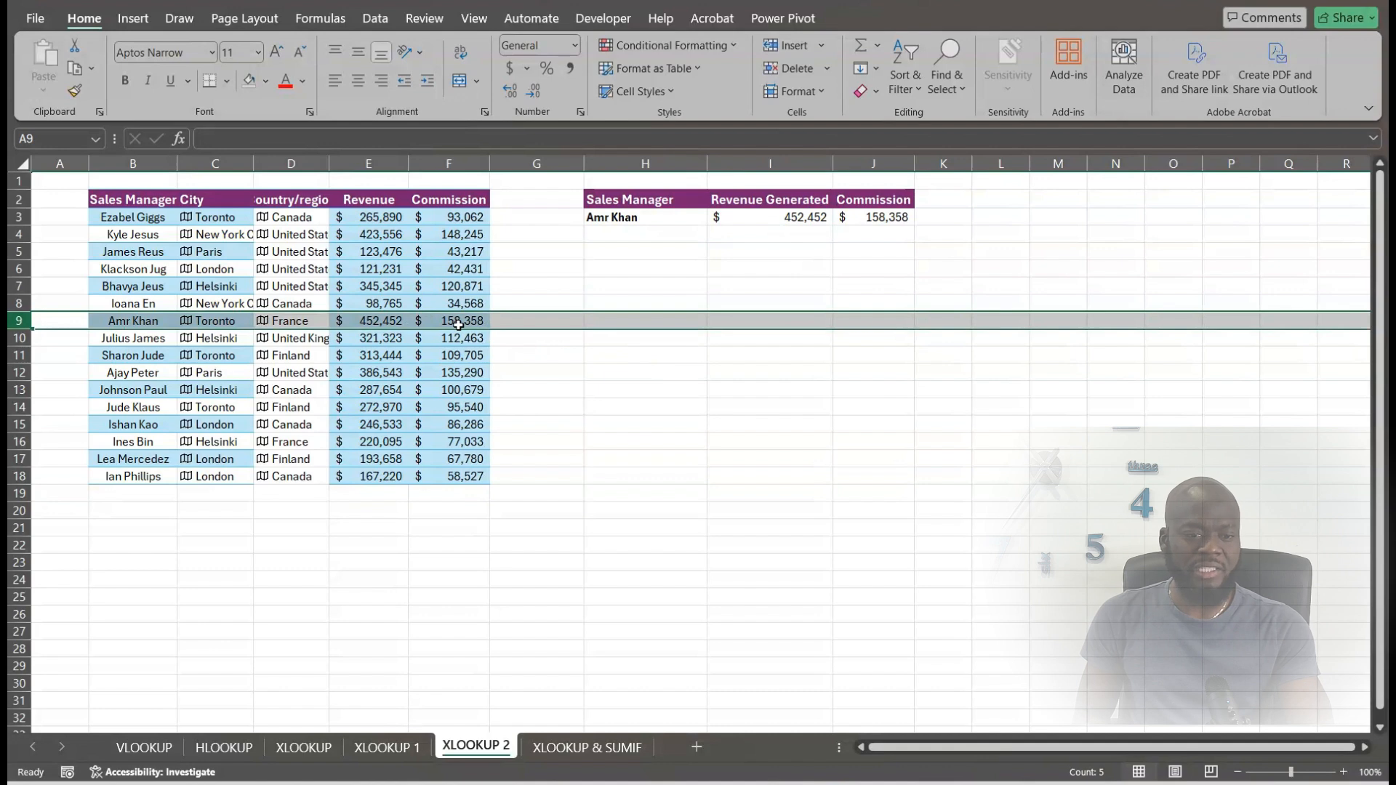
Step: Replace the name in H3 with the sales manager listed in row 4, and check the returned values against that row
click(633, 217)
text(Kyle Jesus)
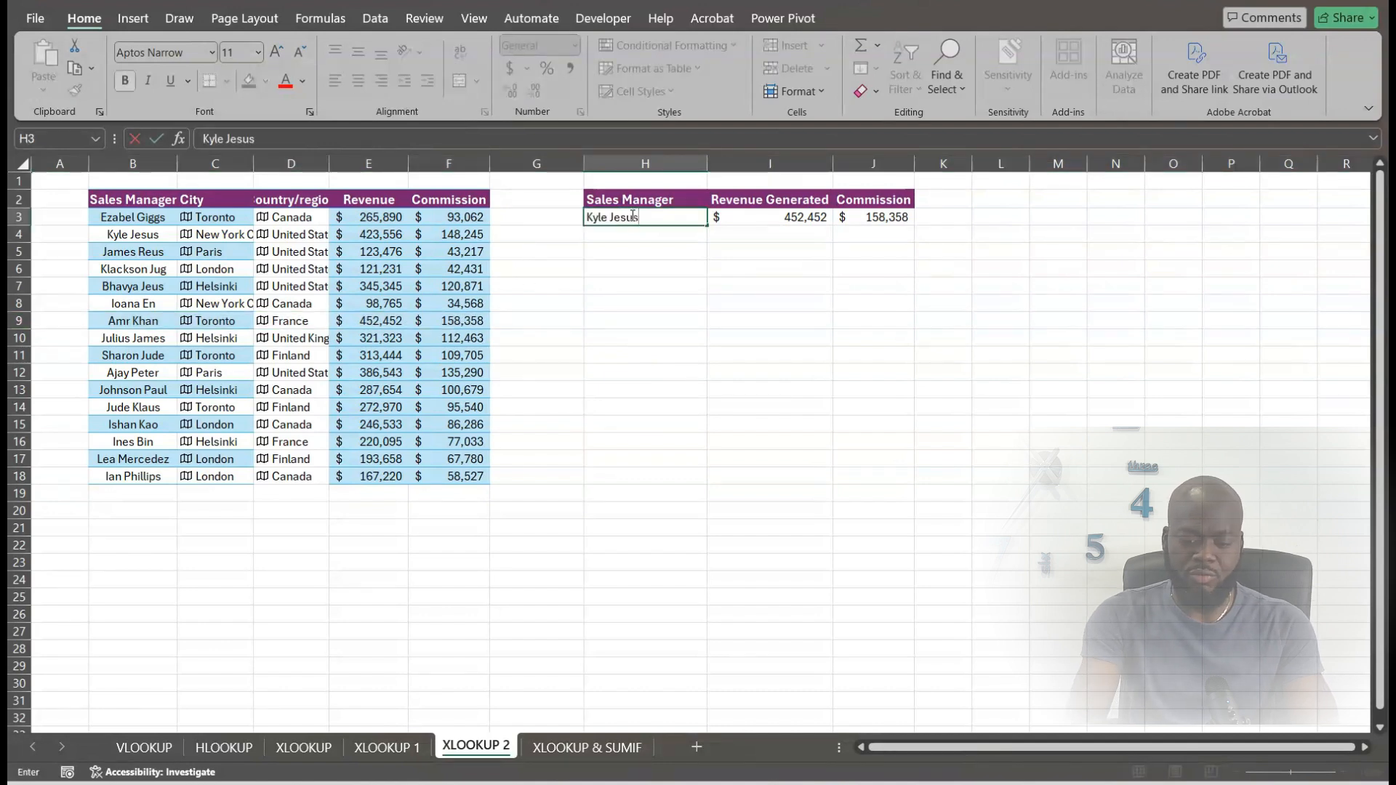
key(Return)
click(19, 234)
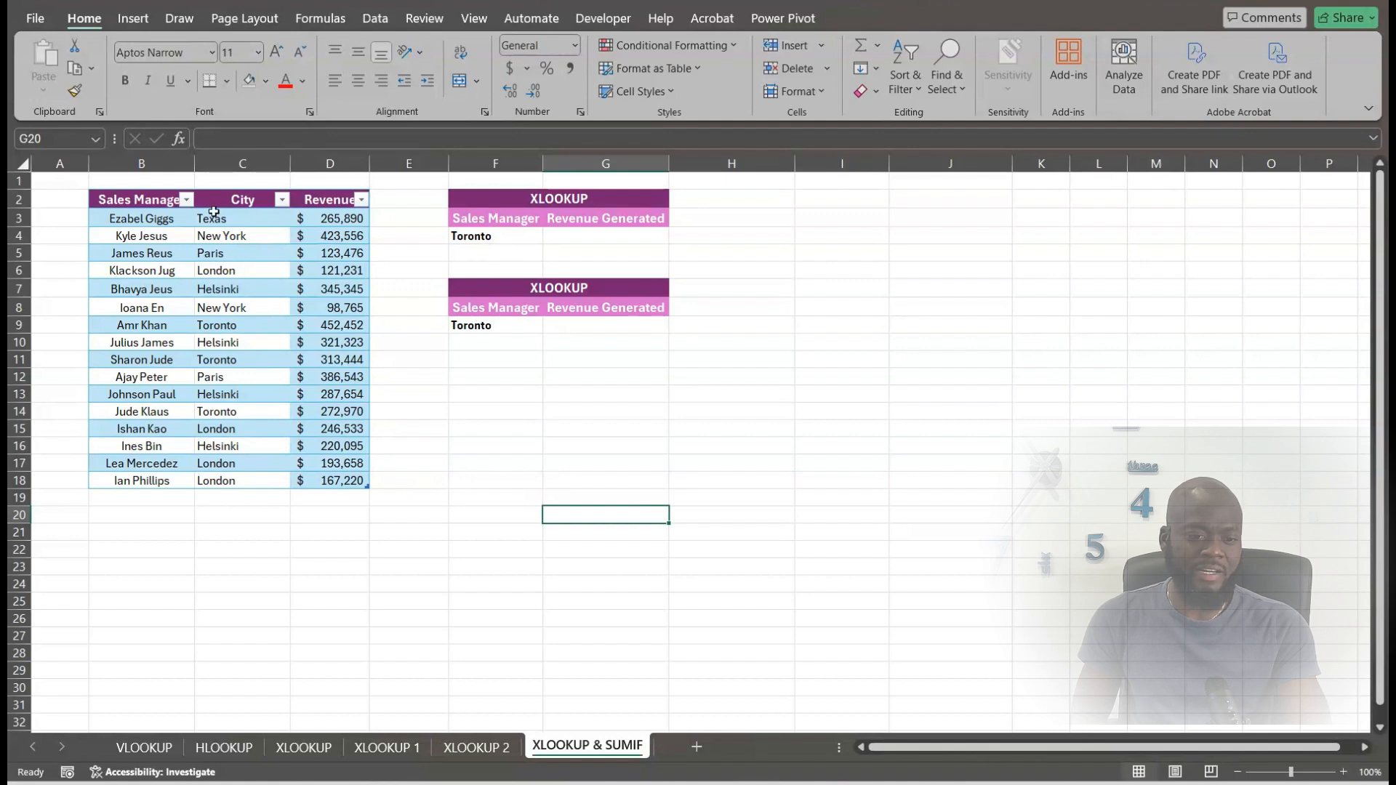
Step: On the XLOOKUP & SUMIF sheet, enter an XLOOKUP in G4 that finds F4 in Table2[City] and returns Table2[Revenue]
click(240, 321)
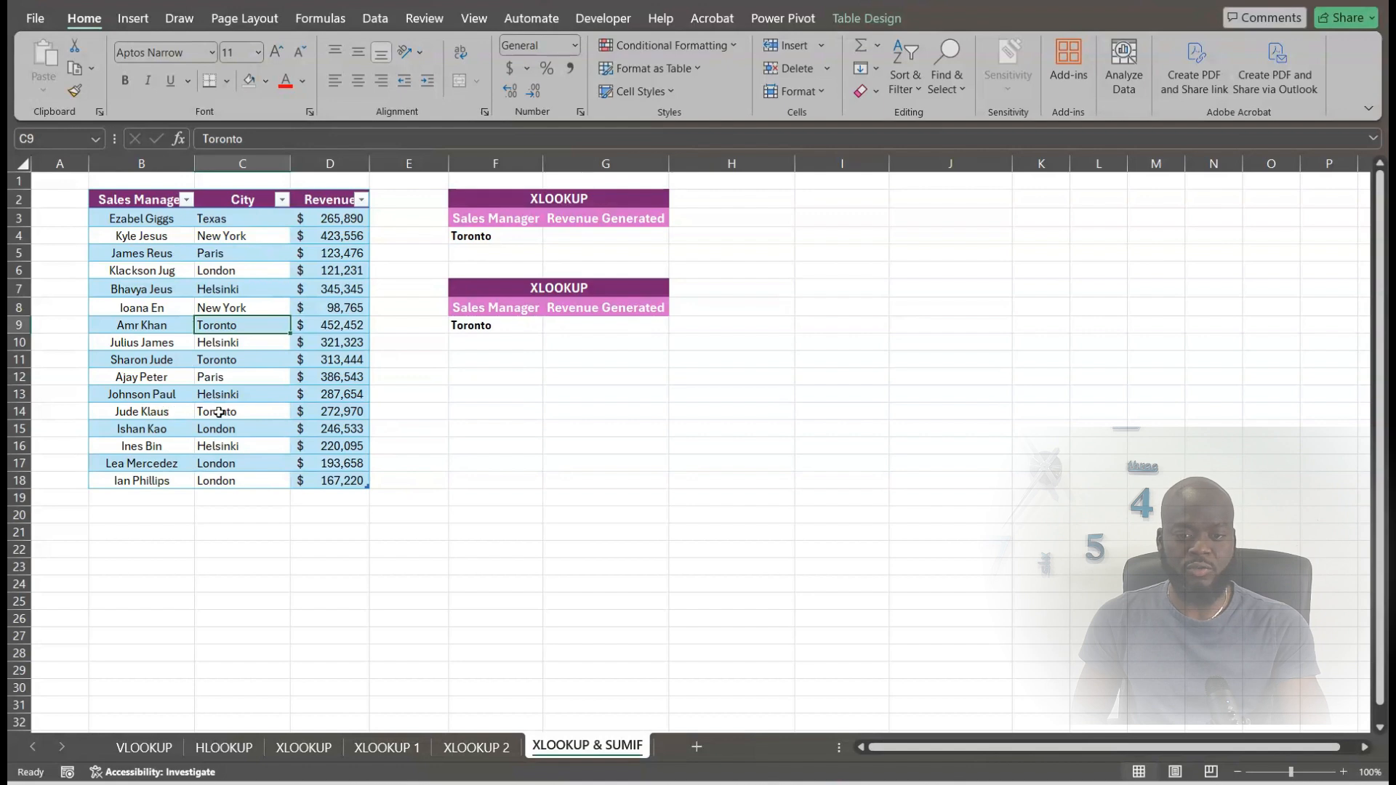
click(580, 235)
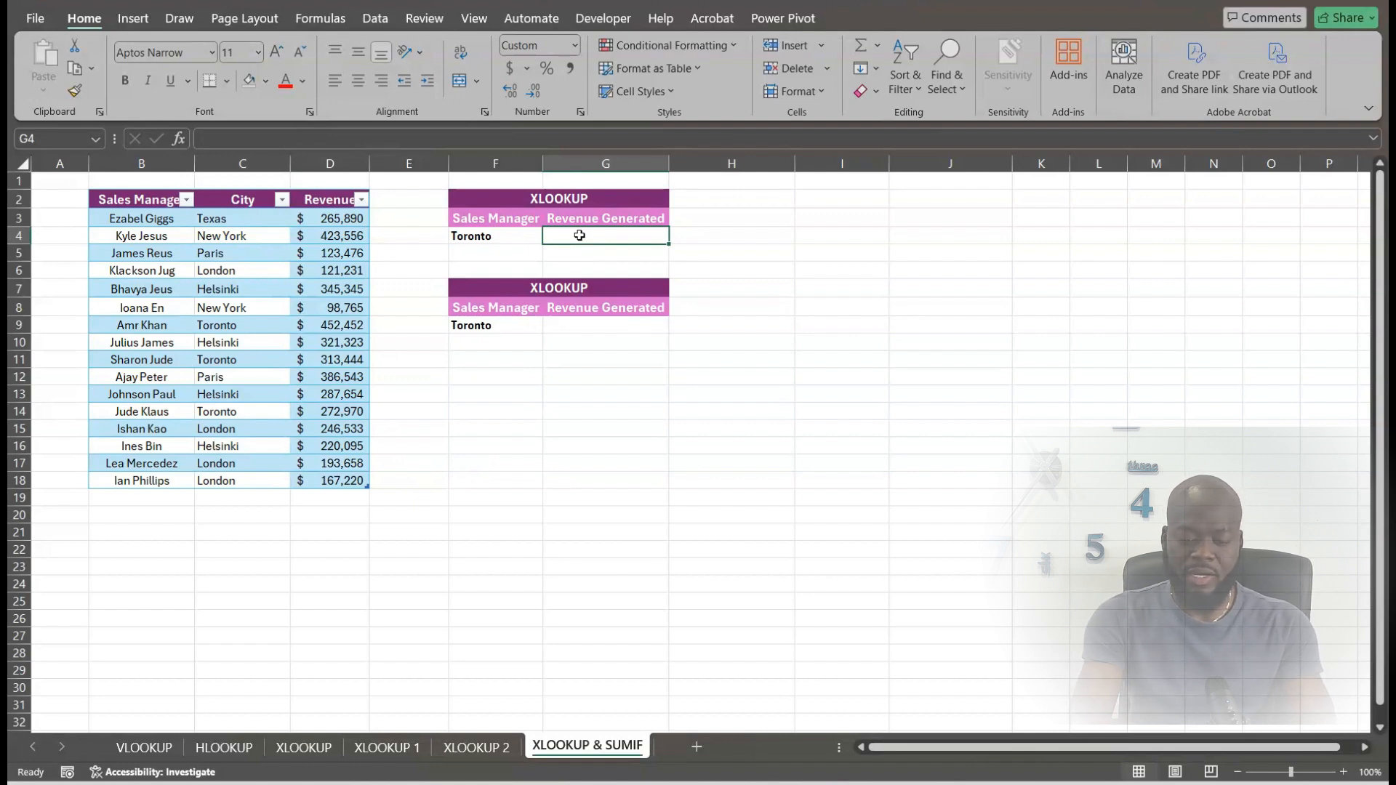
text(=XLOOKUP()
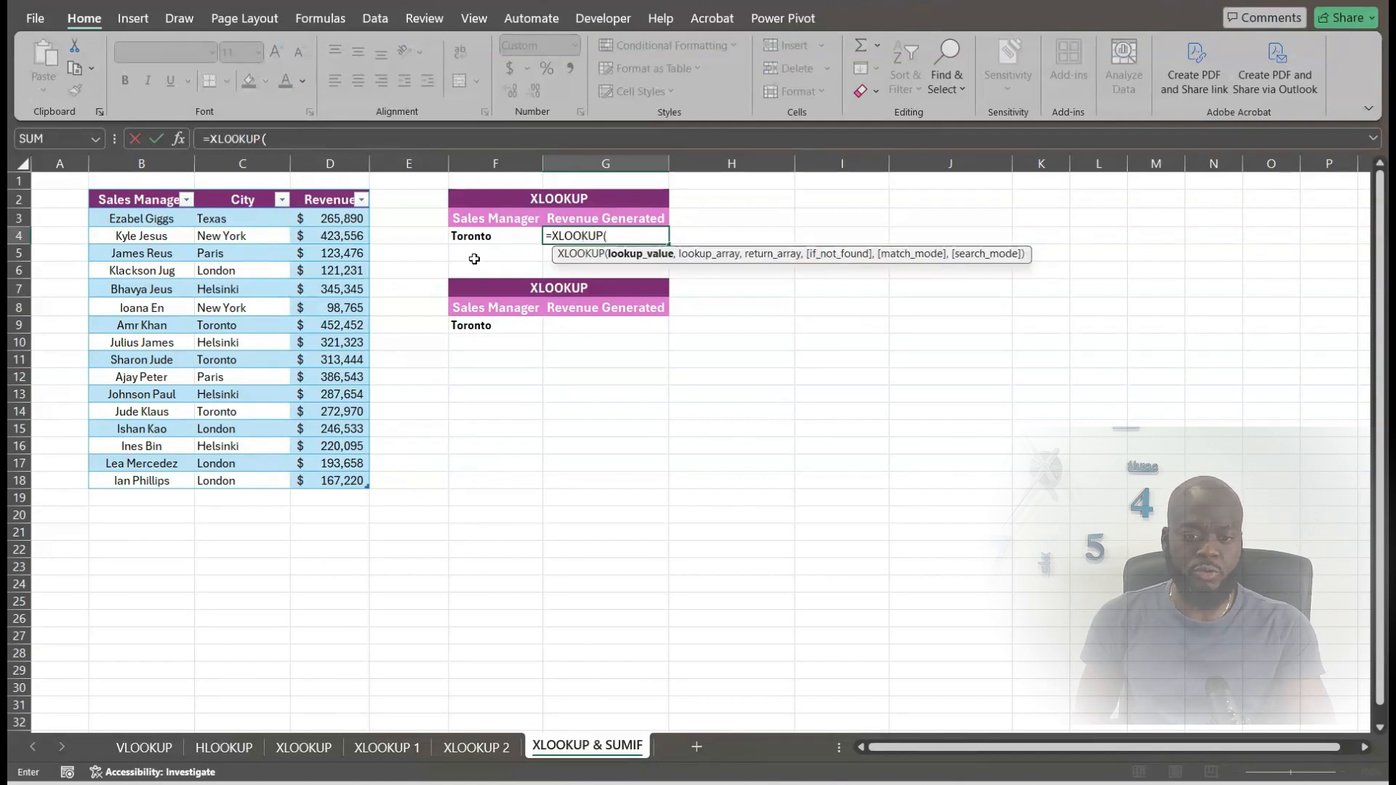
click(495, 237)
text(,)
click(236, 222)
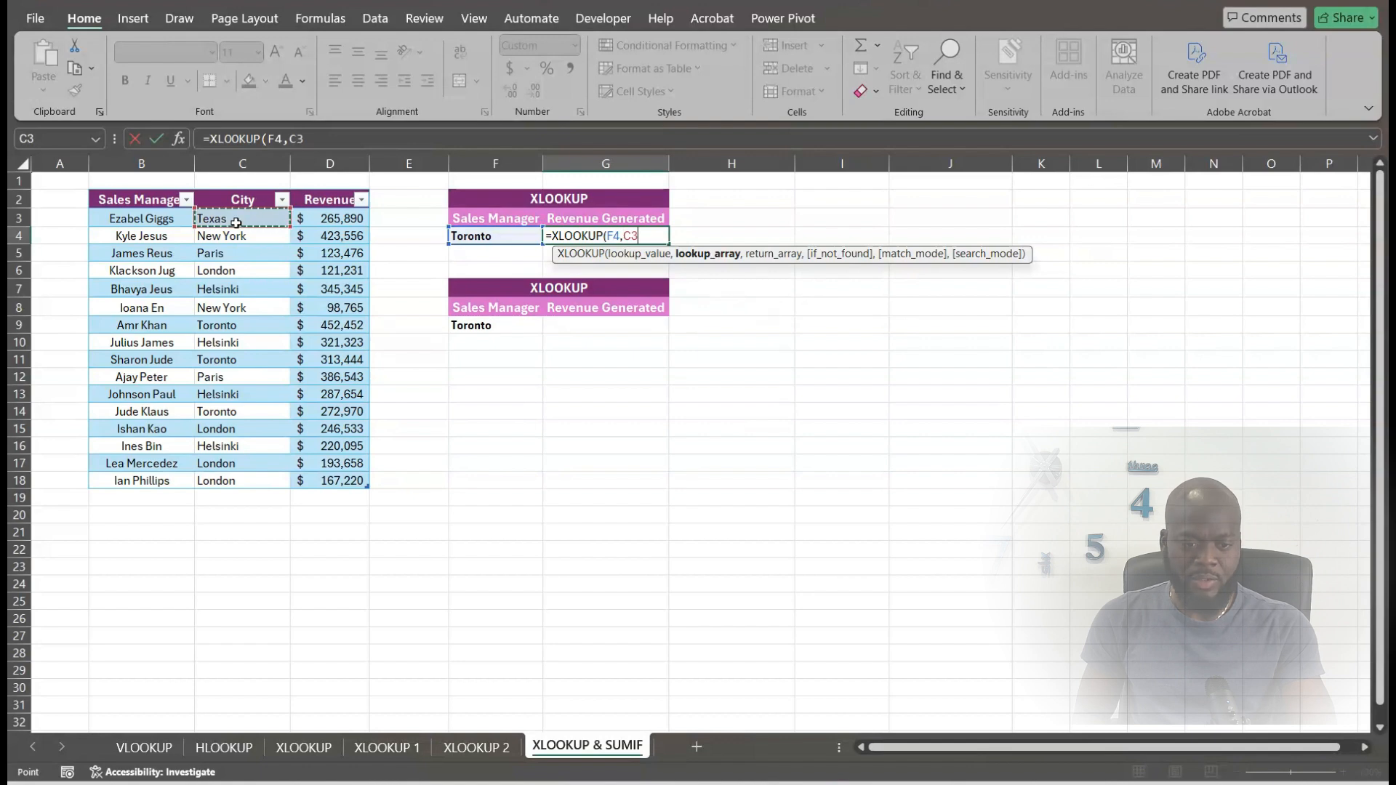
drag(237, 222, 240, 480)
text(,)
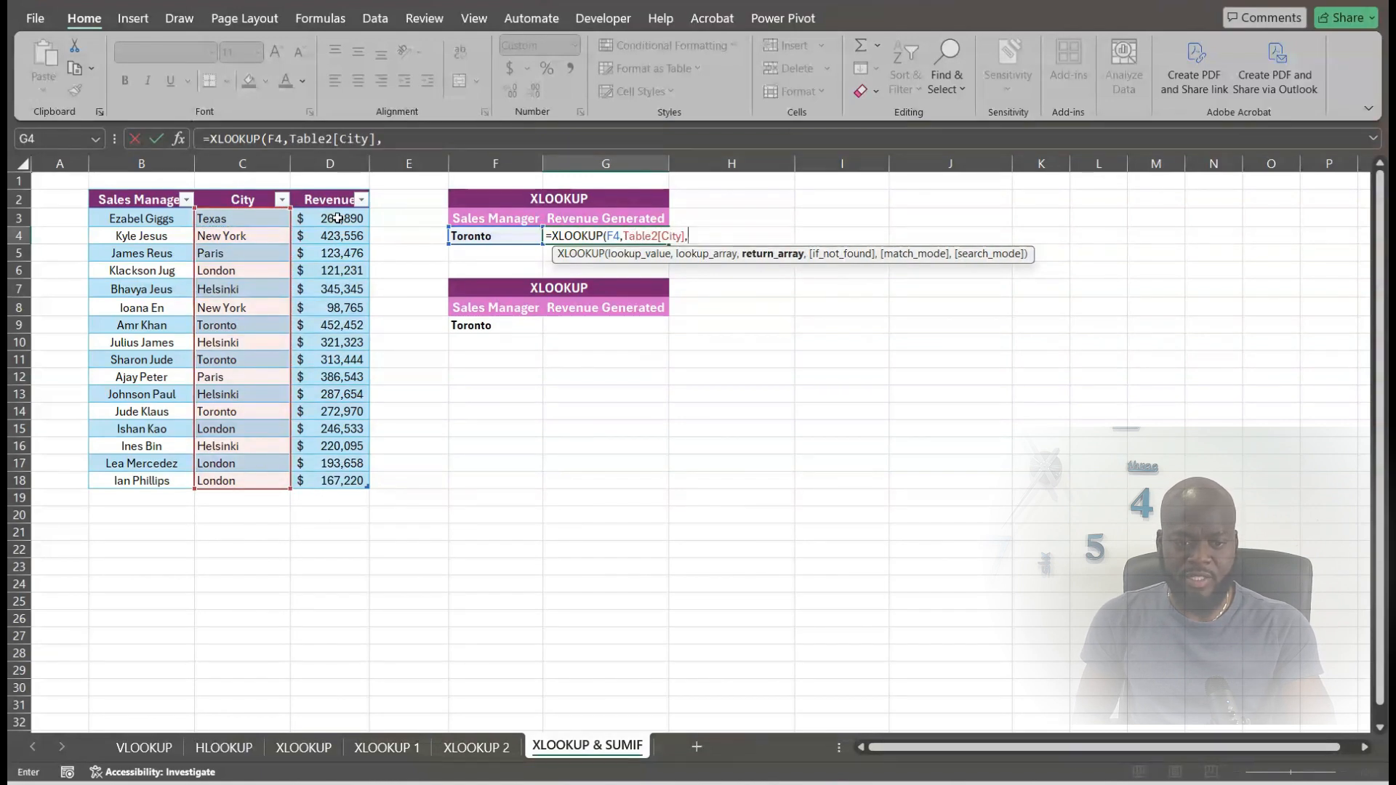
drag(338, 218, 334, 474)
key(Return)
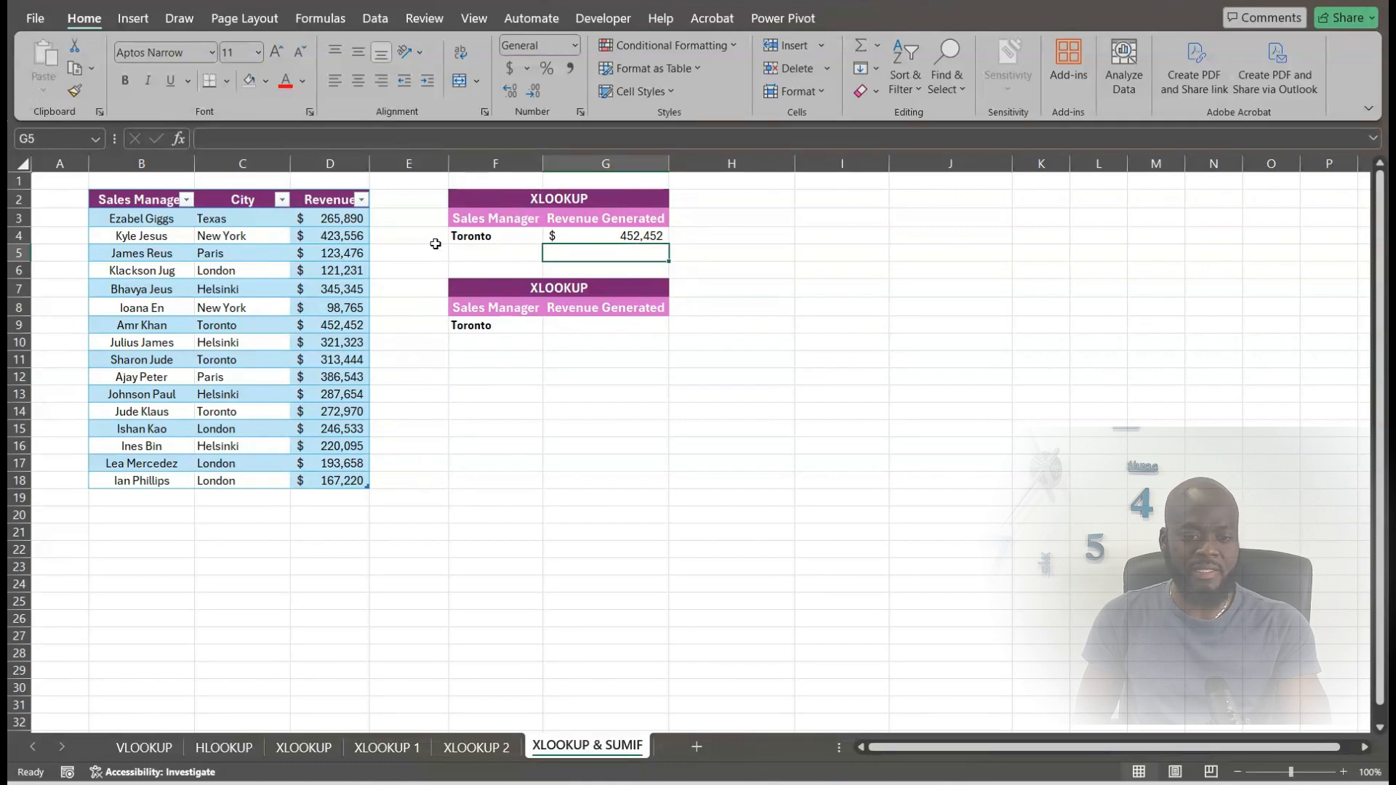
Step: Sort the table by City from A to Z, and copy the XLOOKUP formula from G4 into G9
click(282, 199)
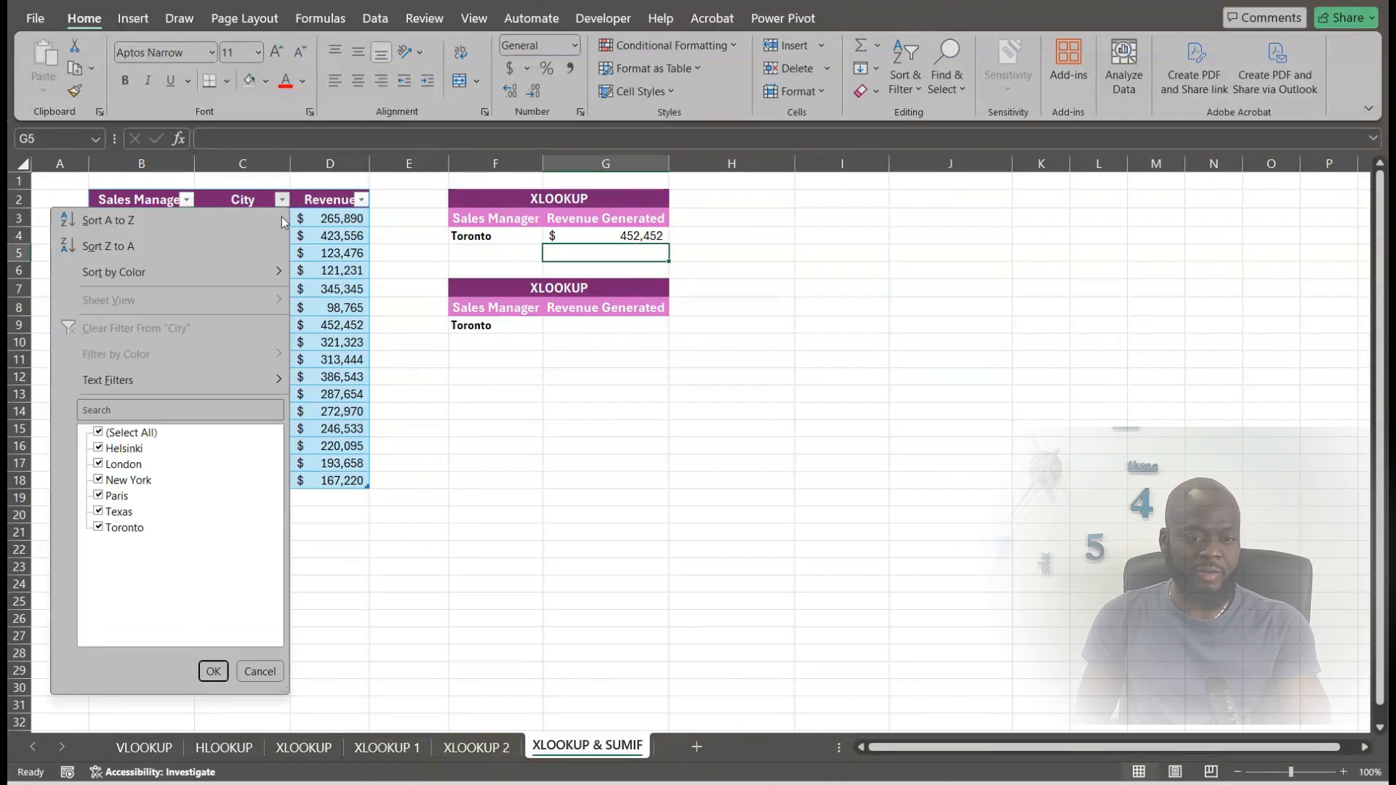
click(109, 221)
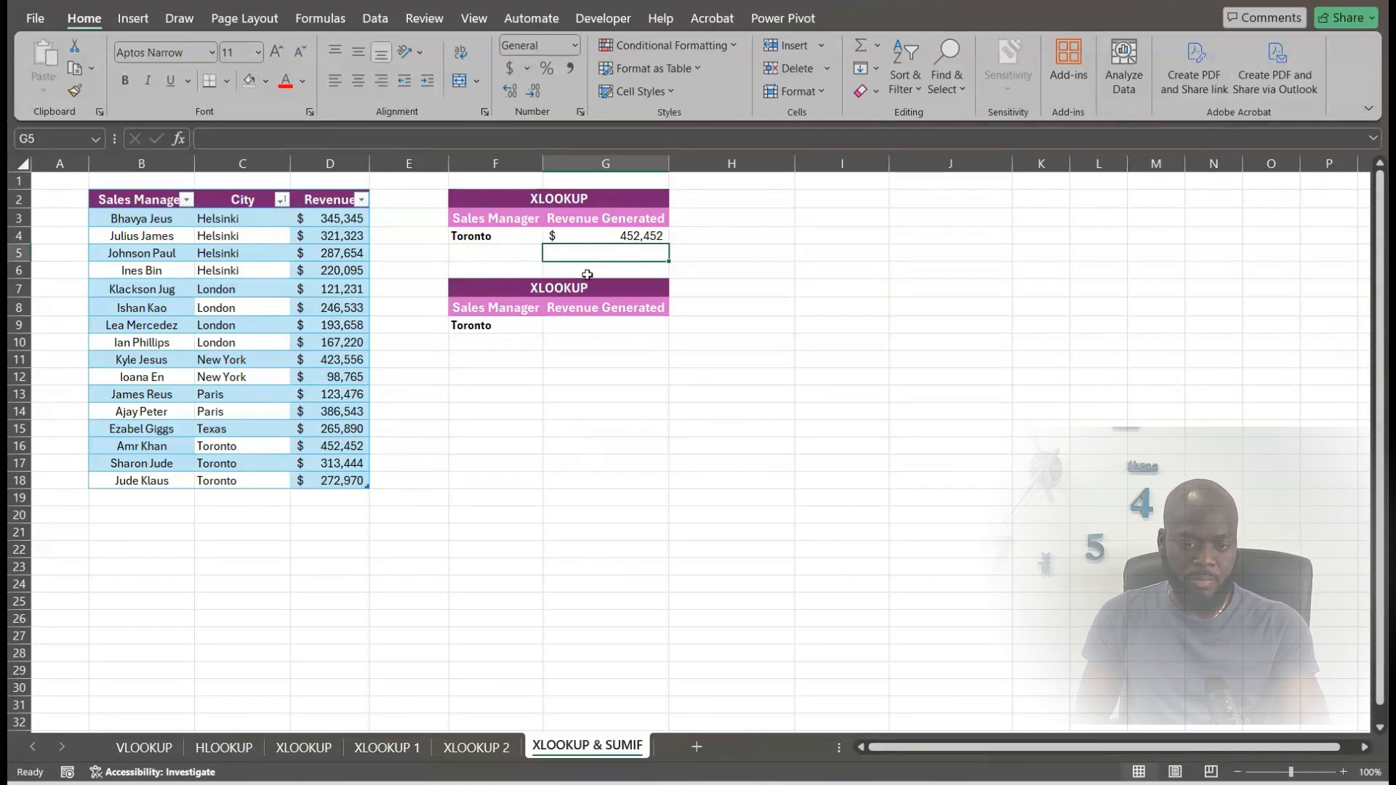
click(653, 235)
key(ctrl+c)
click(593, 325)
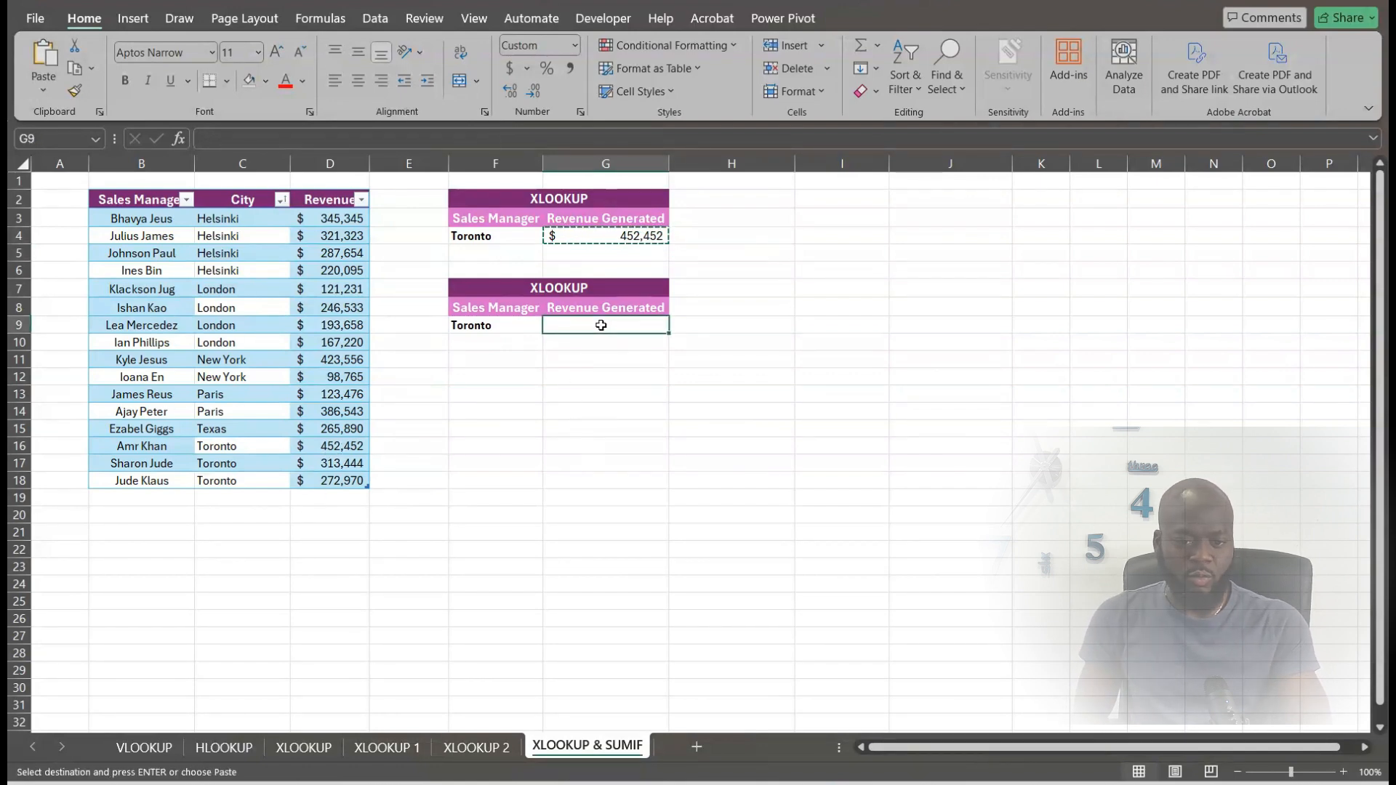
key(ctrl+v)
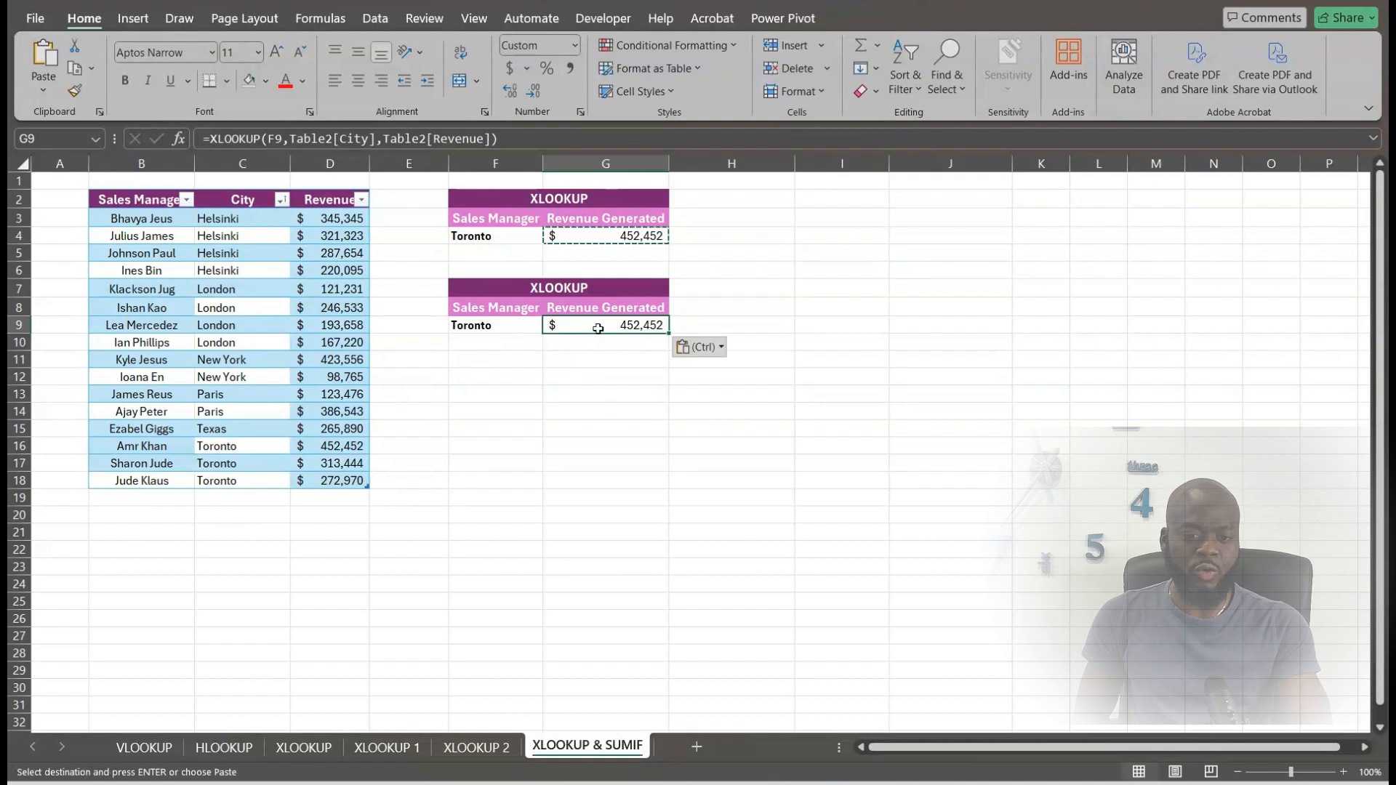
Step: Wrap the G9 XLOOKUP as the criteria of a SUMIF, with Table2[City] as range and Table2[Revenue] as sum range
double_click(645, 325)
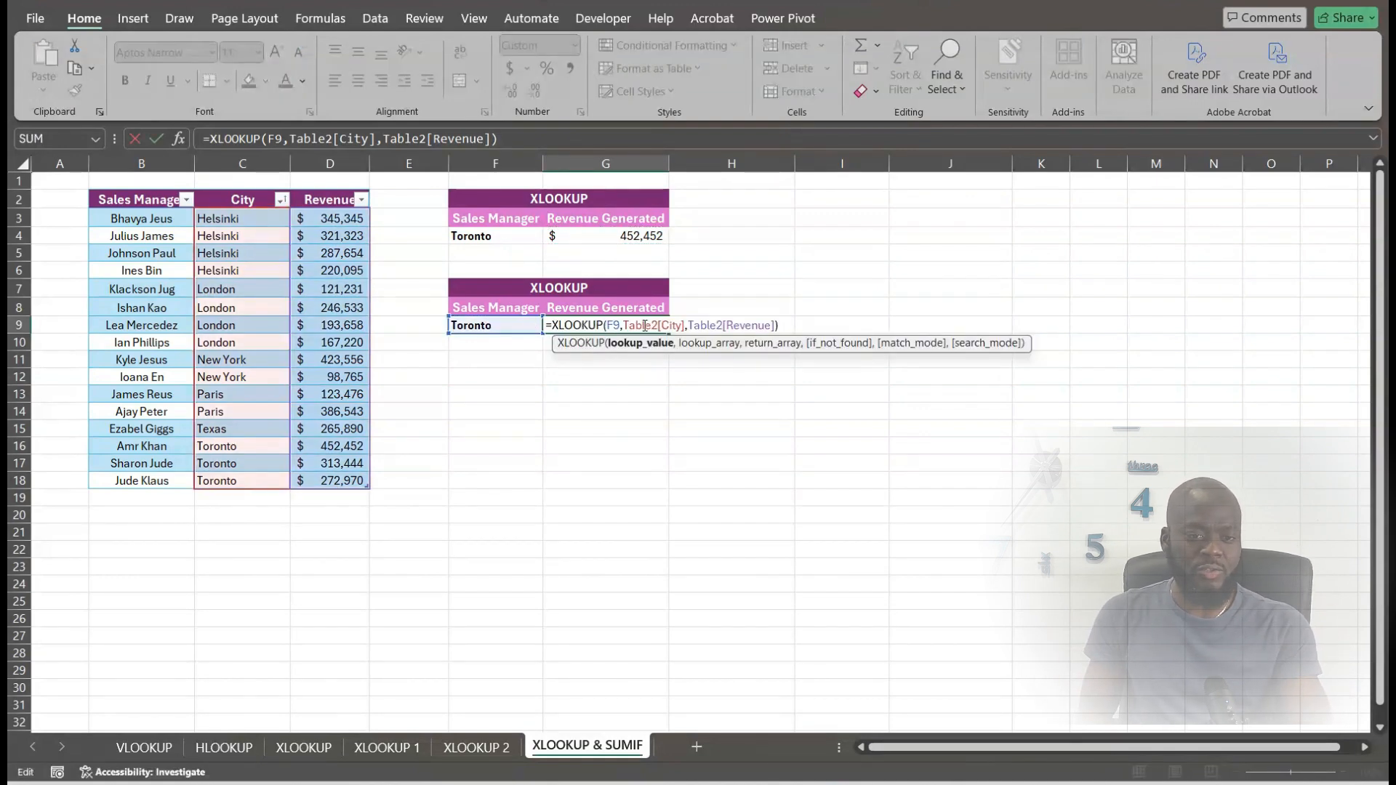
click(211, 139)
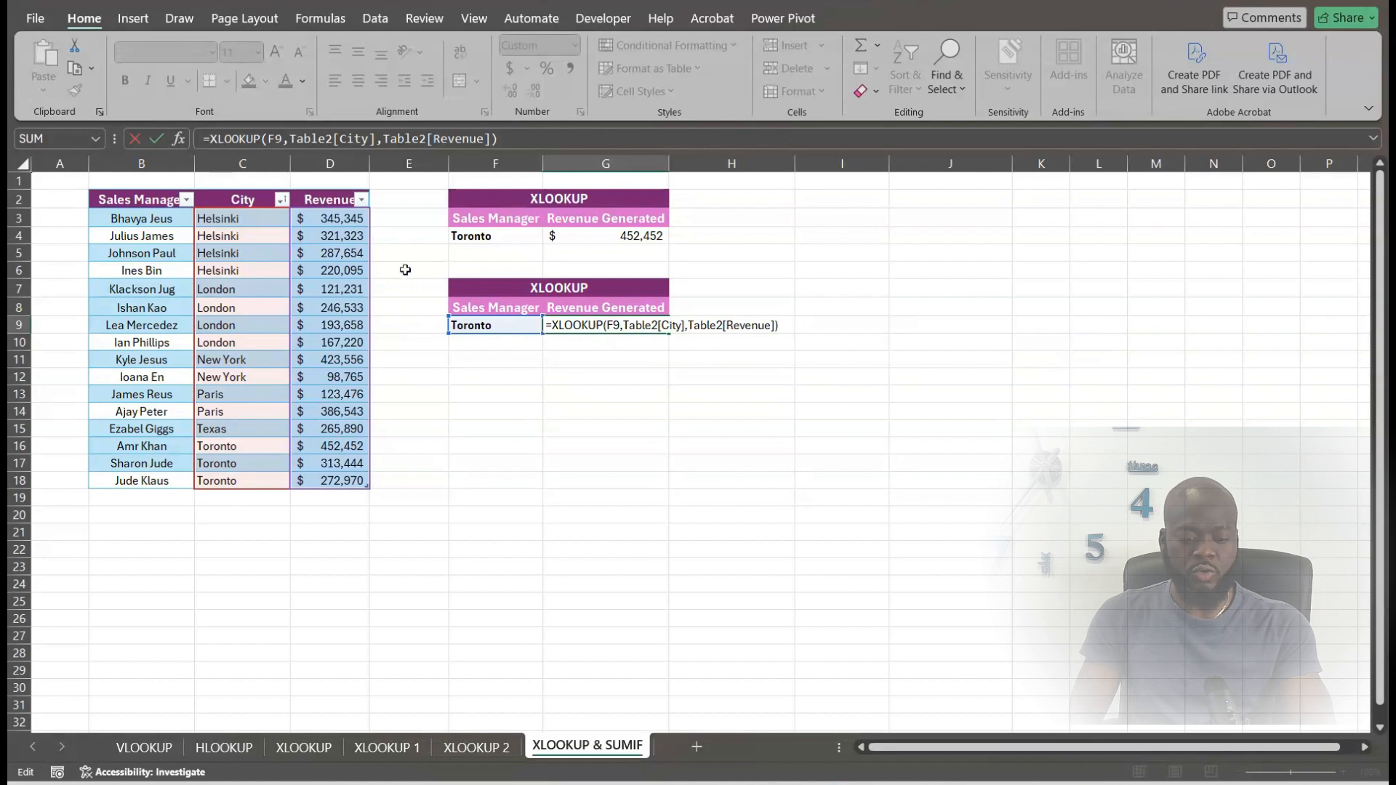
text(SUMIF()
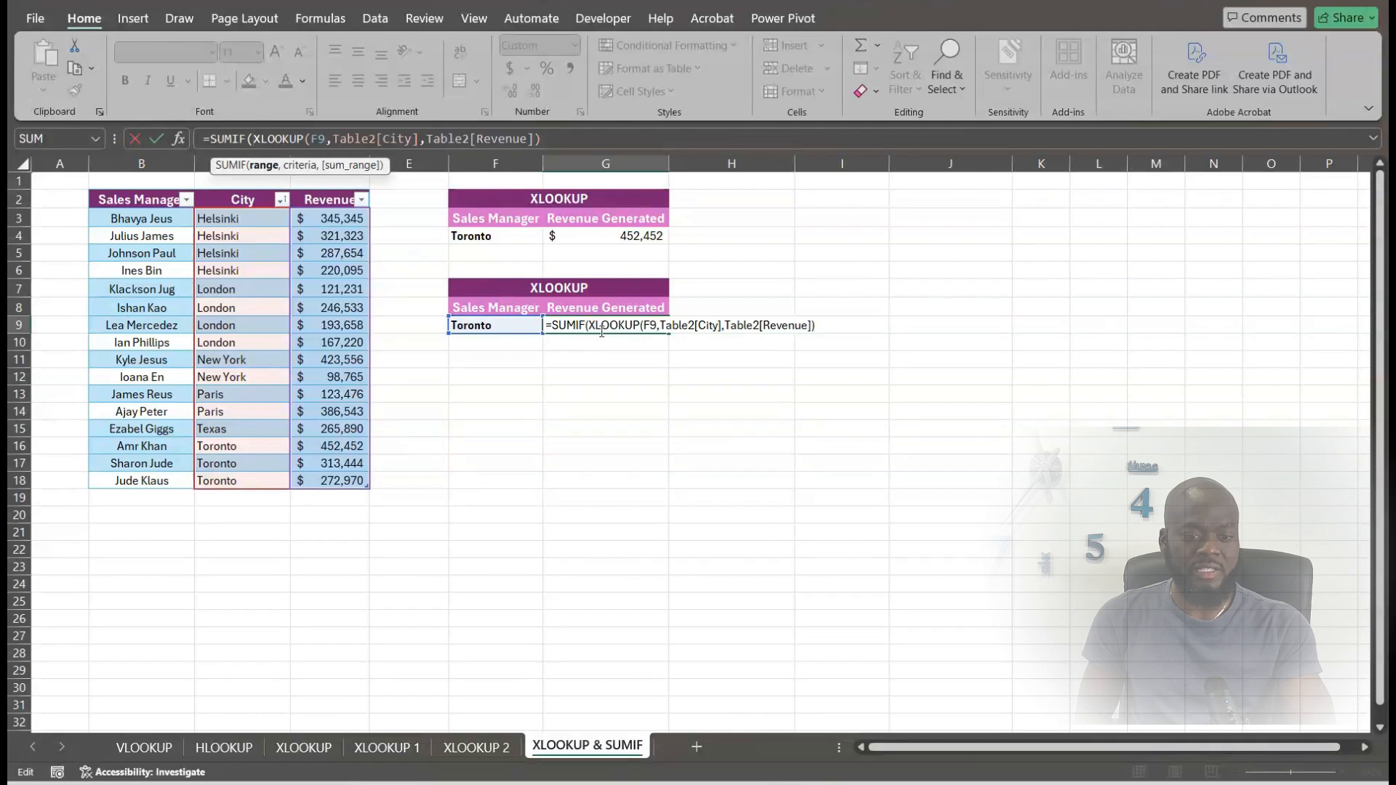
drag(234, 219, 226, 482)
text(,)
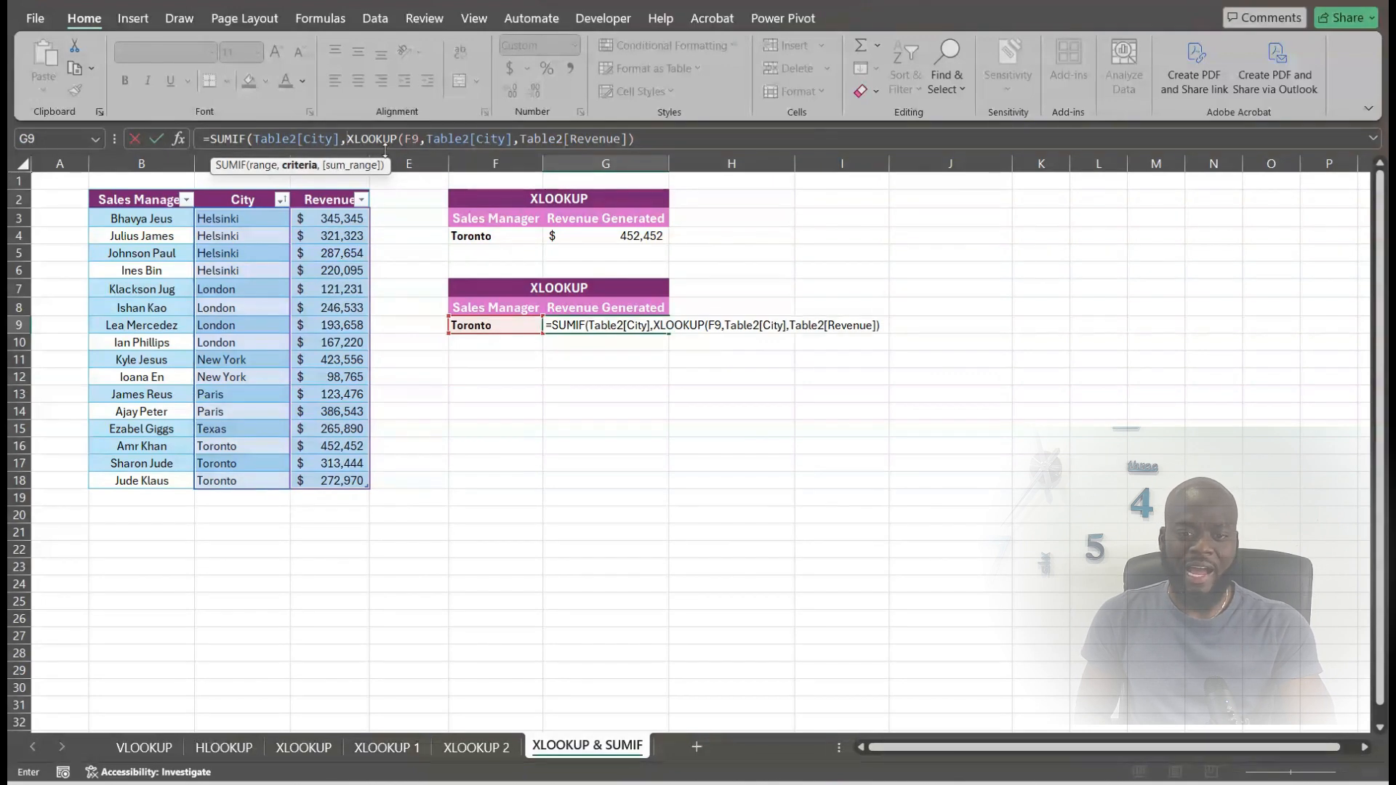
click(644, 142)
text(,)
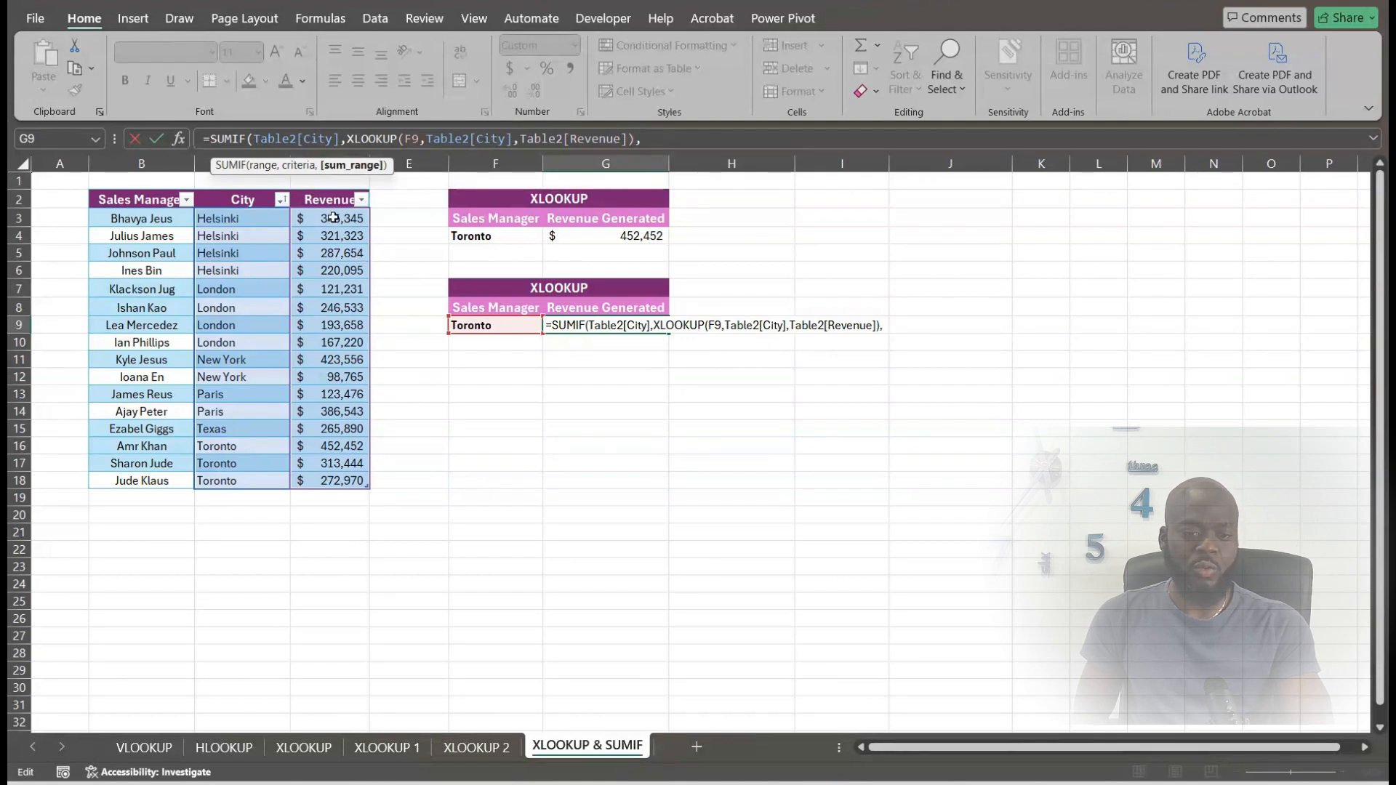
drag(333, 218, 333, 480)
text())
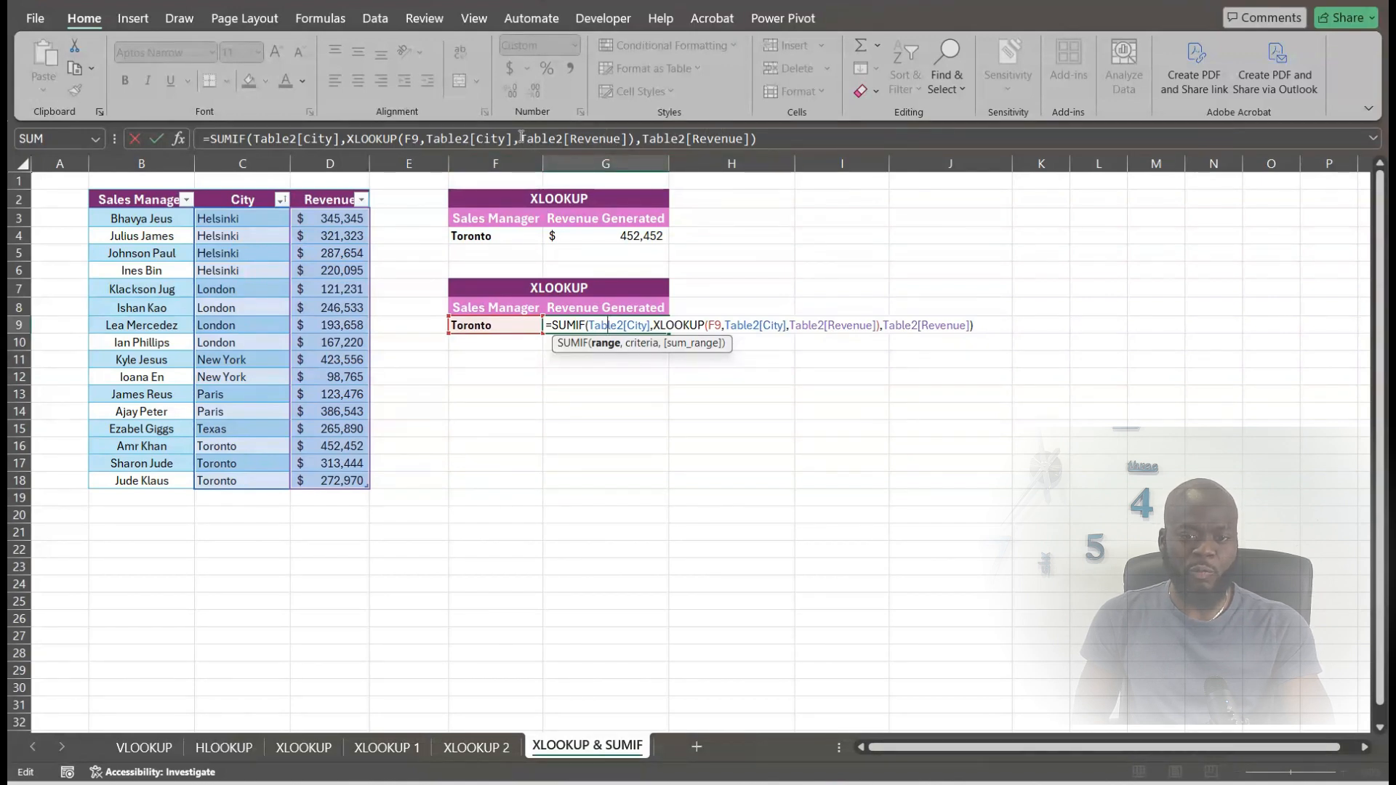
Step: Change the nested XLOOKUP's return array in G9 to Table2[City], and check the result against the sum of the Toronto revenues in D16:D18
drag(522, 136, 630, 141)
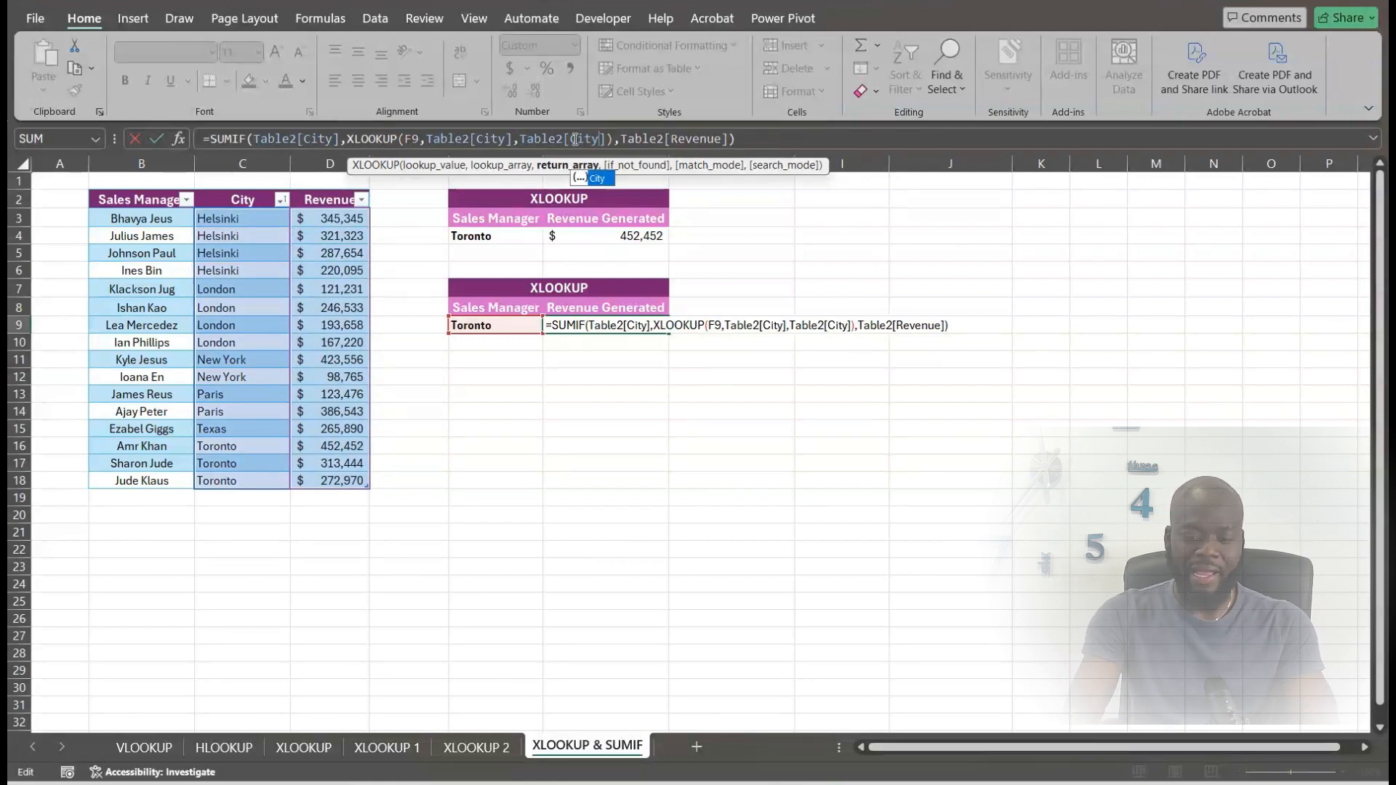
key(Return)
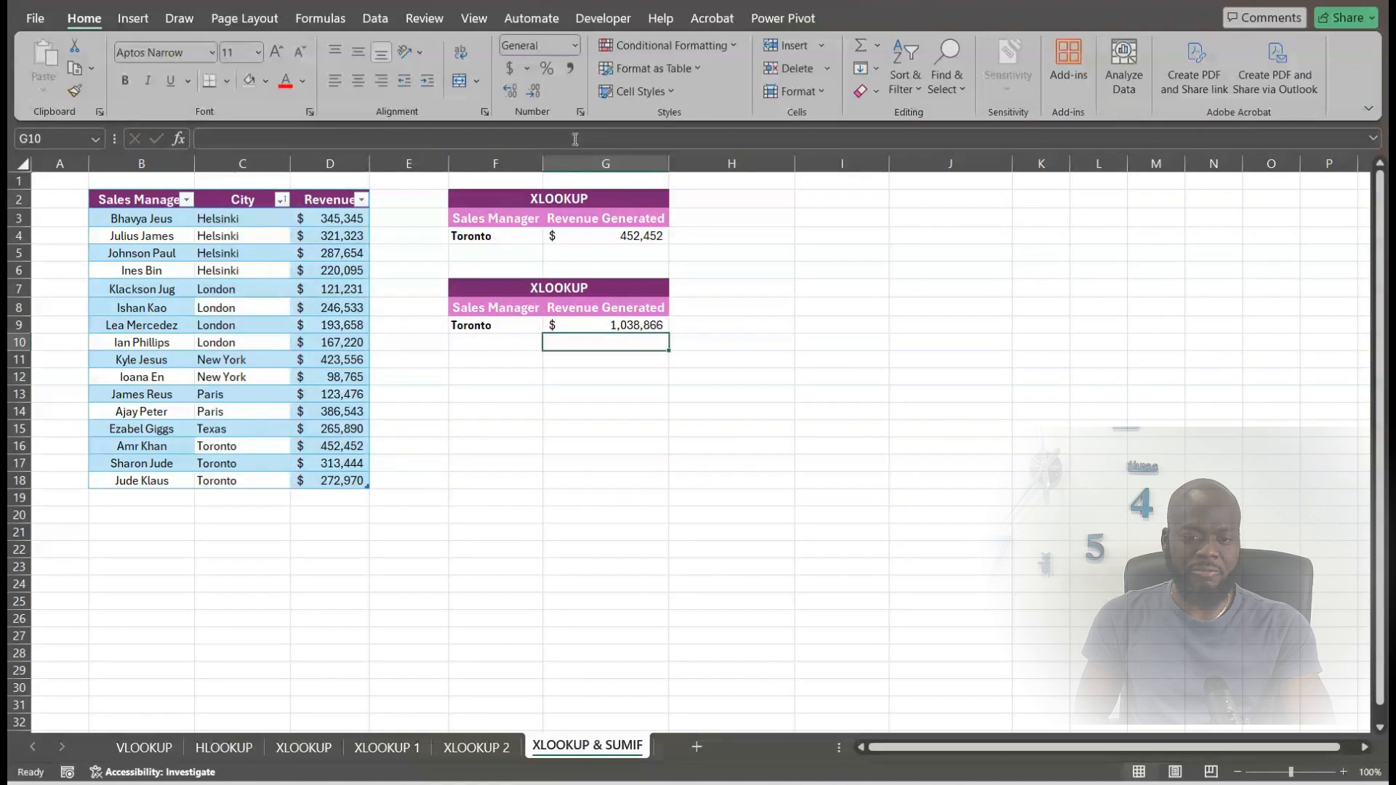
click(626, 328)
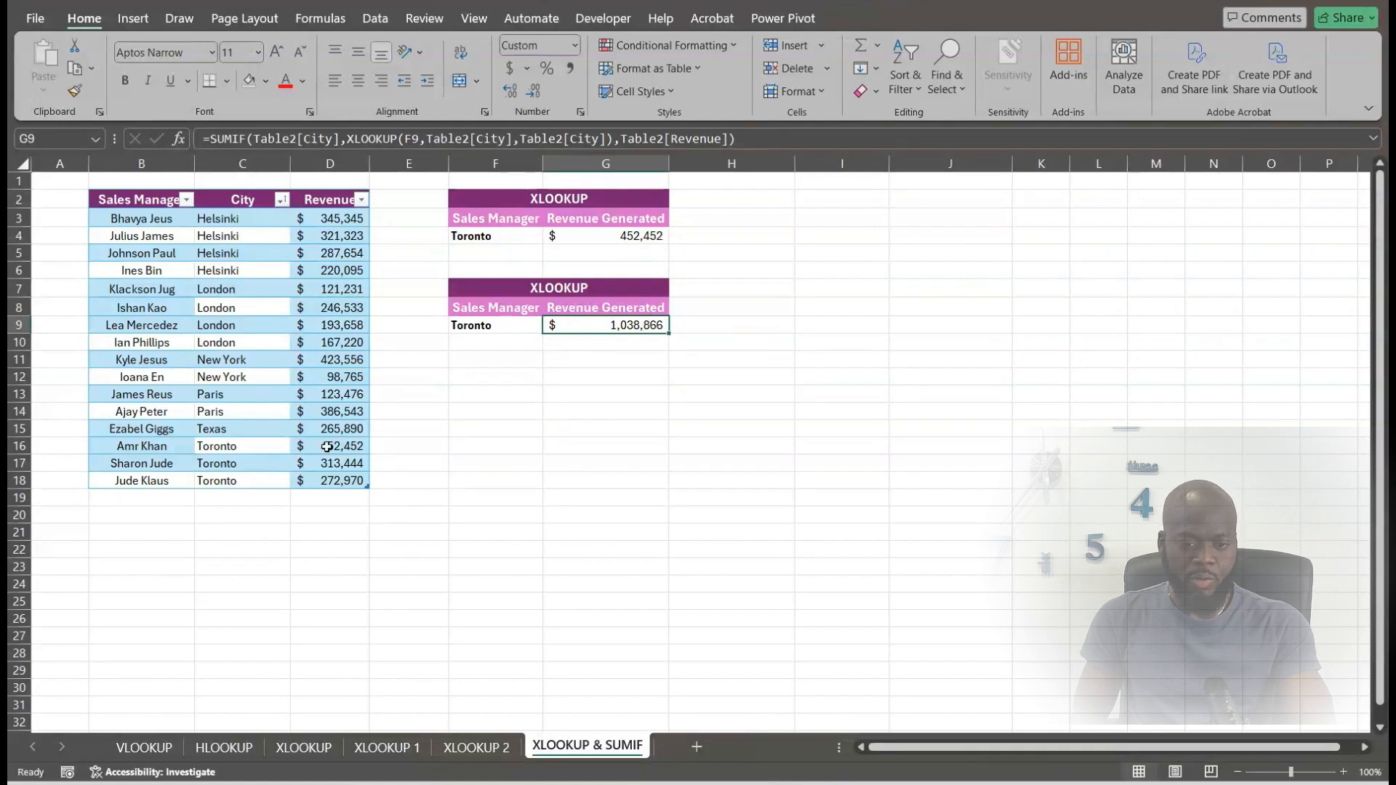
drag(328, 445, 326, 482)
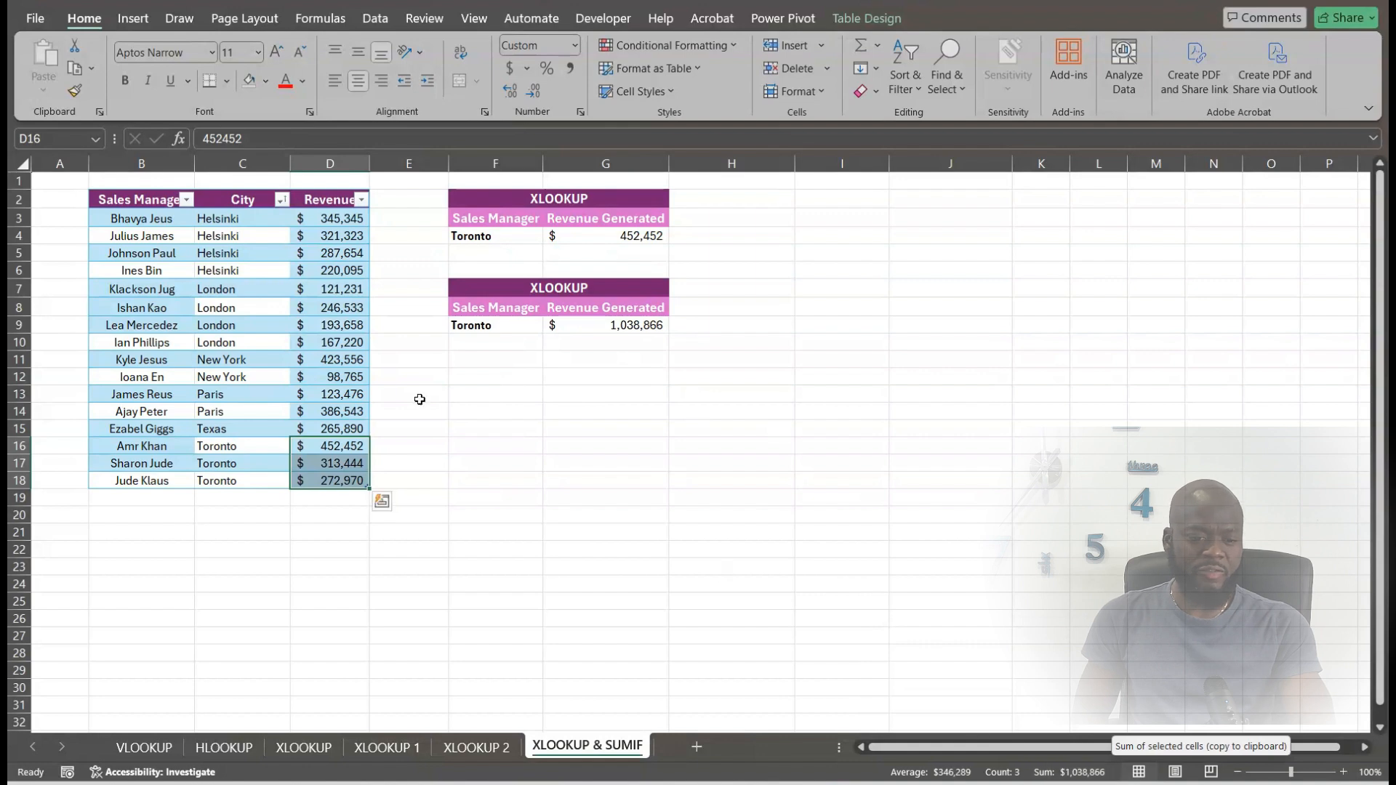
click(596, 346)
Step: Change the city in C14 to Toronto to test whether the SUMIF formula updates
click(225, 429)
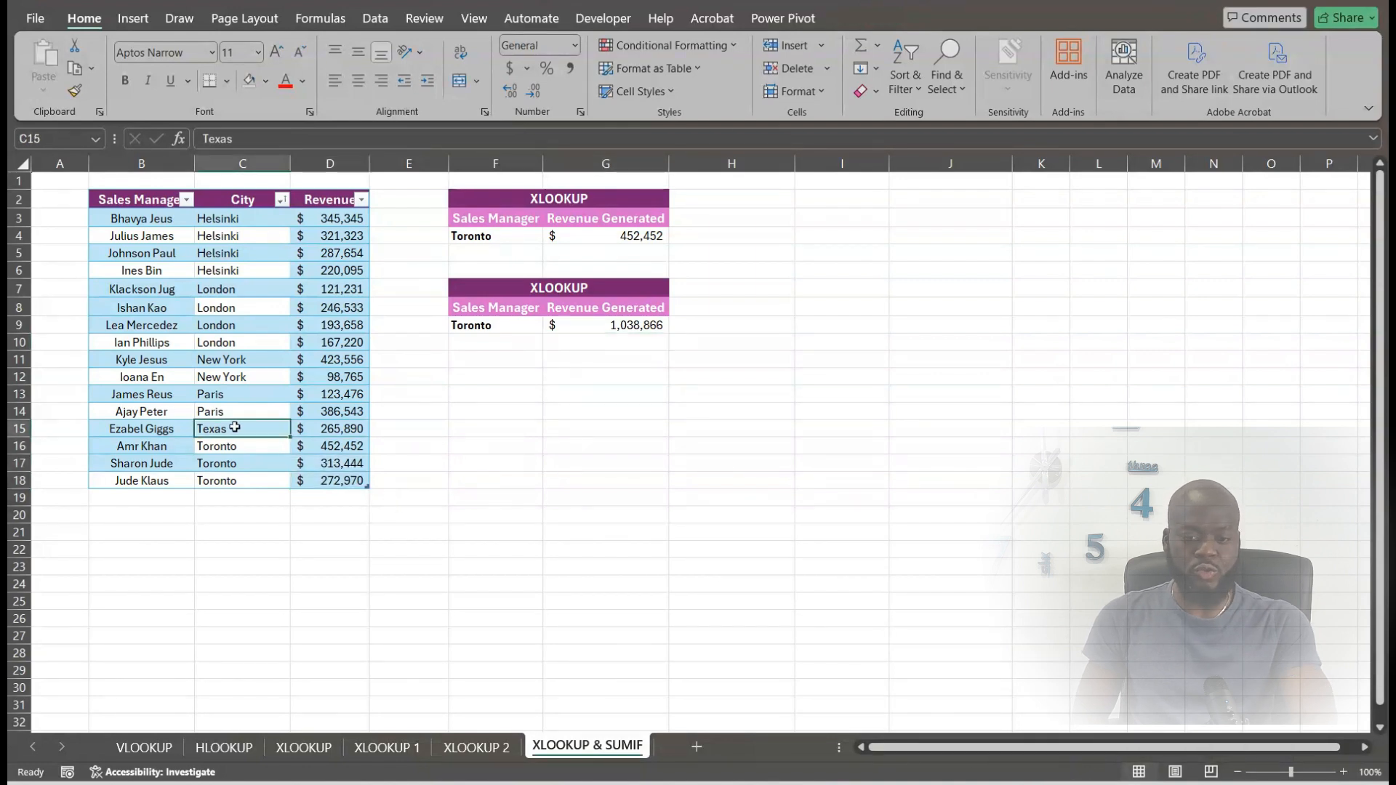
click(240, 411)
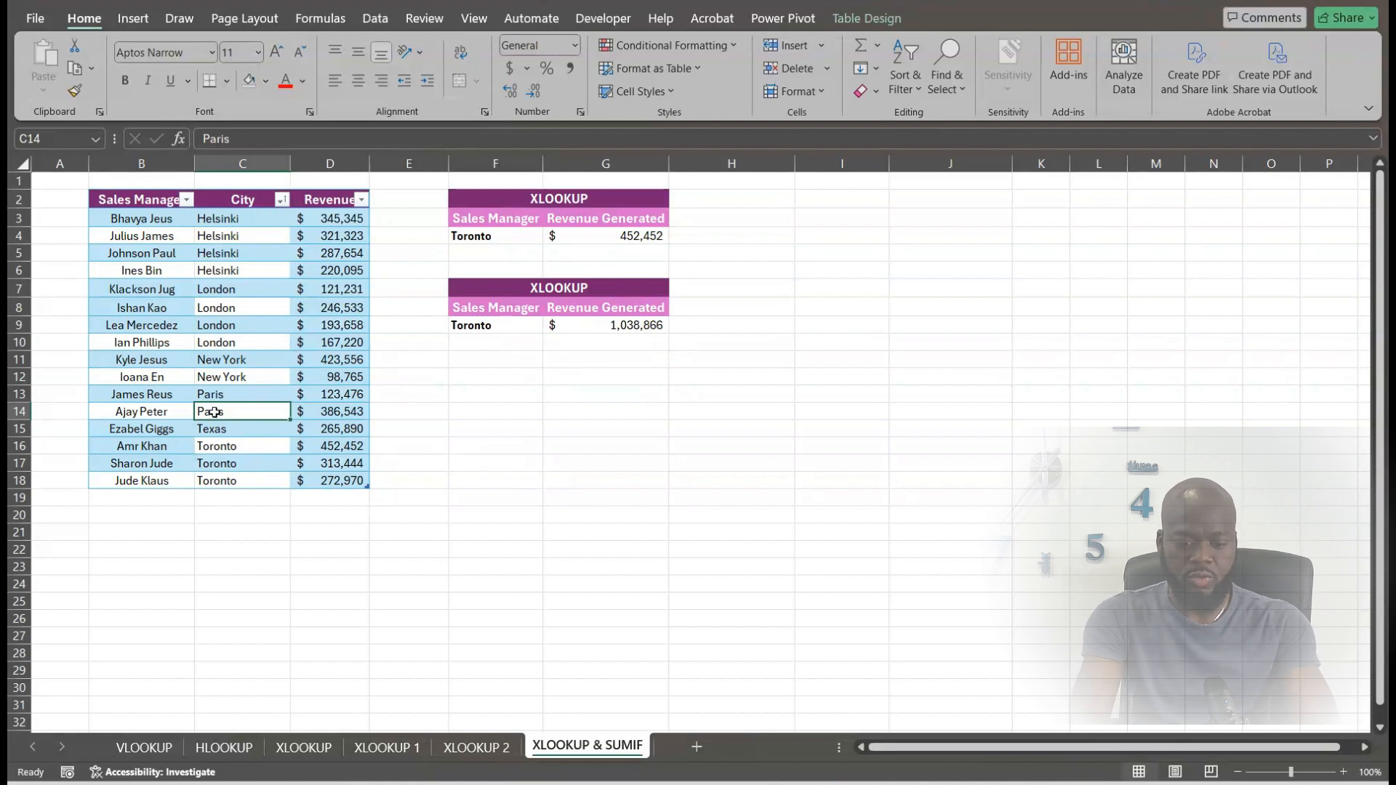
text(Toronto)
key(Return)
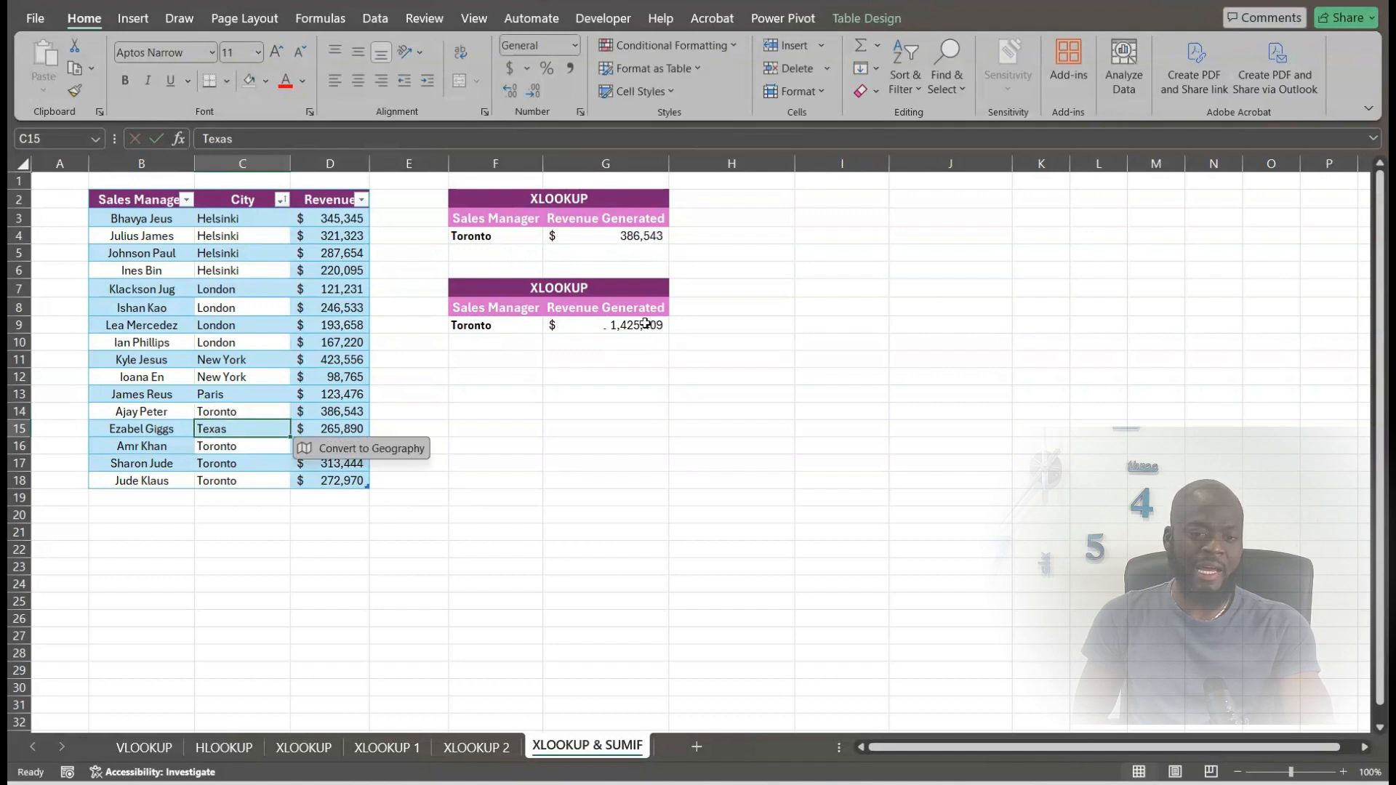
Step: Set the lookup city in F9 to London, and check the result against the sum of the London revenues in D7:D10
click(491, 324)
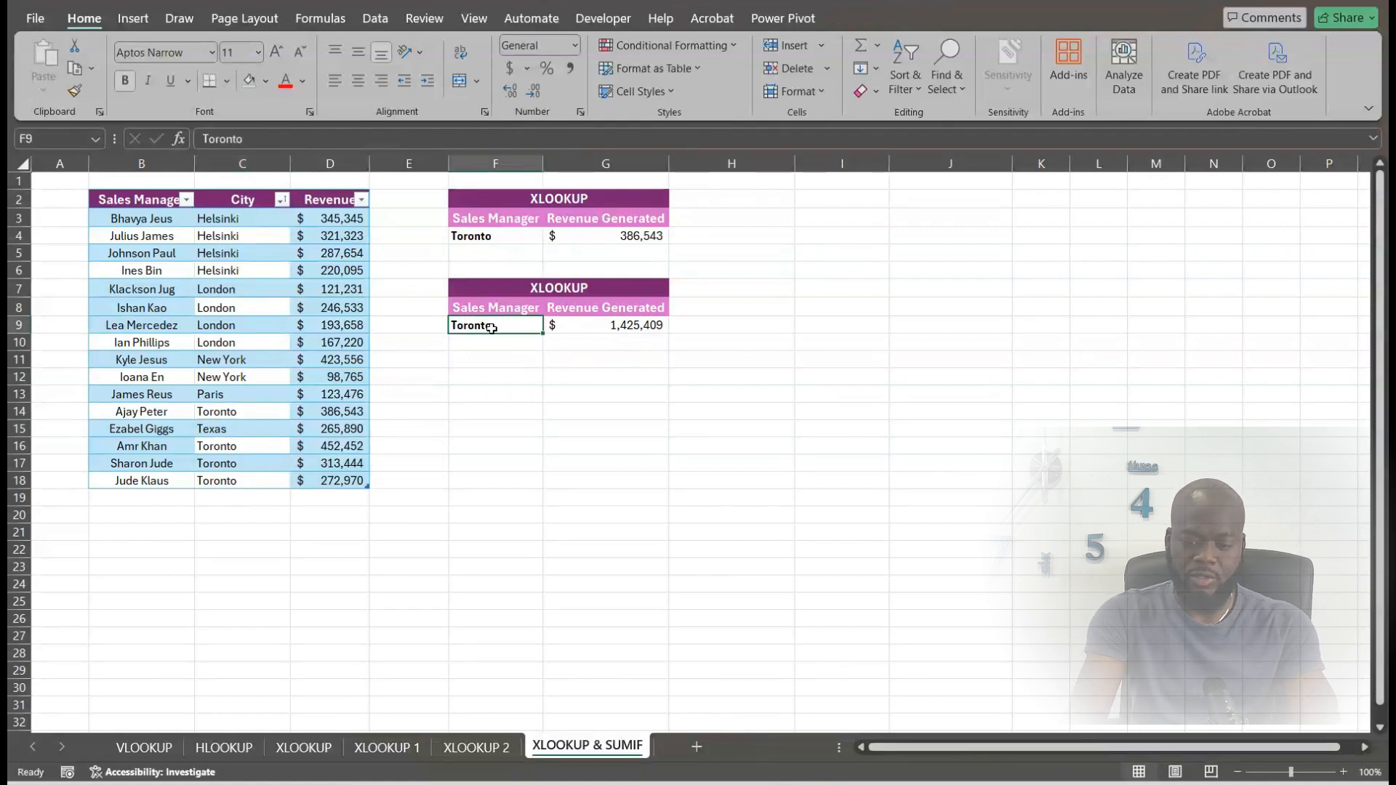
text(London)
key(Return)
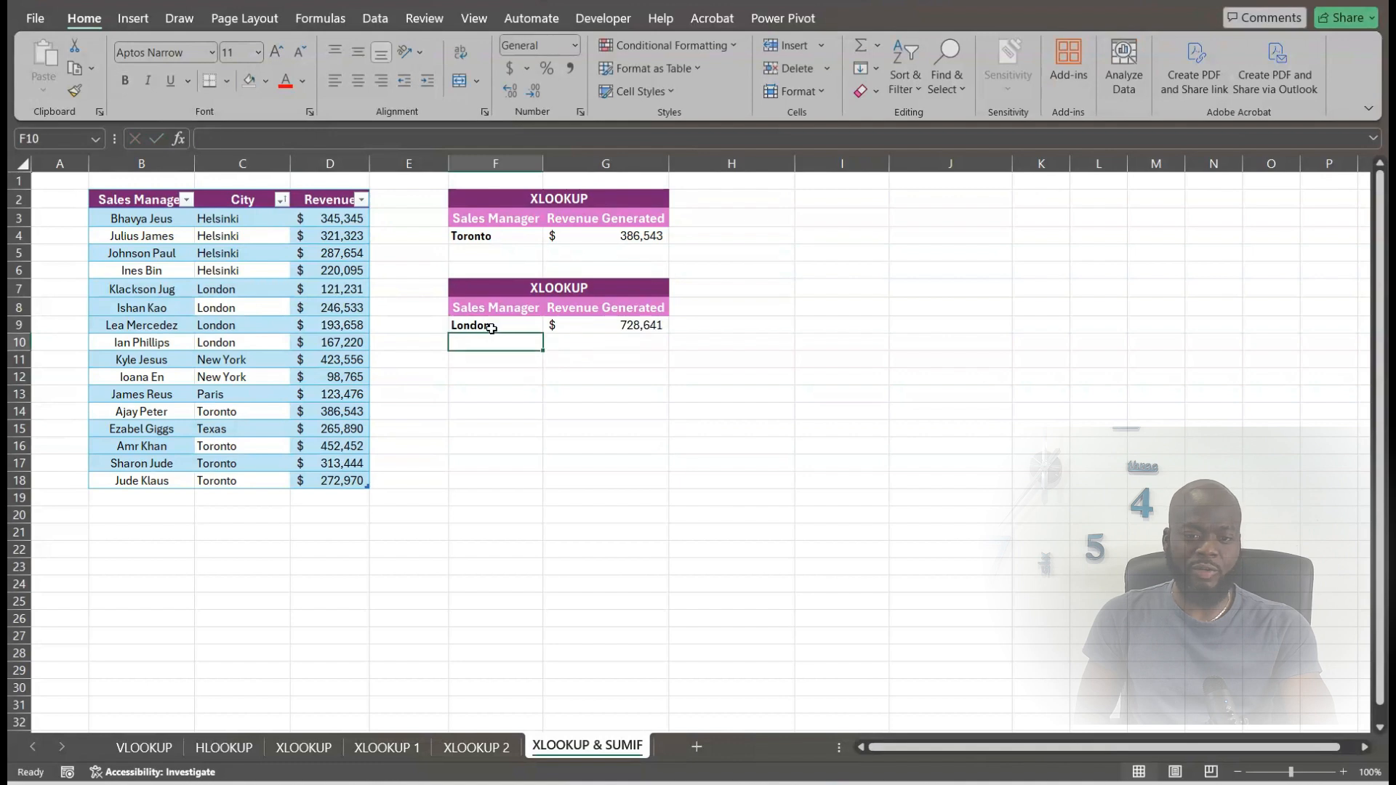
click(732, 463)
click(342, 289)
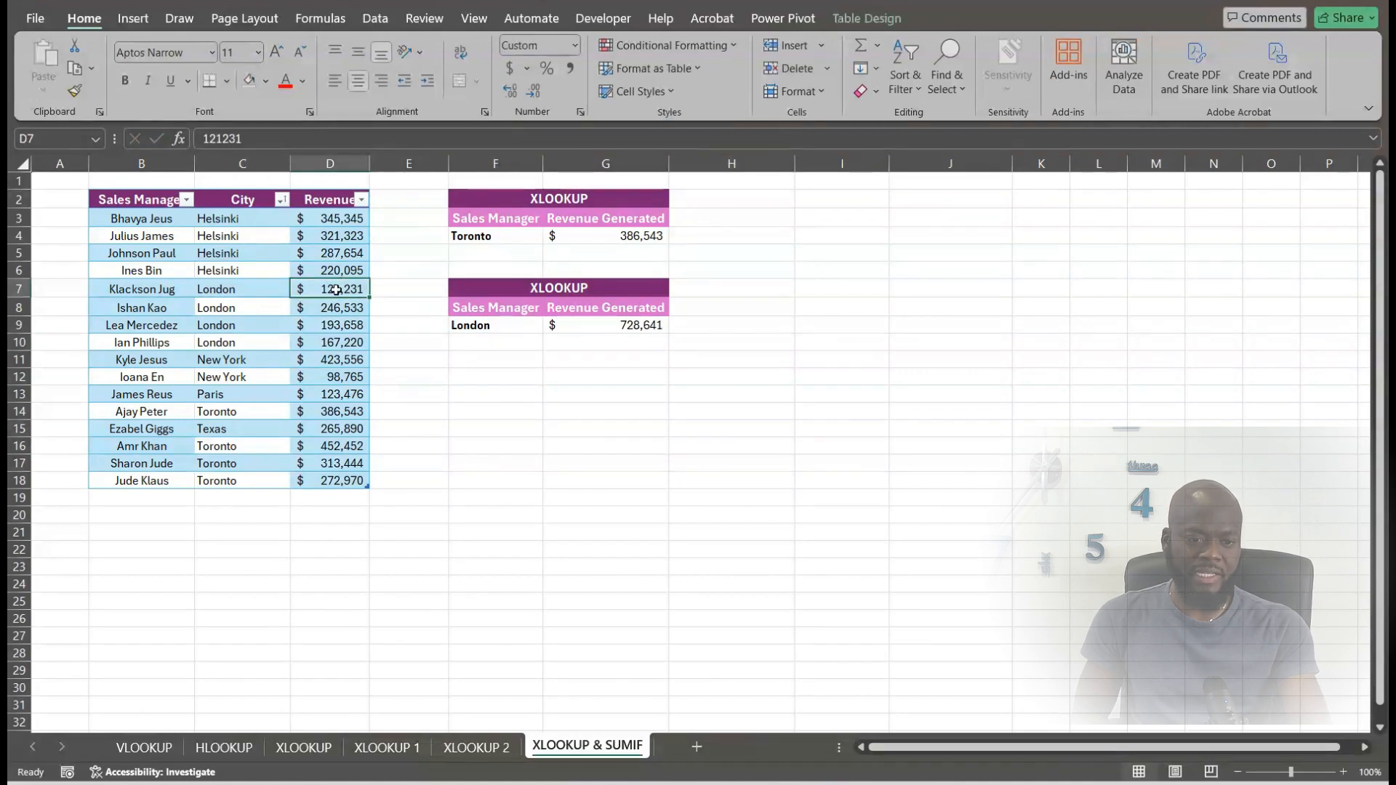
click(429, 309)
drag(342, 289, 341, 342)
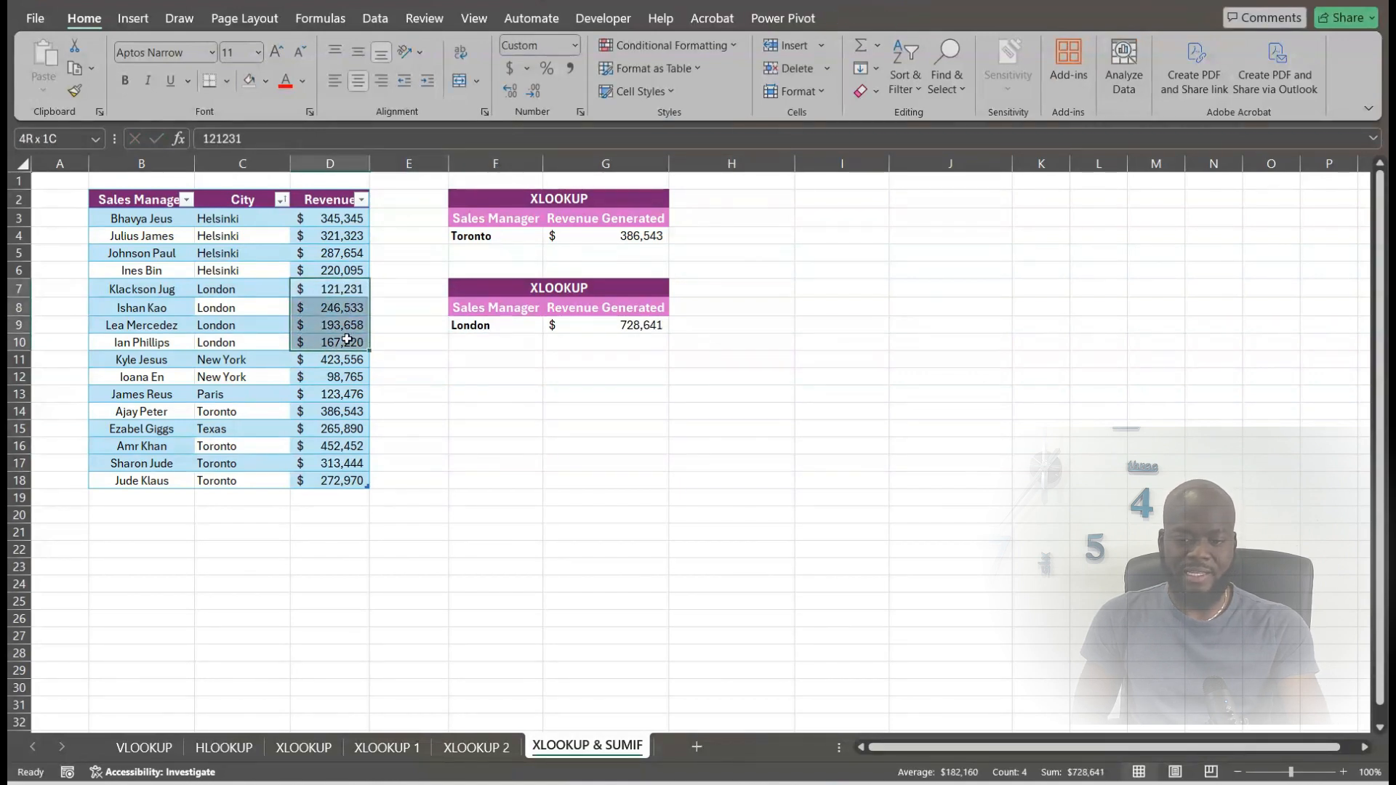